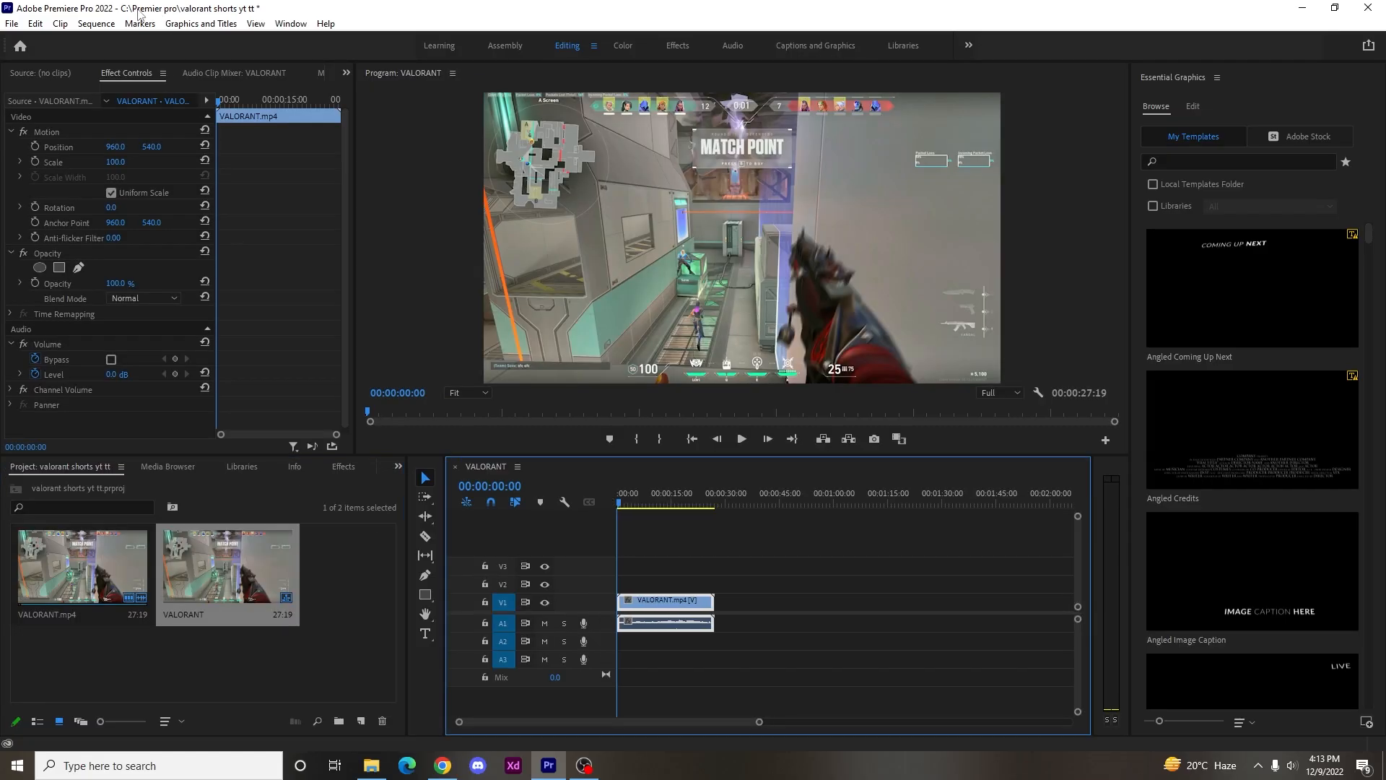
Change the sequence's frame size to 1080 horizontal by 1920 vertical, accepting the deletion of its preview files.
click(96, 24)
click(168, 43)
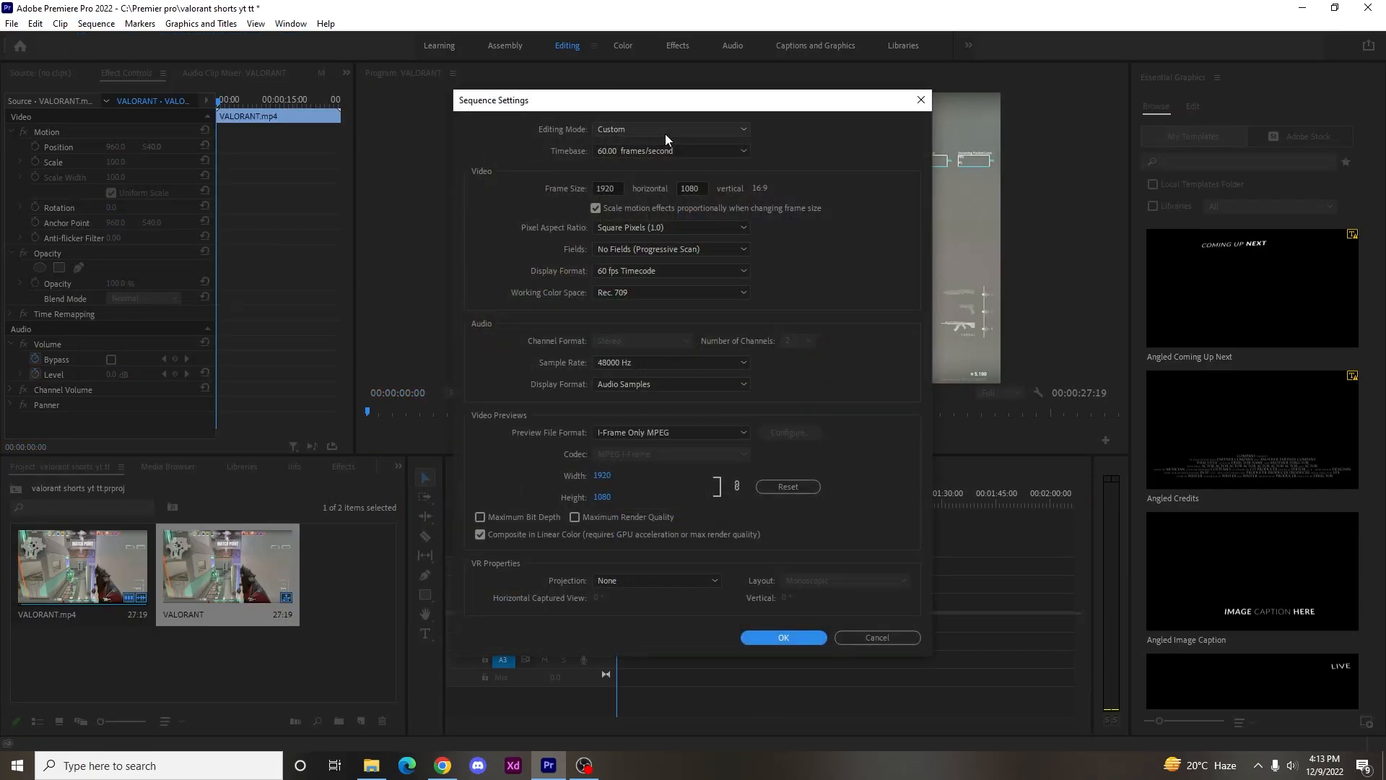
click(608, 187)
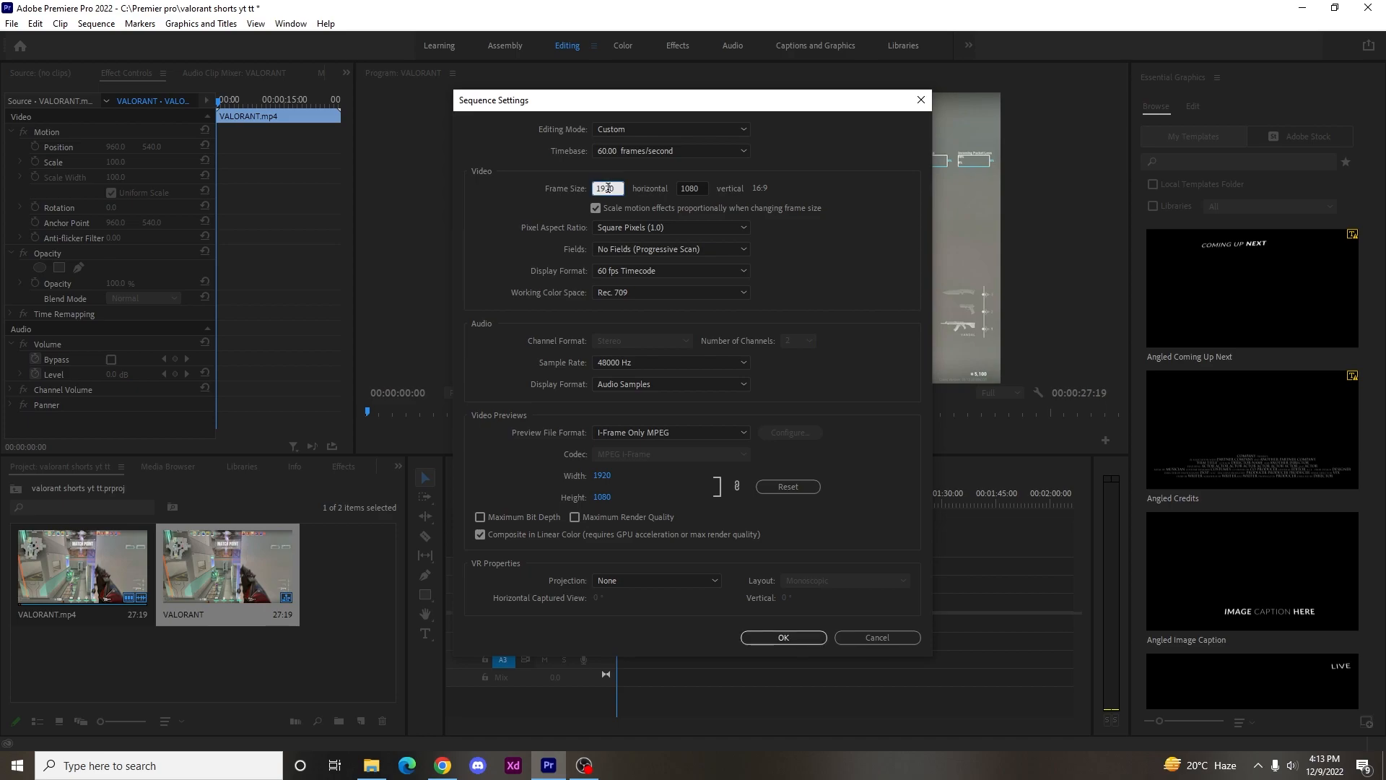
text(10)
key(Tab)
text(1)
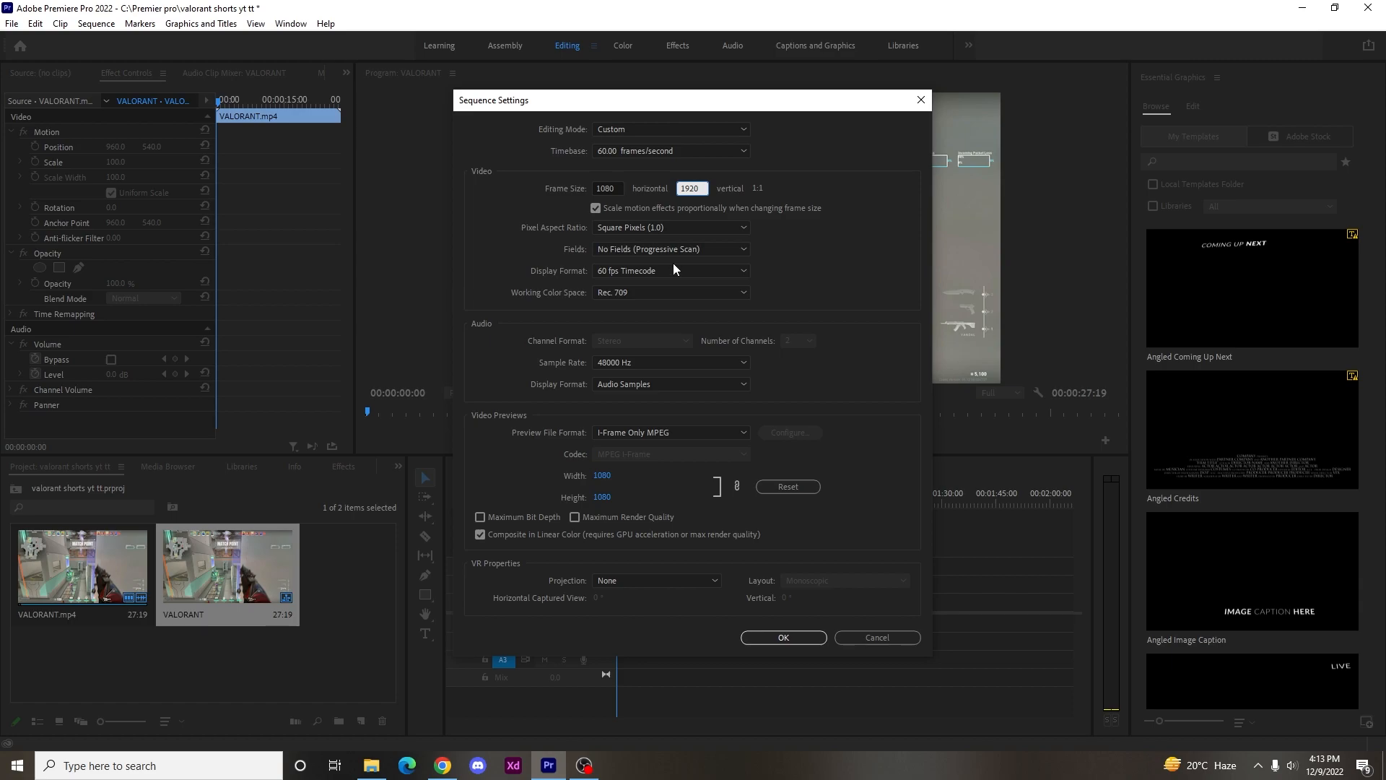
click(783, 638)
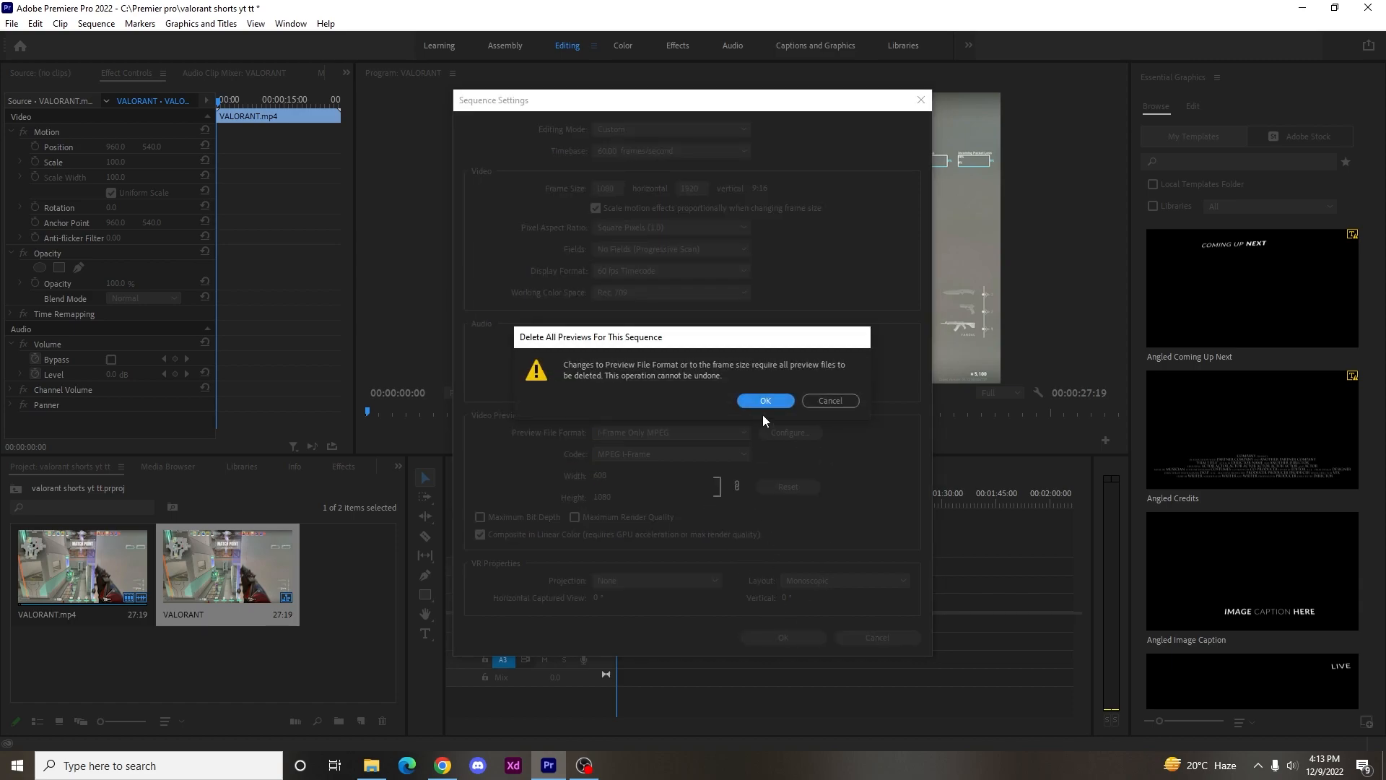
click(766, 401)
Duplicate the VALORANT.mp4 clip with its audio on the same tracks, leaving a gap after the original.
mouse_move(620, 503)
mouse_down()
mouse_move(680, 502)
mouse_move(596, 513)
mouse_up()
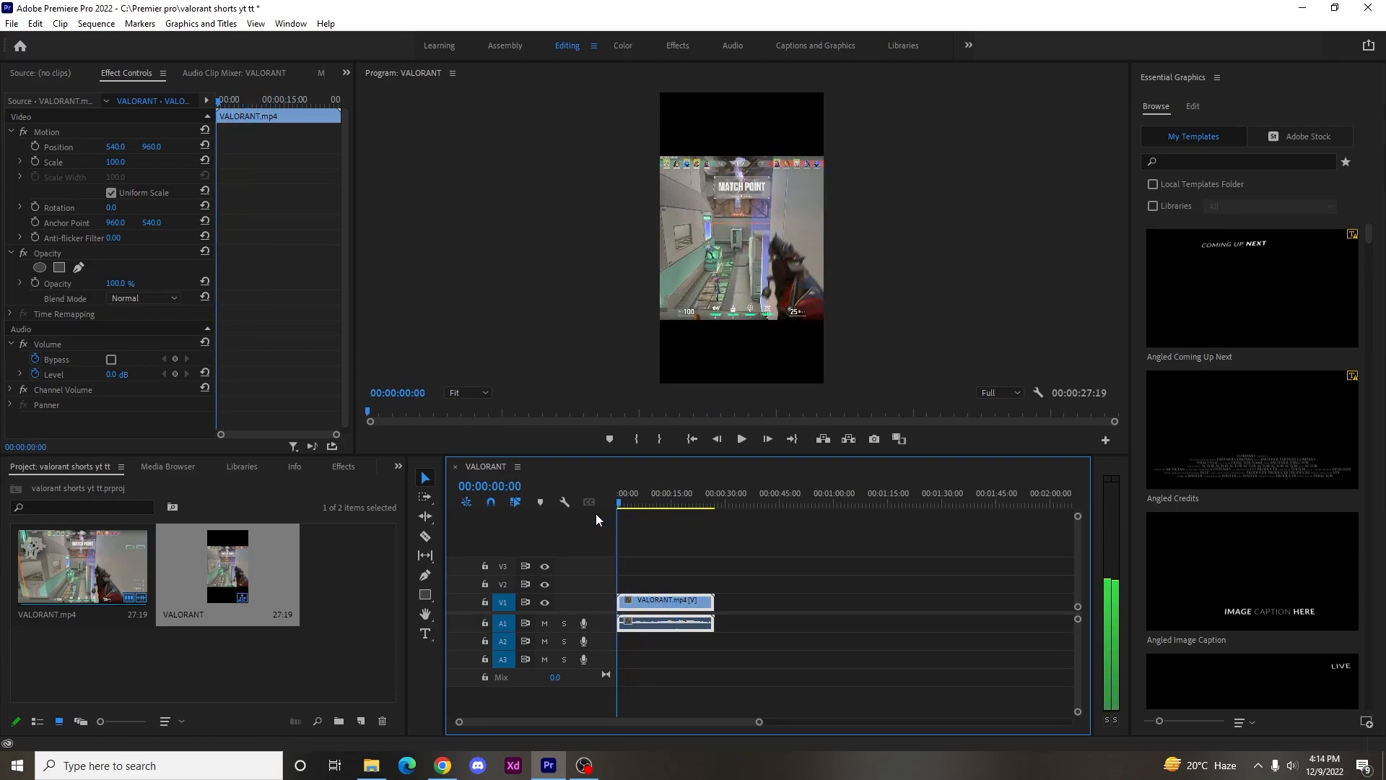
key(=)
key(=)
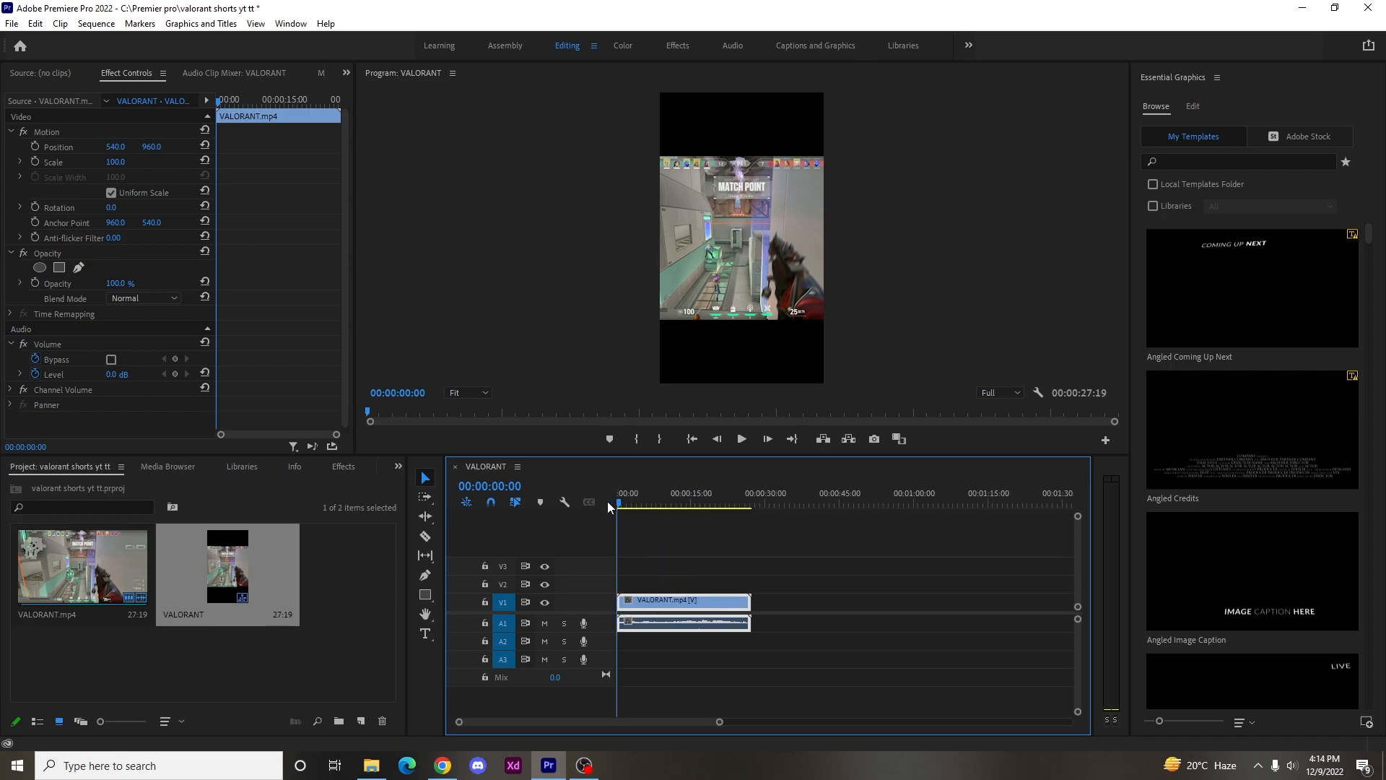
drag(619, 508, 532, 502)
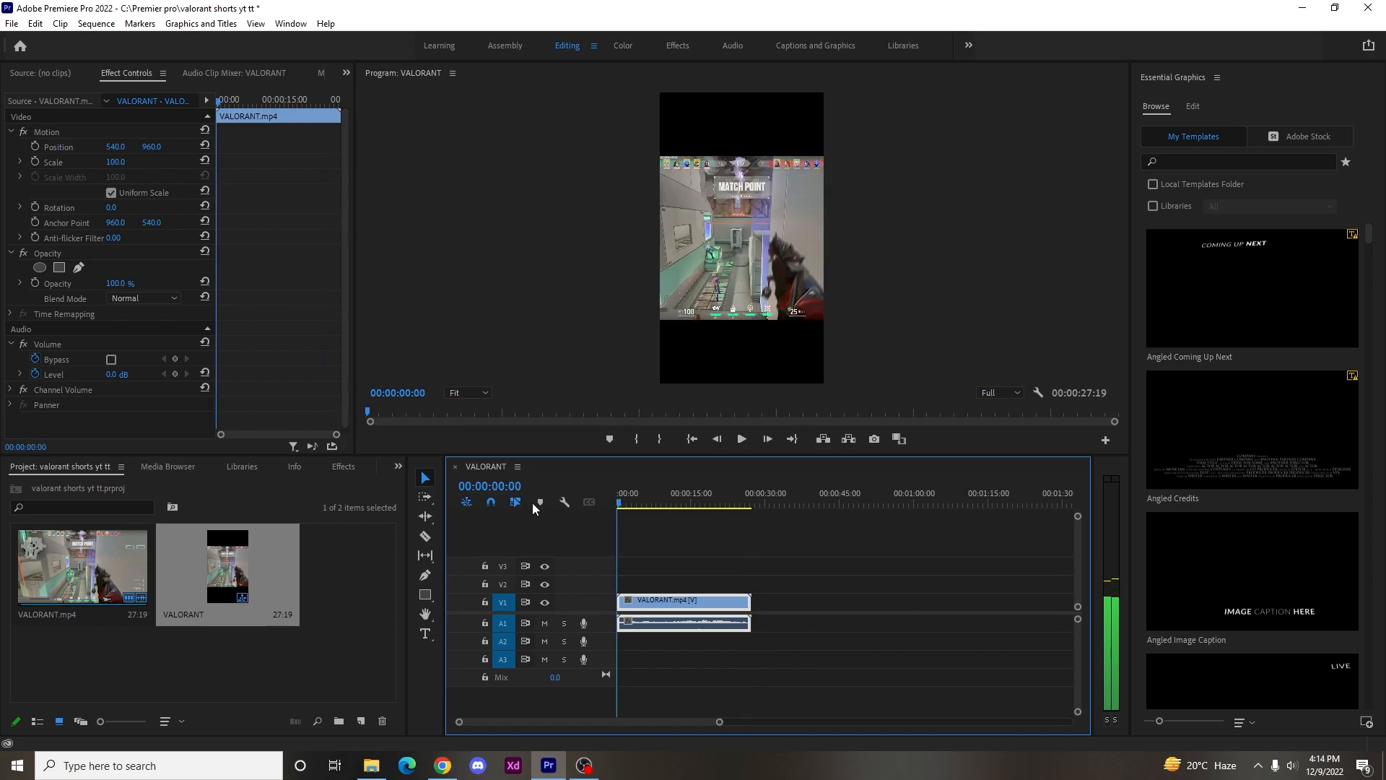
drag(678, 613, 843, 612)
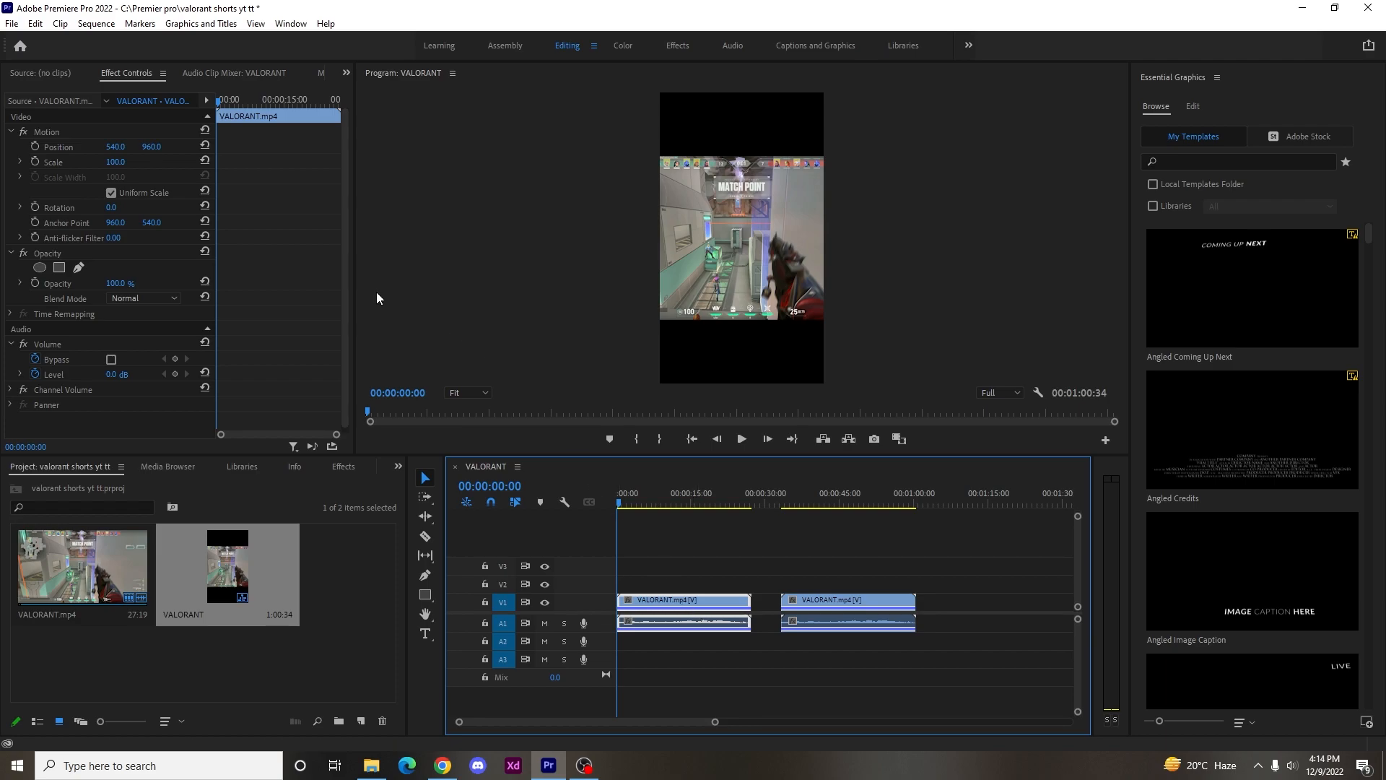
Set the scale of the first VALORANT.mp4 clip to 125.
click(117, 163)
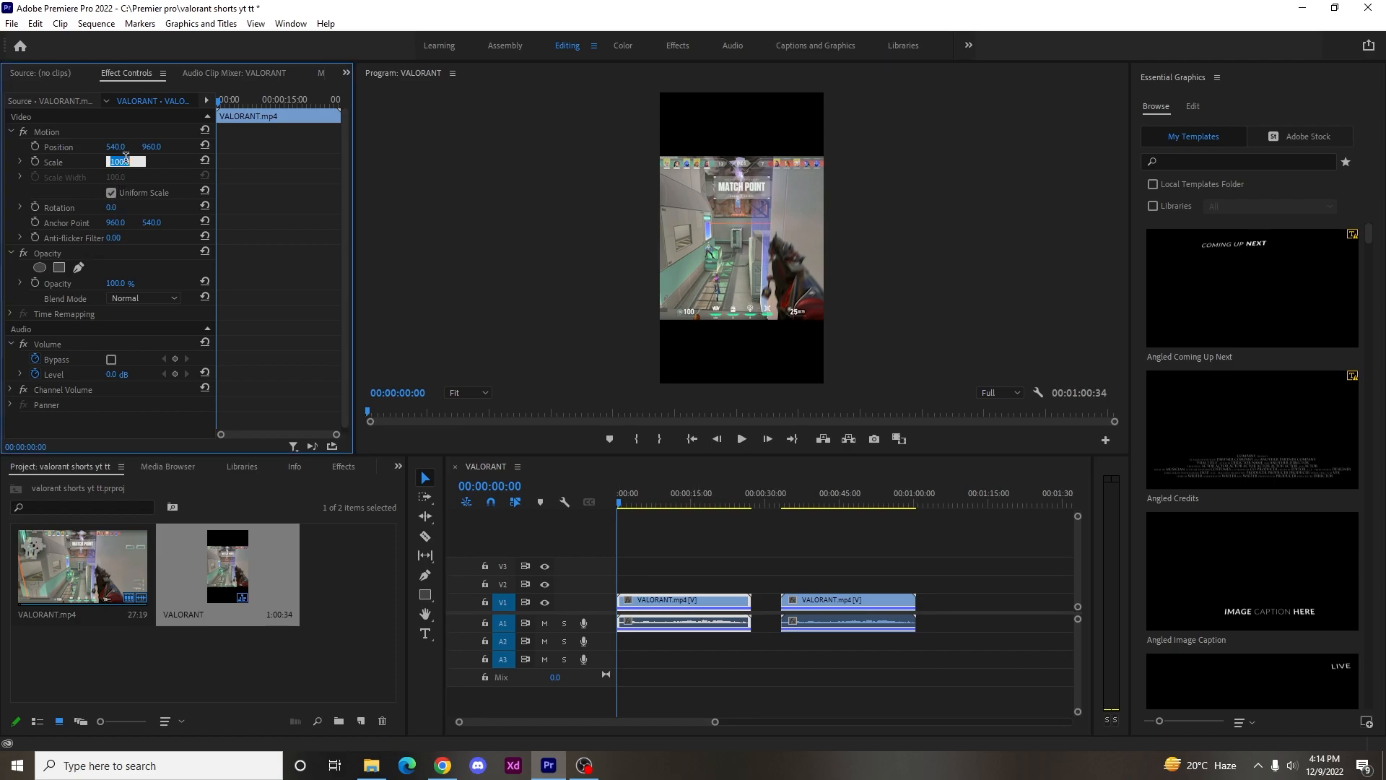
text(125)
key(Return)
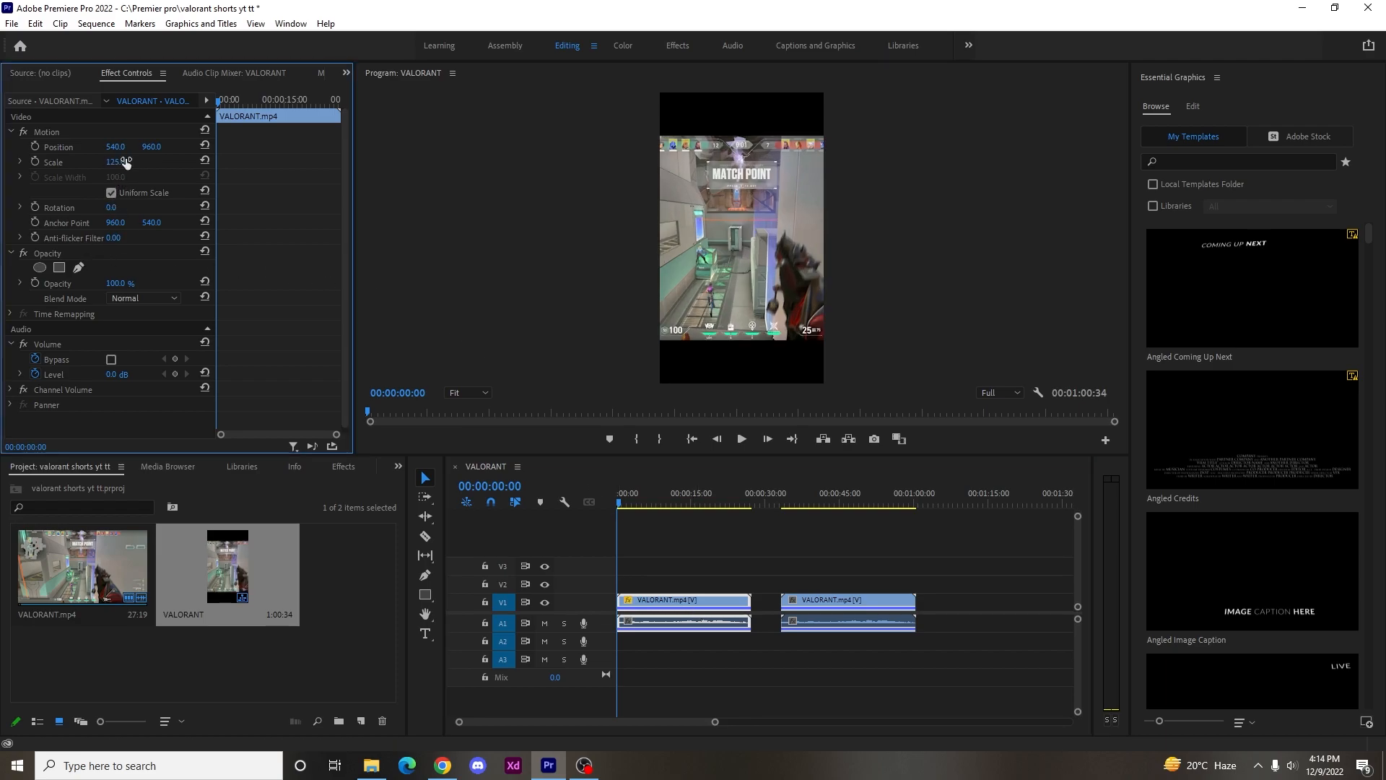
drag(622, 503, 577, 496)
Move the duplicate clip to track V2, directly above the first clip and aligned with its start.
click(875, 607)
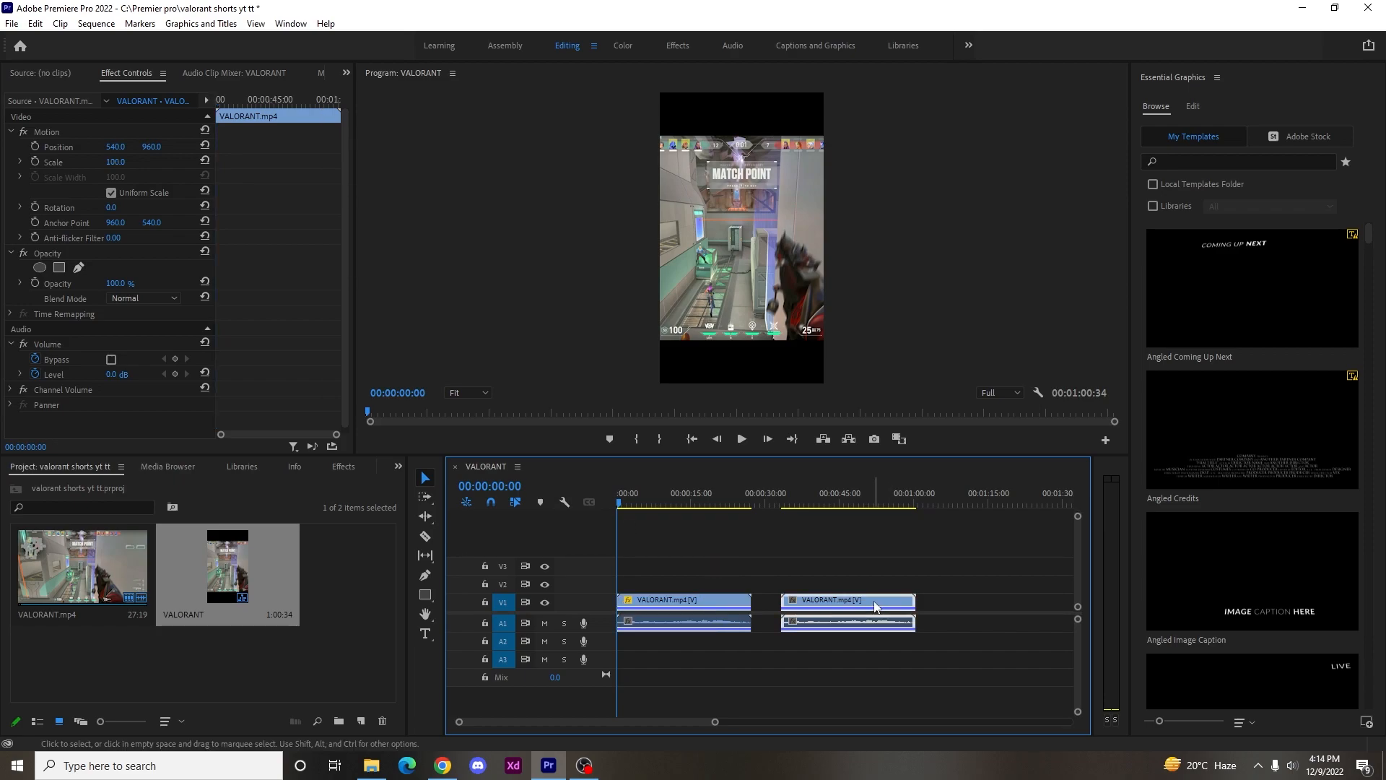
alt+drag(831, 605, 646, 587)
click(827, 609)
click(827, 611)
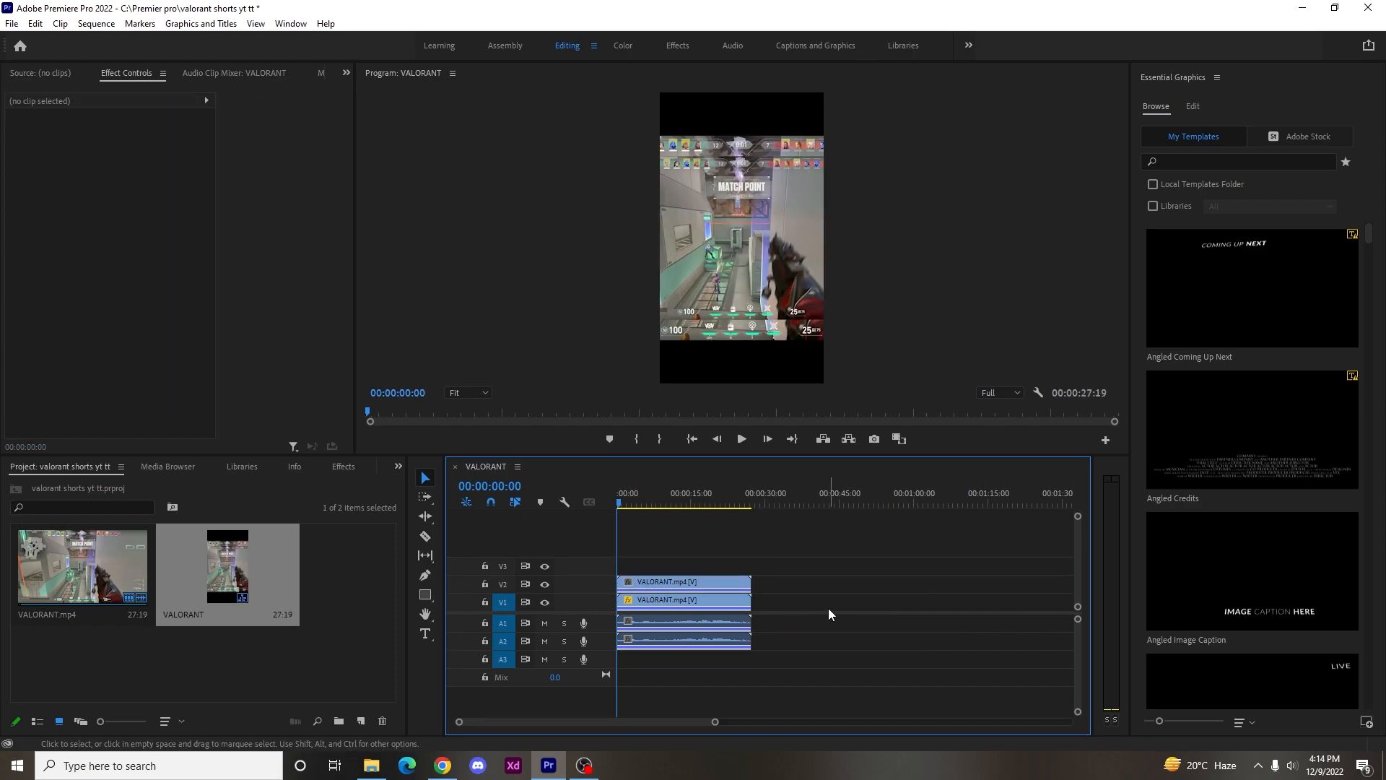
Find the Gaussian Blur video effect and apply it to the VALORANT.mp4 clip on track V1.
click(691, 603)
click(343, 466)
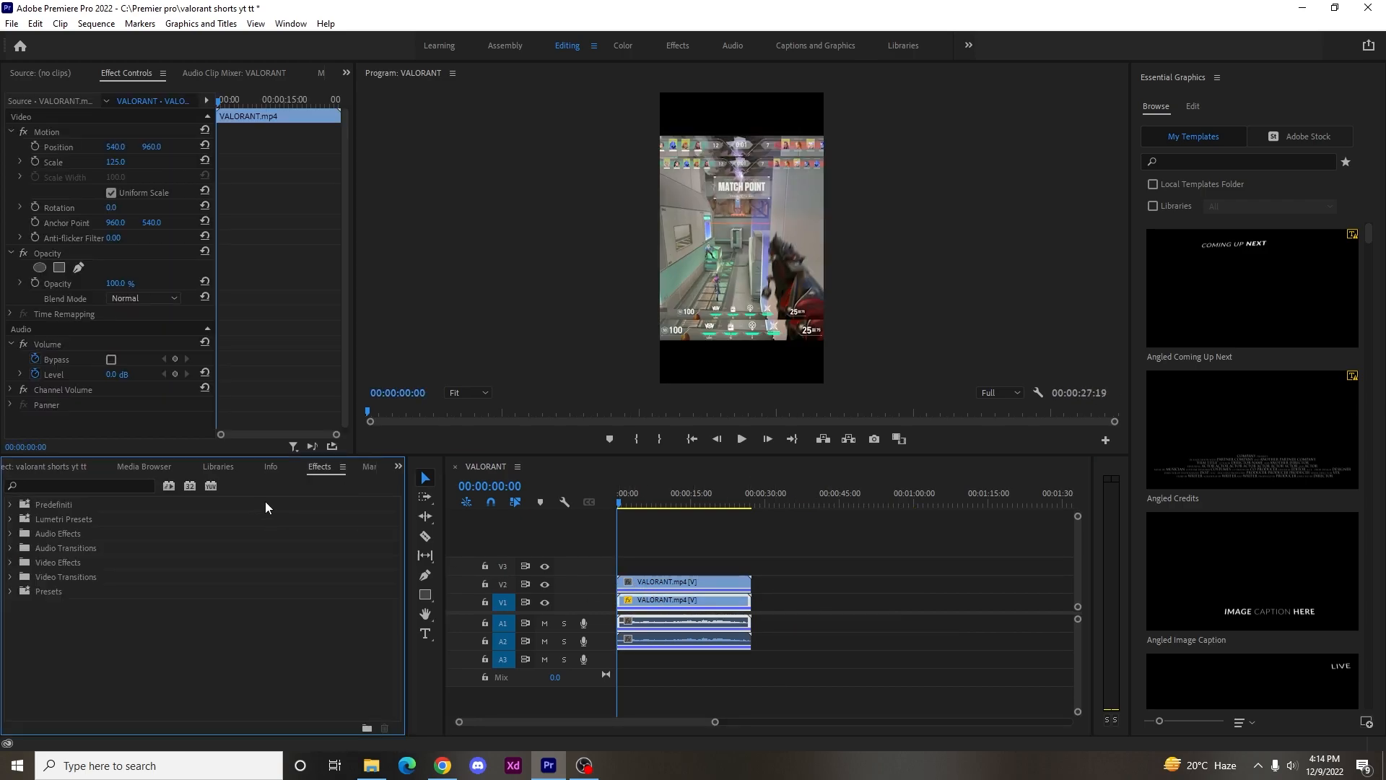
click(59, 485)
text(gau)
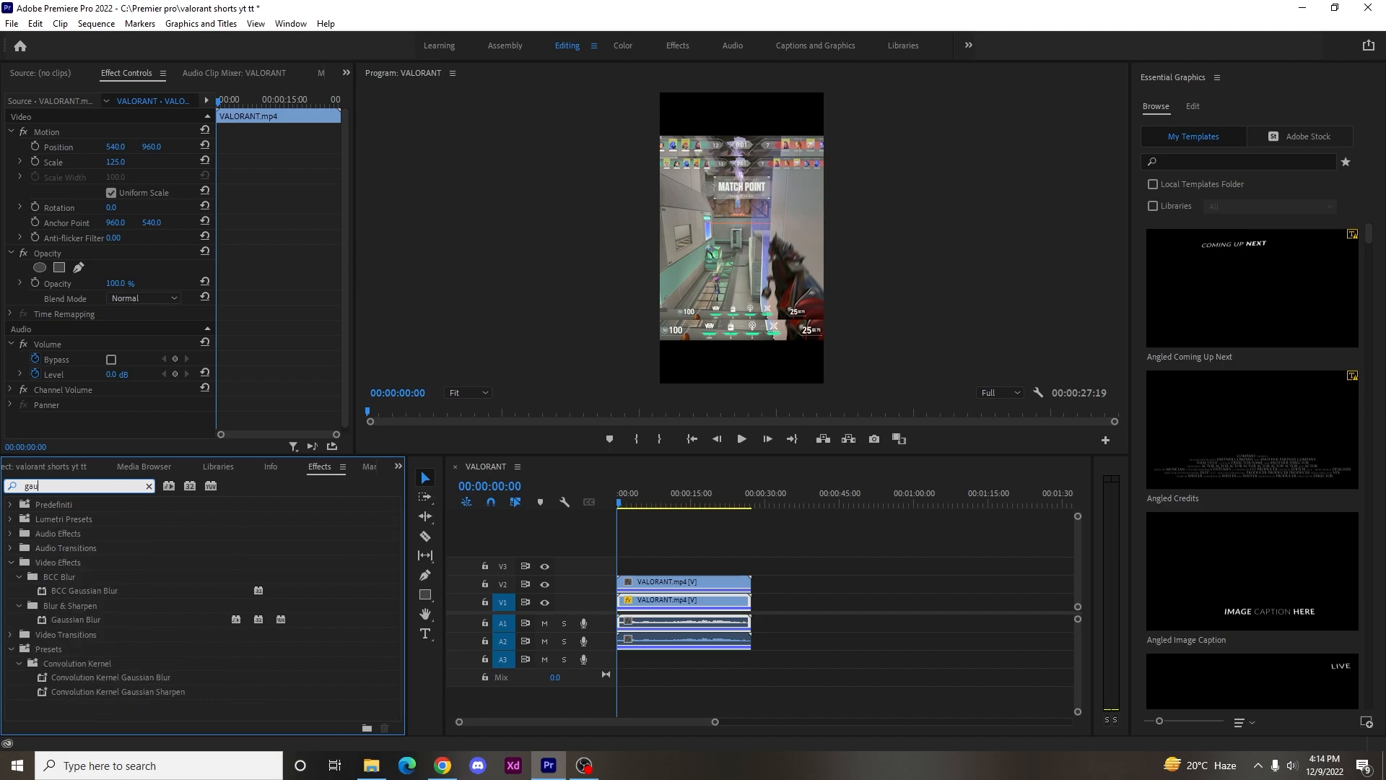
drag(75, 620, 684, 605)
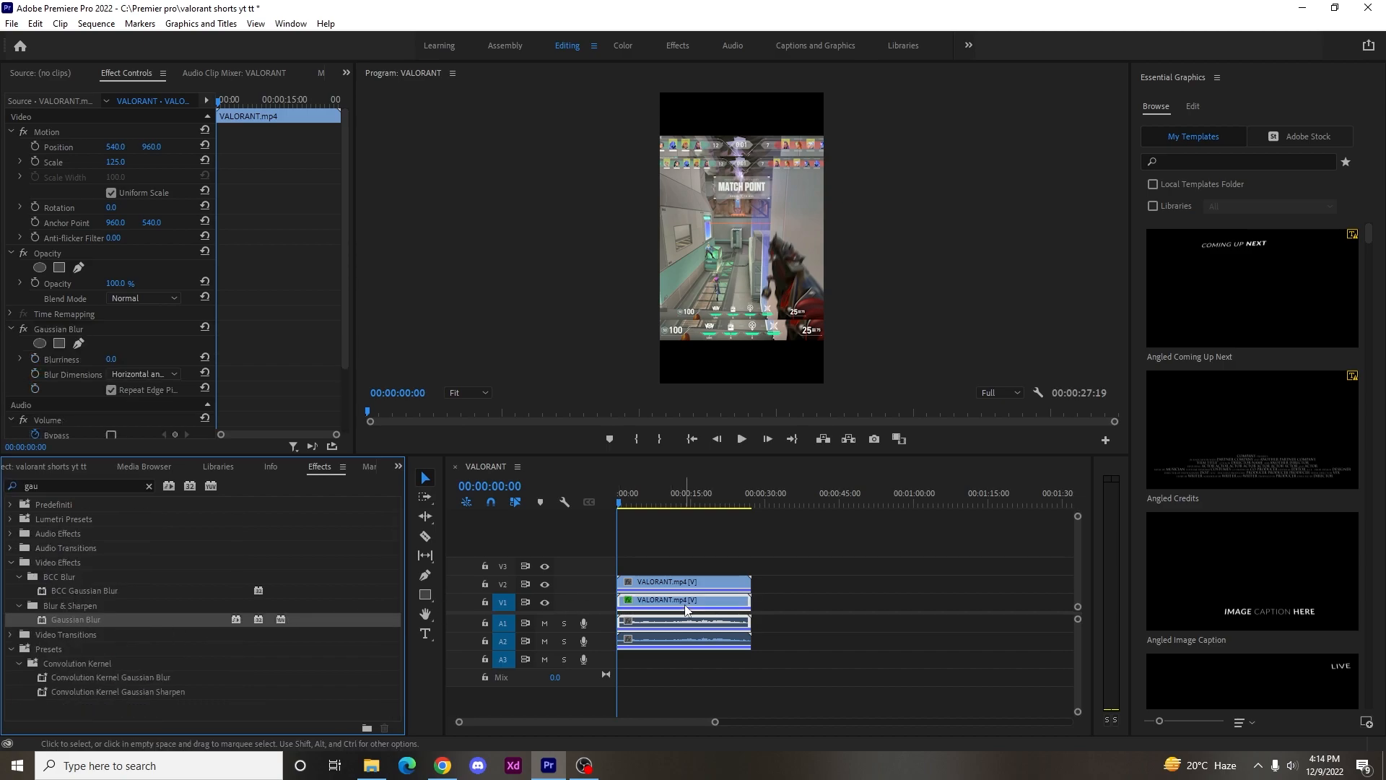
Enlarge the V1 clip to a scale of 179 so it fills the vertical frame behind the upper clip.
click(673, 600)
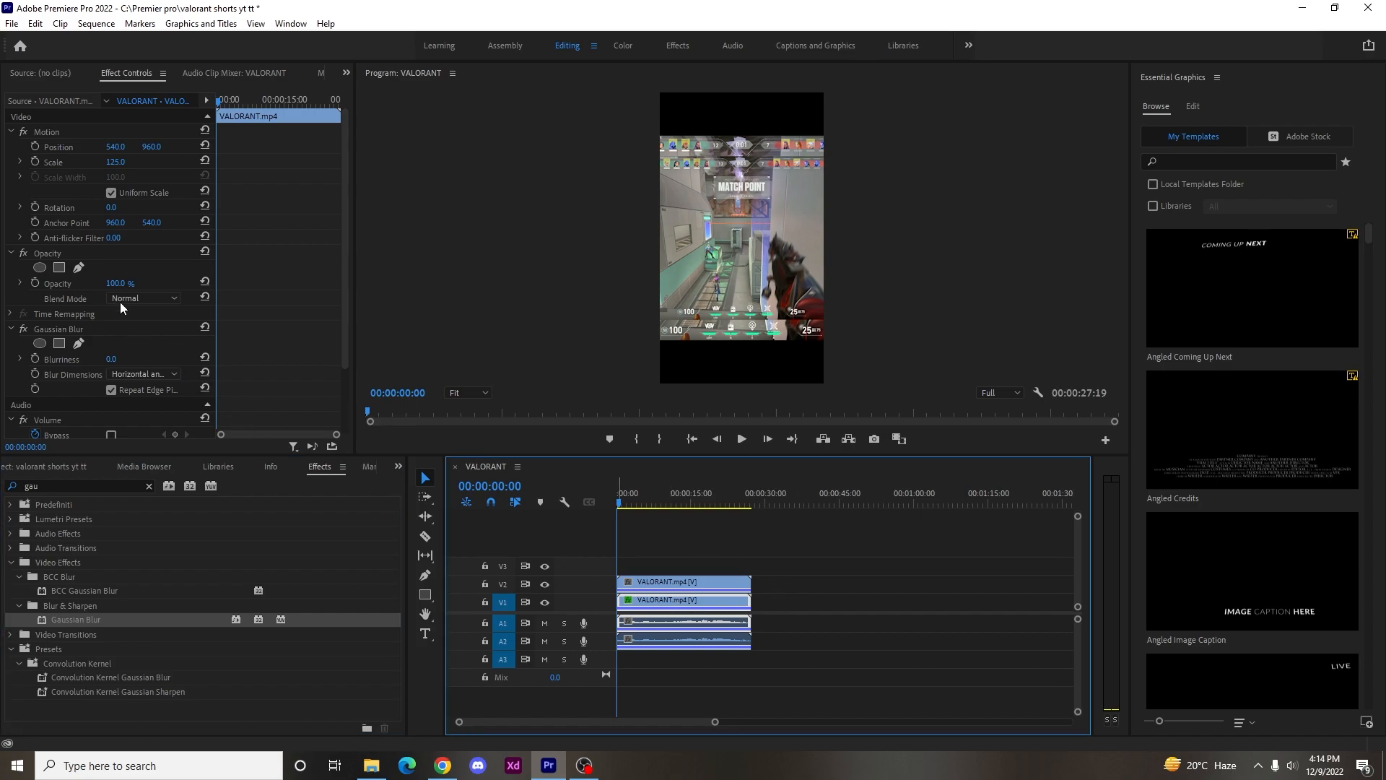
click(121, 162)
click(121, 163)
text(182)
key(Return)
drag(121, 163, 119, 162)
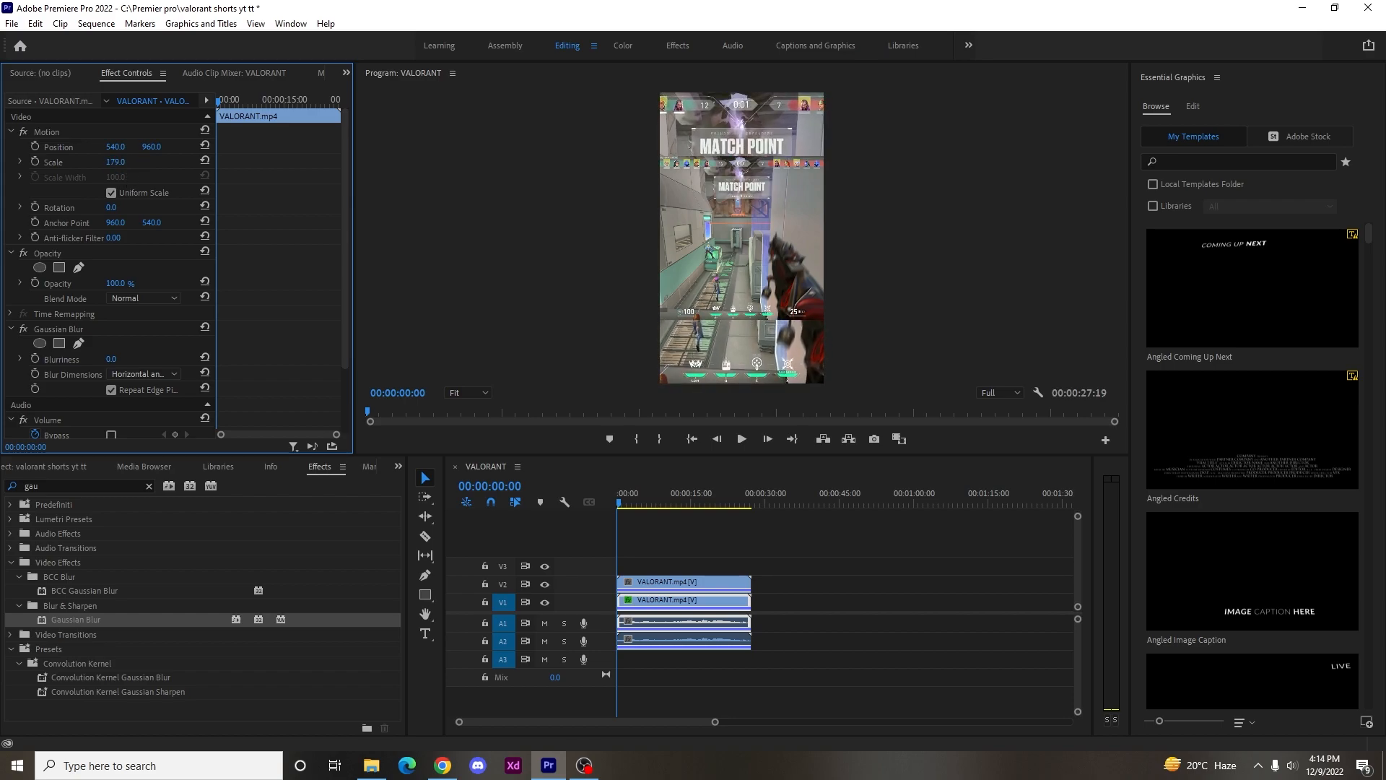
Set the Gaussian Blur blurriness of the V1 clip to 16 and preview the blurred background.
click(125, 356)
key(Return)
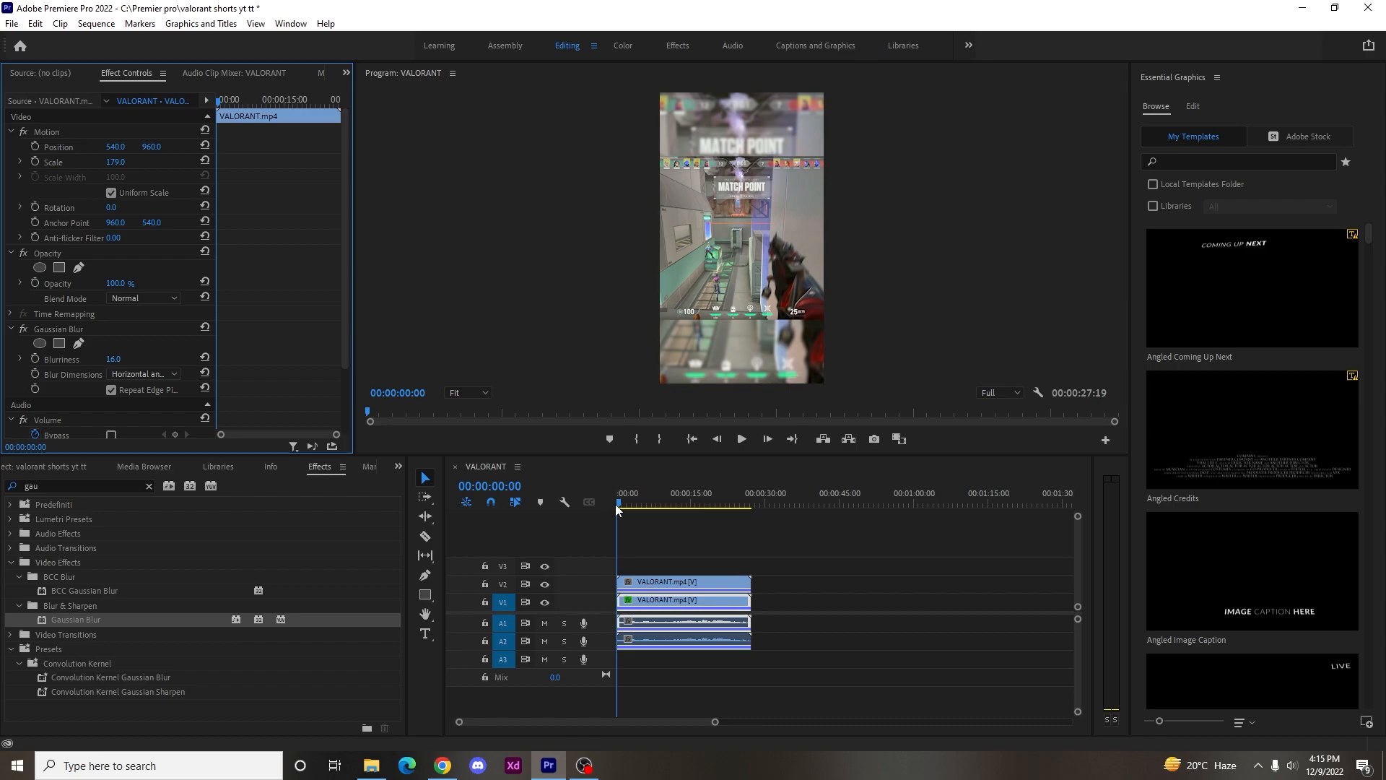
drag(618, 503, 751, 523)
Export the sequence as H.264 with the Match Source - High bitrate preset, keeping both the existing file and the new one.
click(11, 23)
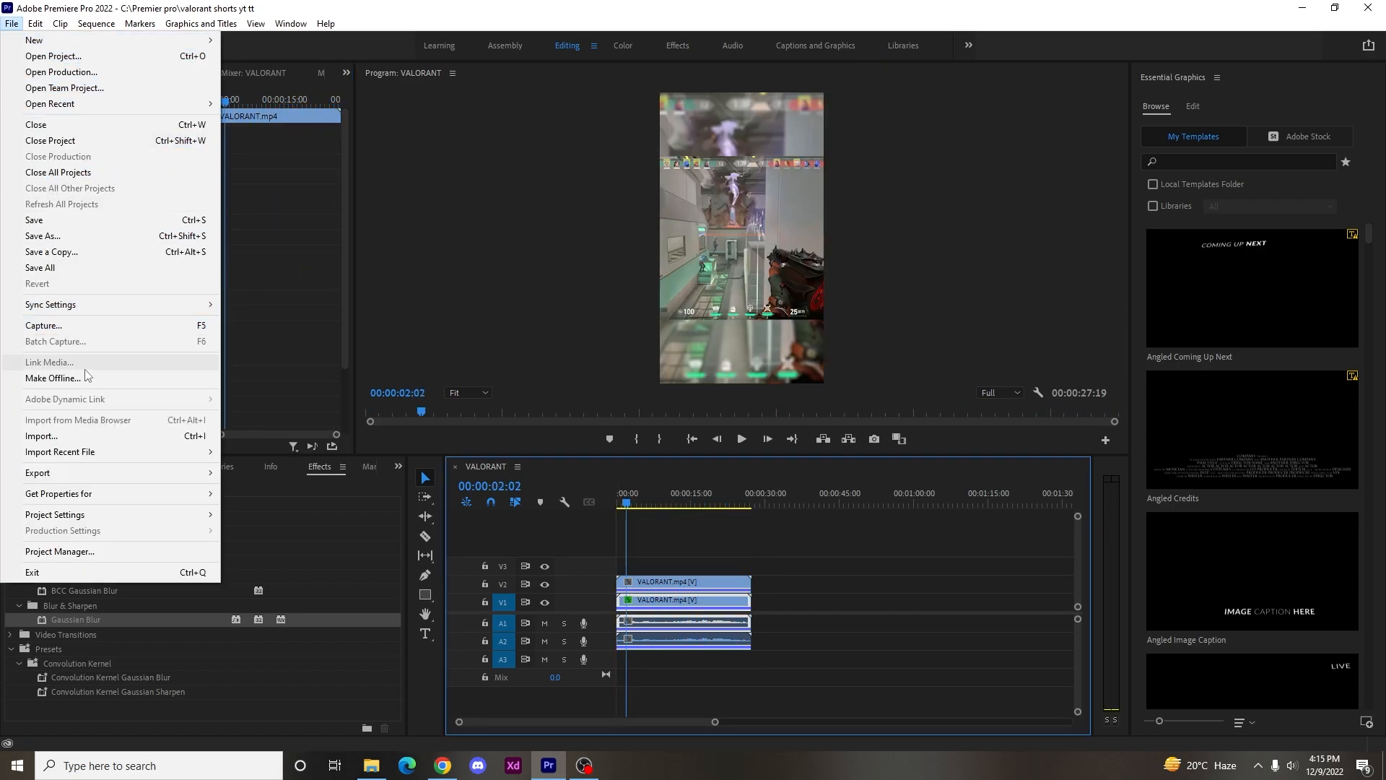
mouse_move(105, 475)
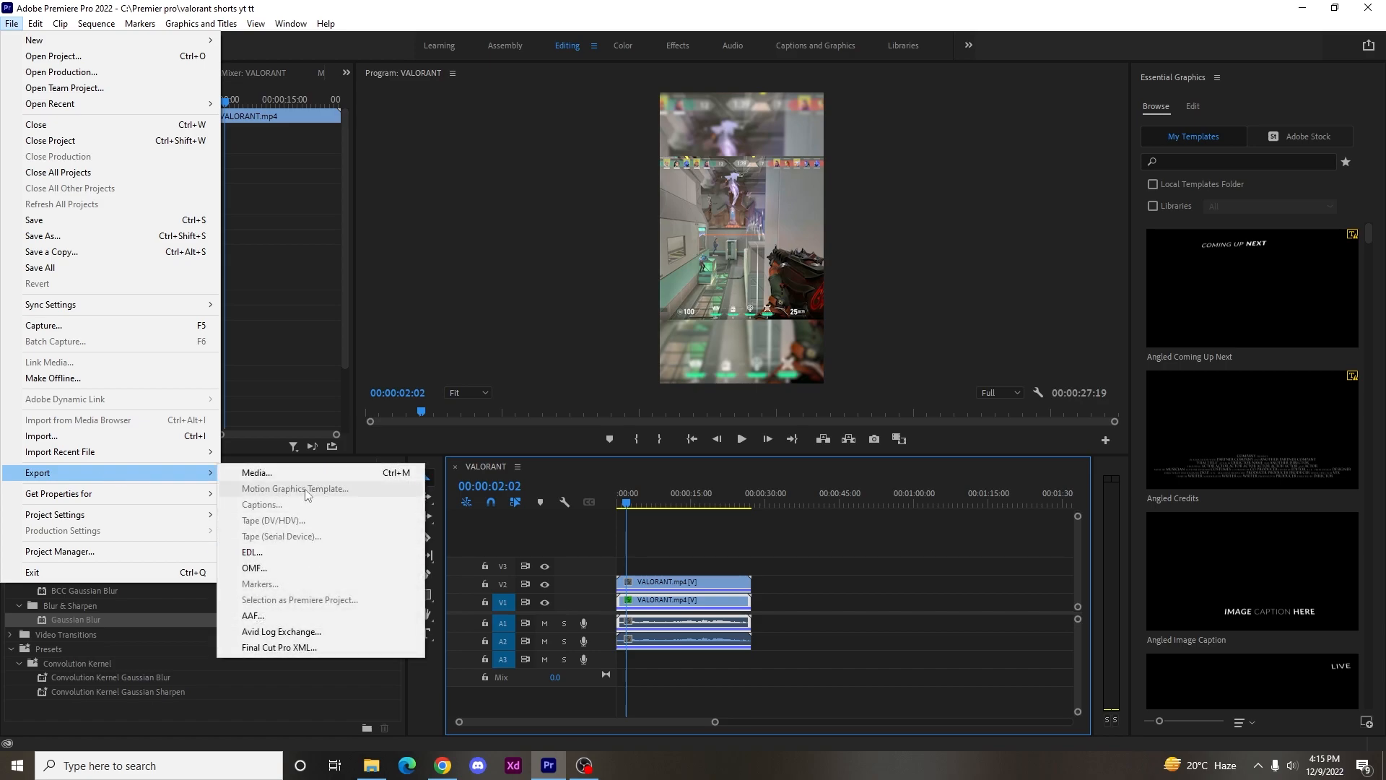
click(304, 477)
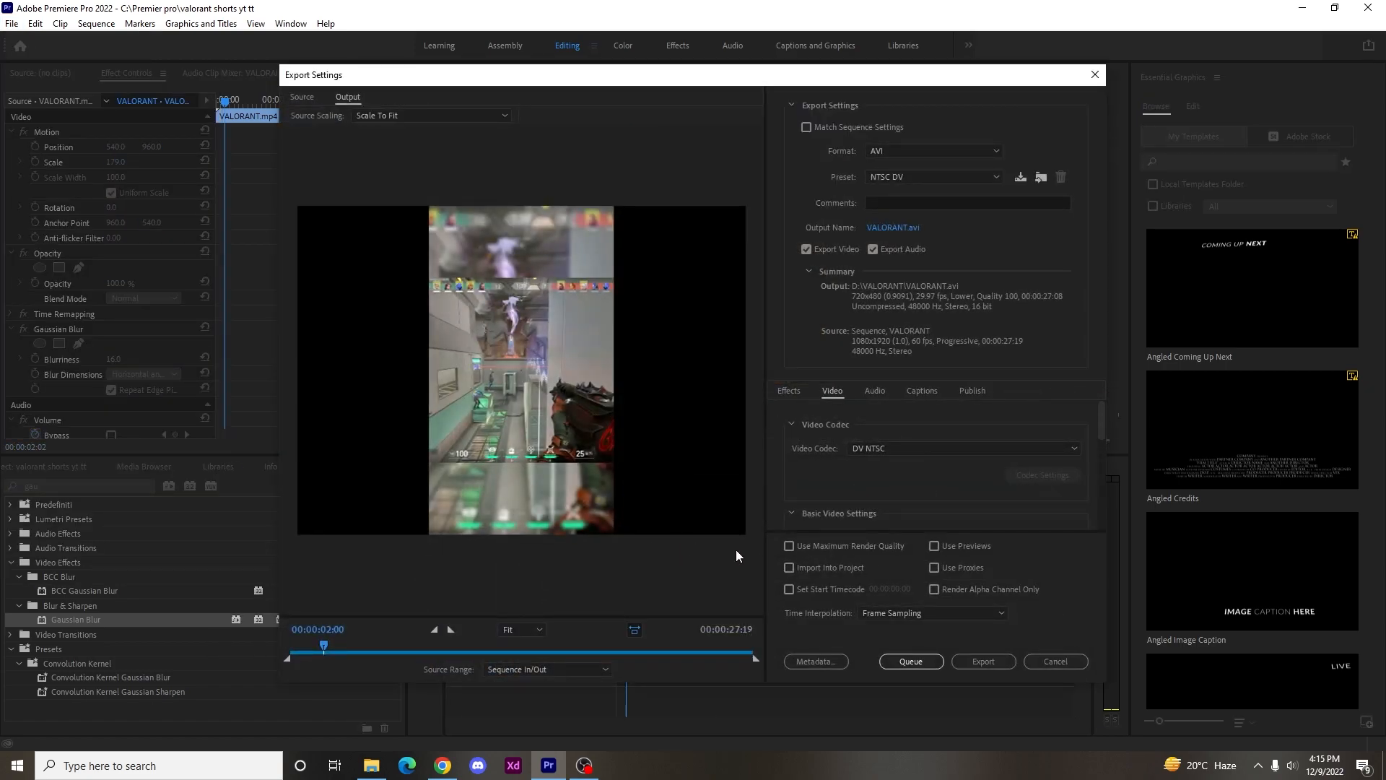
click(916, 149)
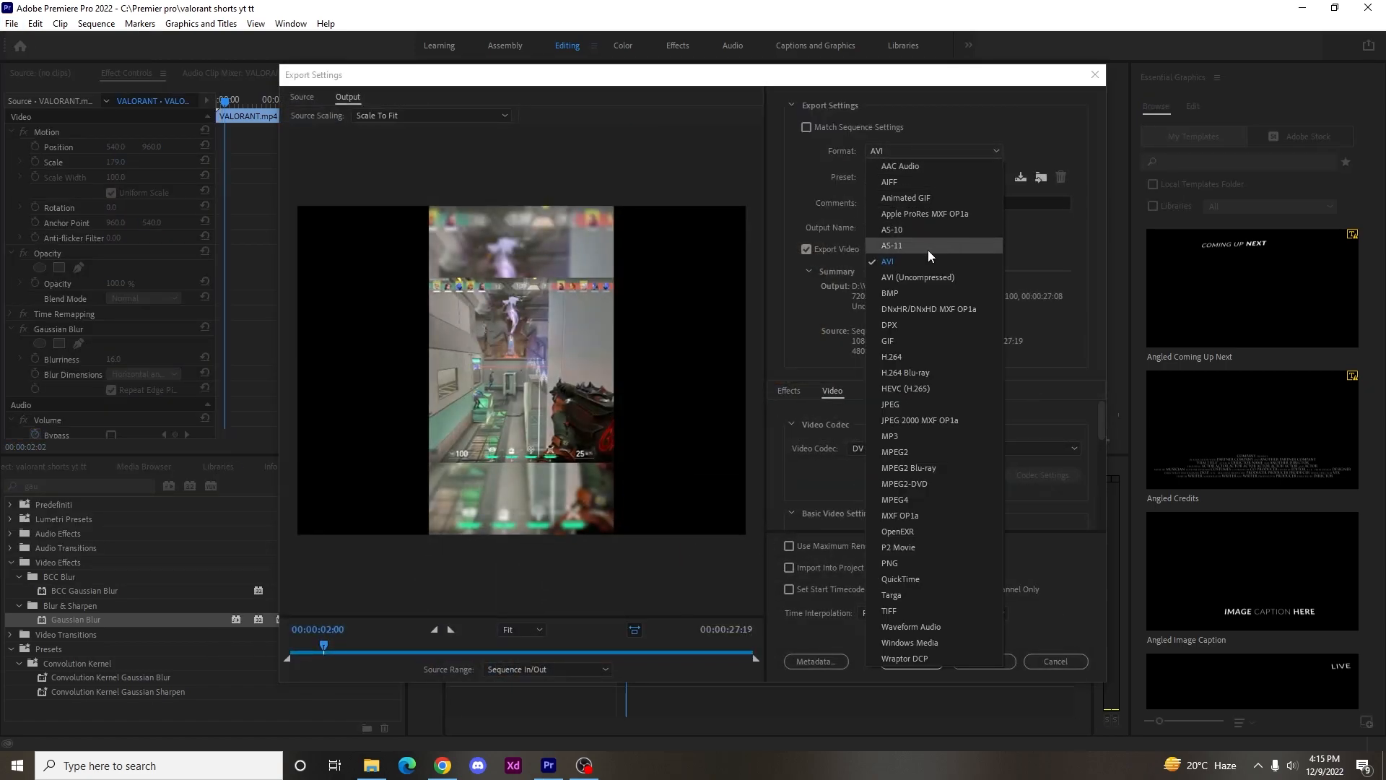
click(908, 358)
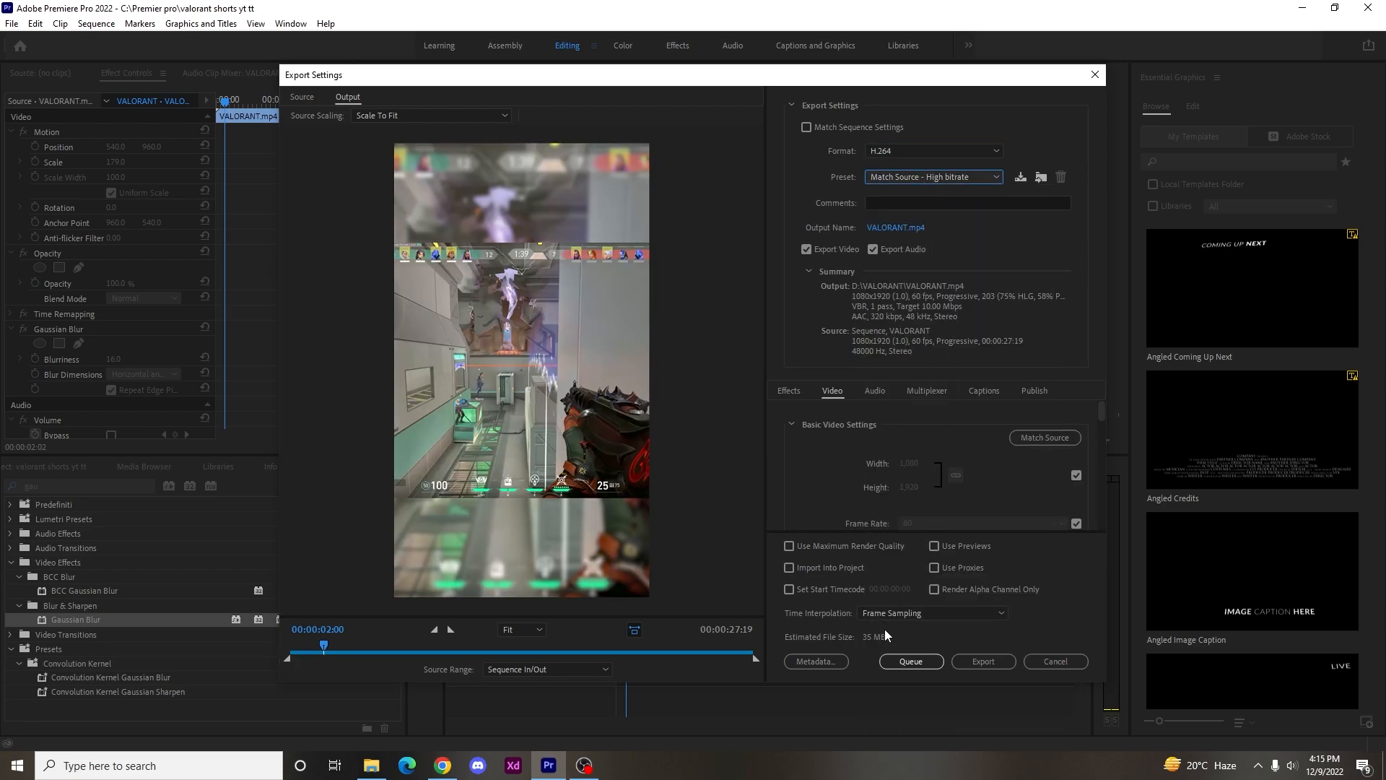
click(988, 661)
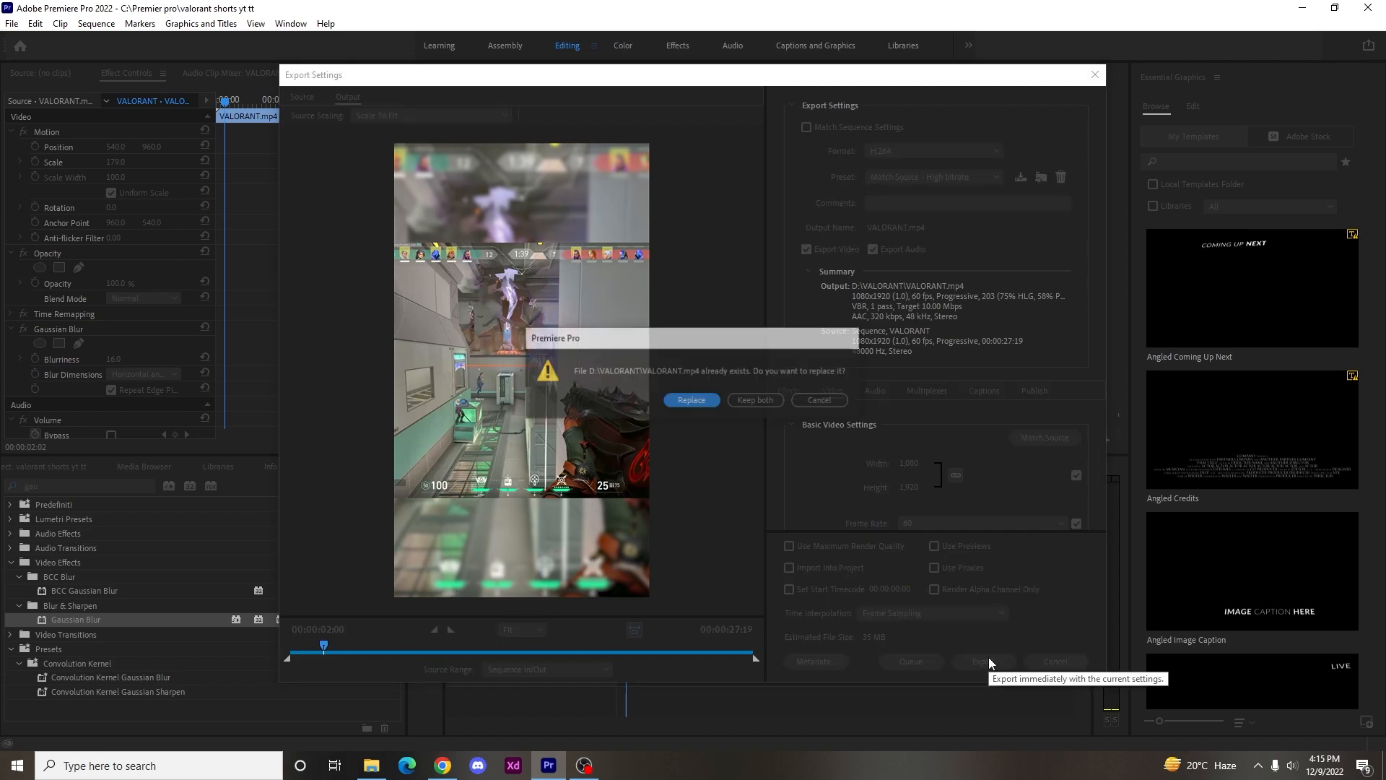
click(751, 406)
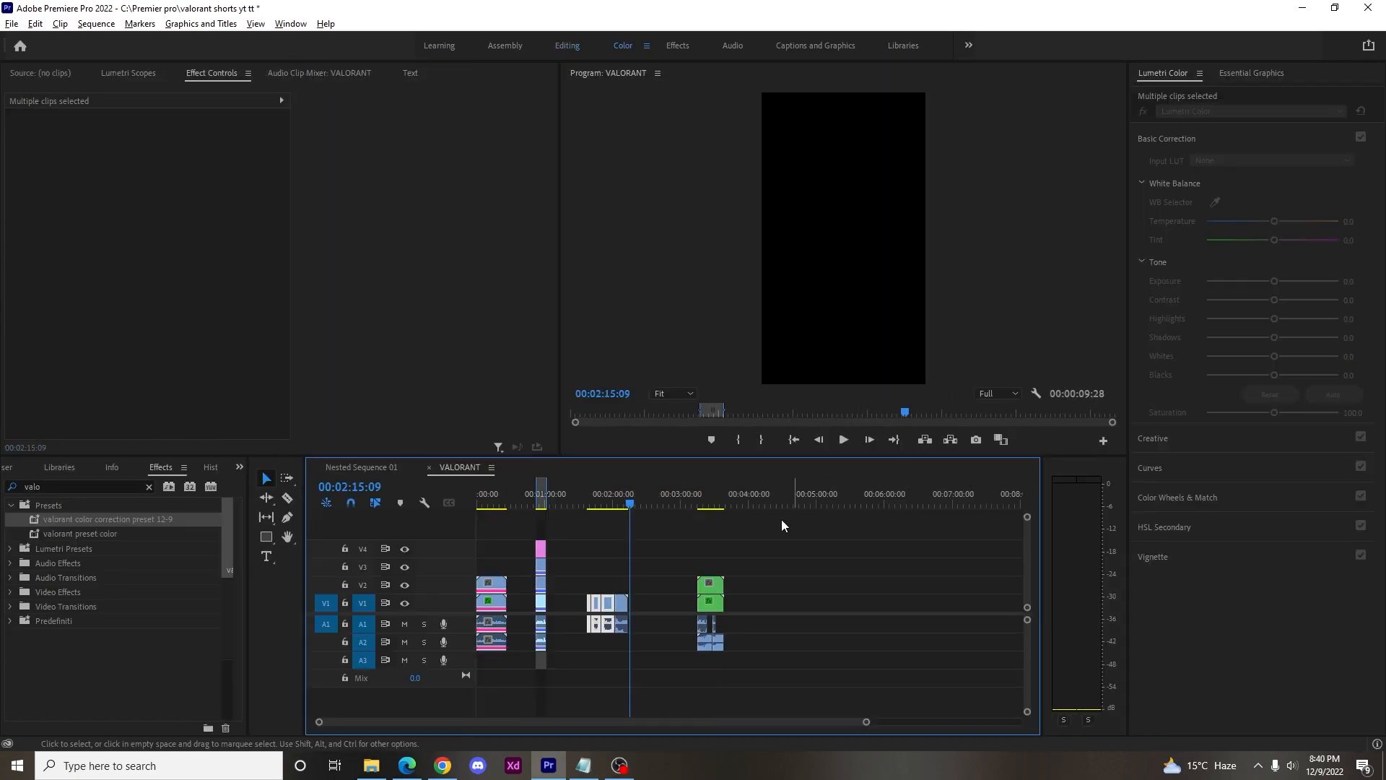
Nest the four consecutive VALORANT replay clips on V1 into one sequence, accepting the default name.
scroll(629, 588, up, 8)
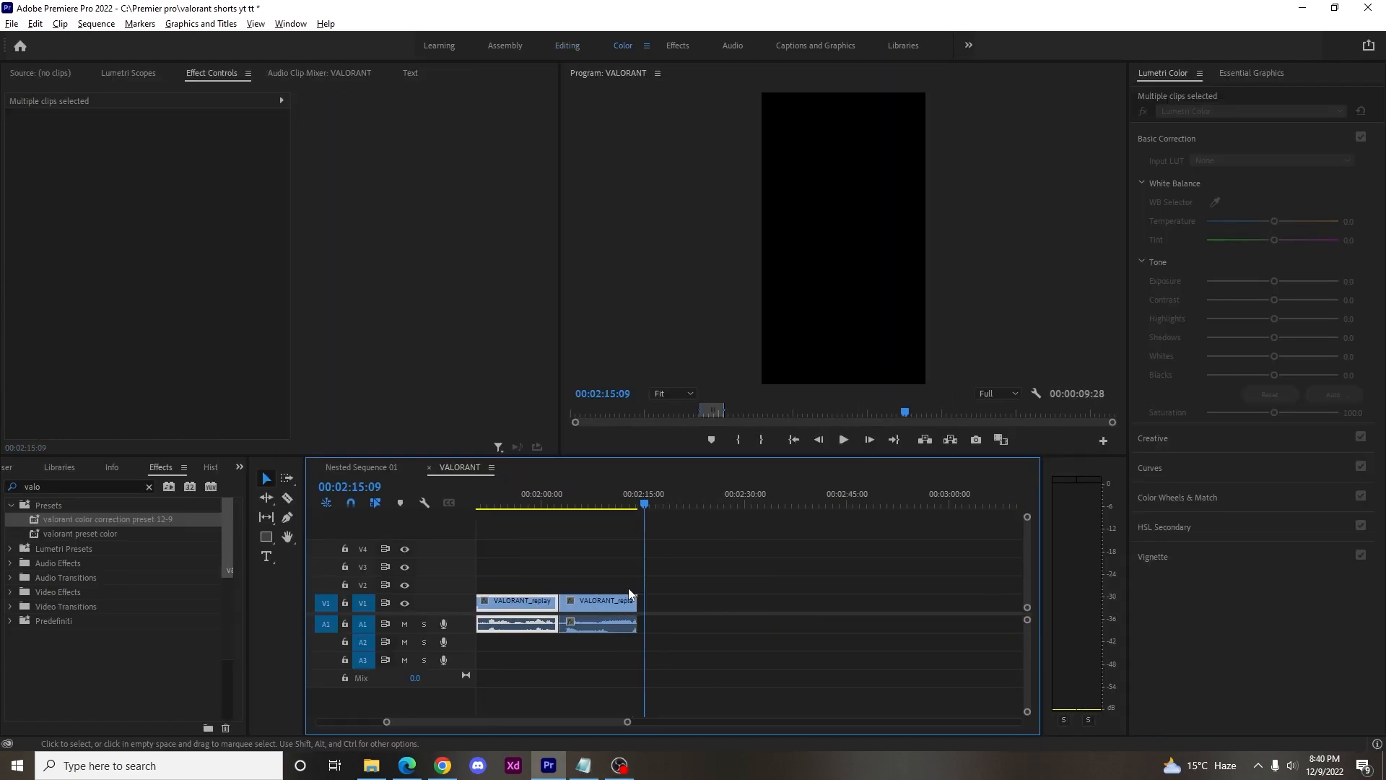
scroll(628, 594, up, 2)
drag(842, 505, 587, 501)
click(671, 580)
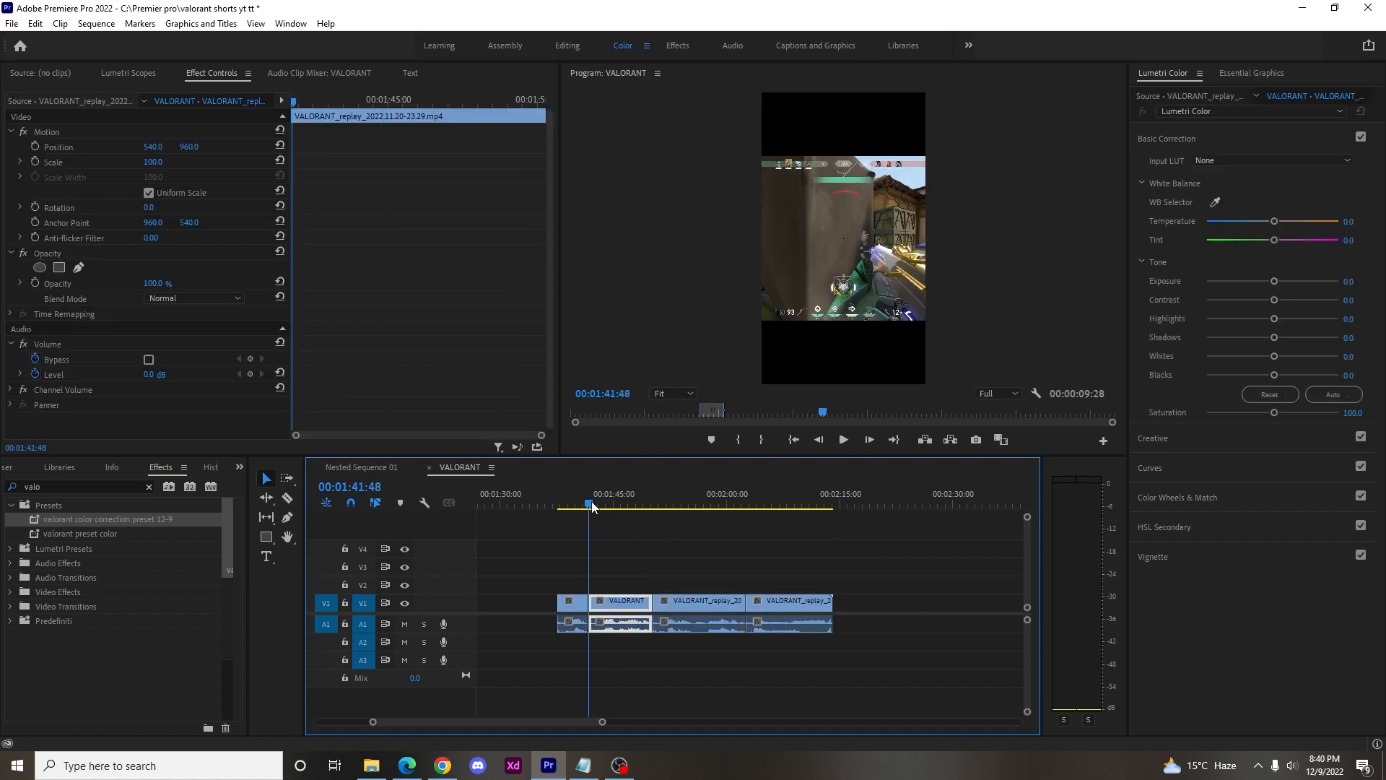
click(545, 585)
drag(558, 581, 826, 631)
right_click(781, 605)
click(856, 344)
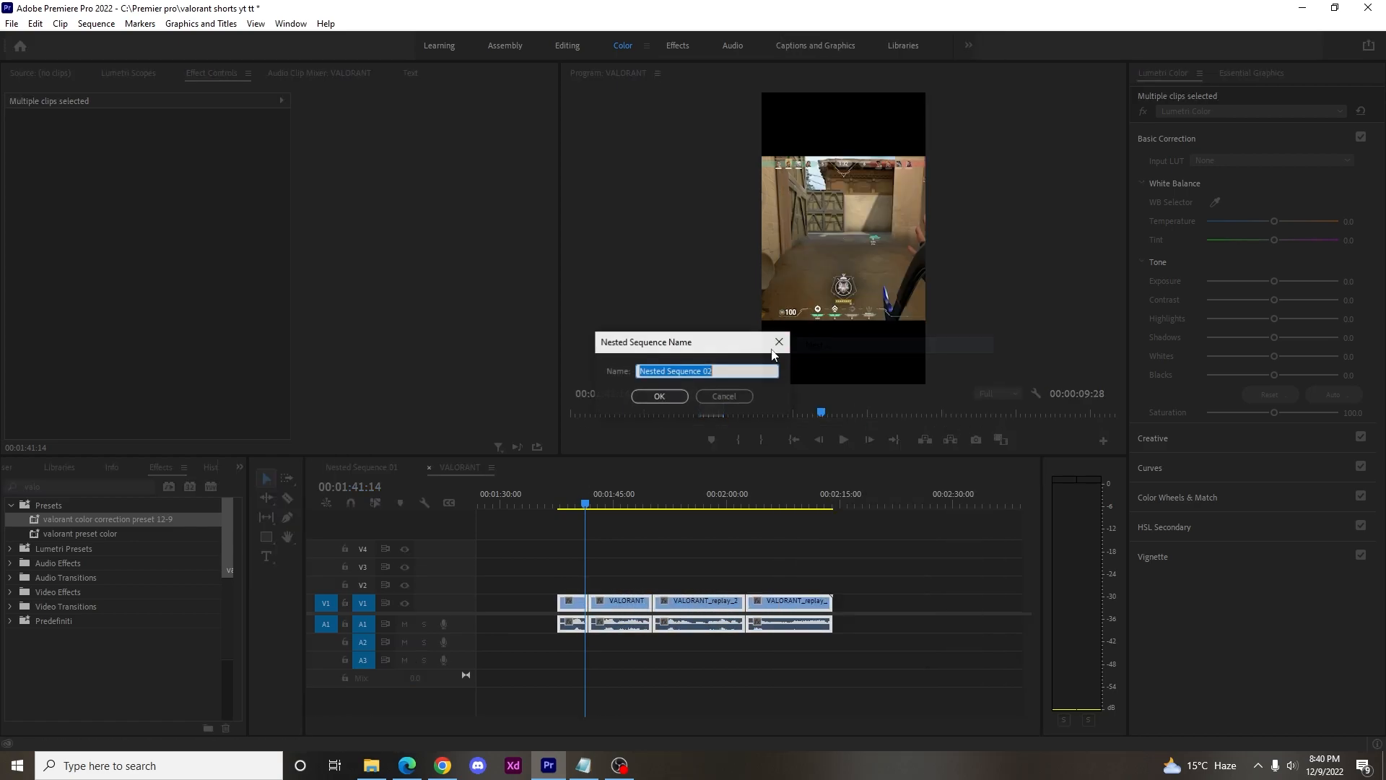
click(657, 394)
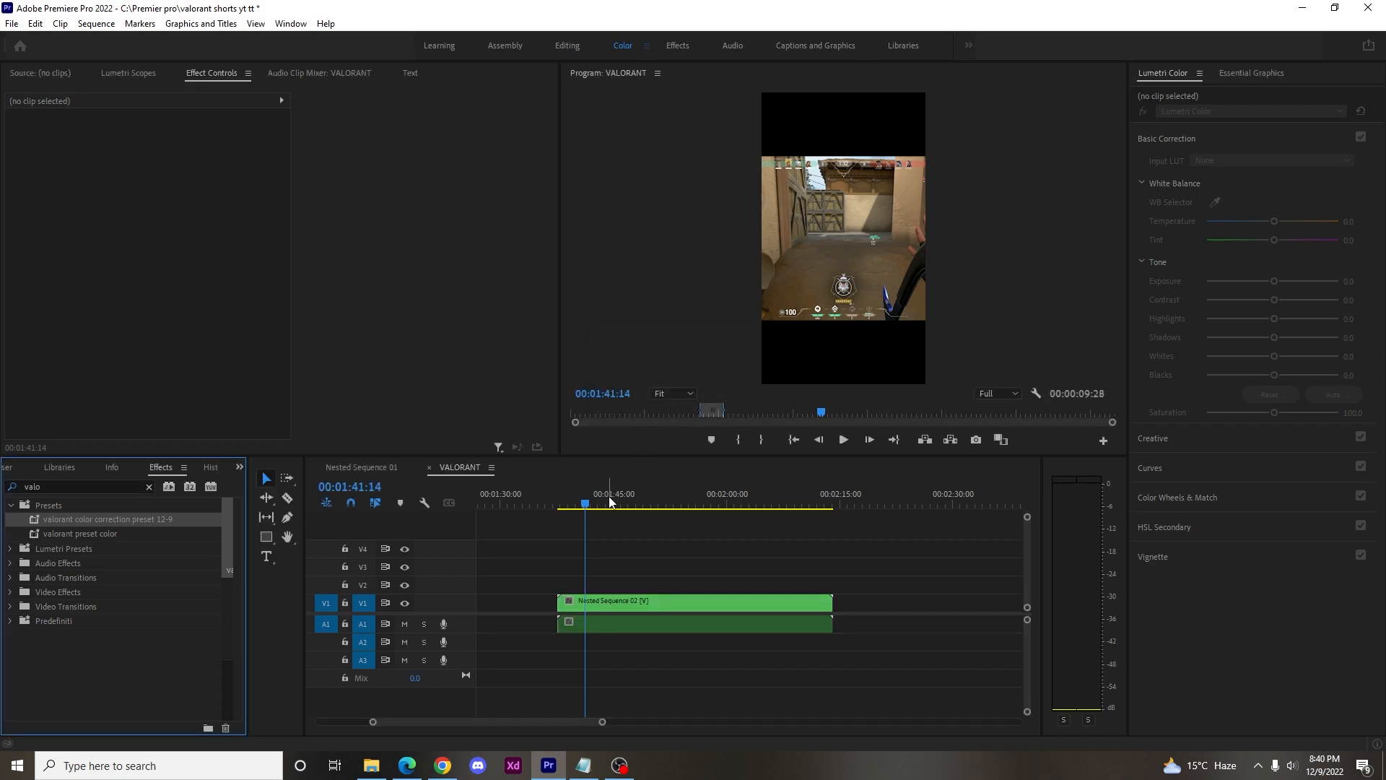
Set the nested sequence's scale to 178 so the gameplay fills the vertical frame.
click(592, 601)
drag(160, 165, 216, 166)
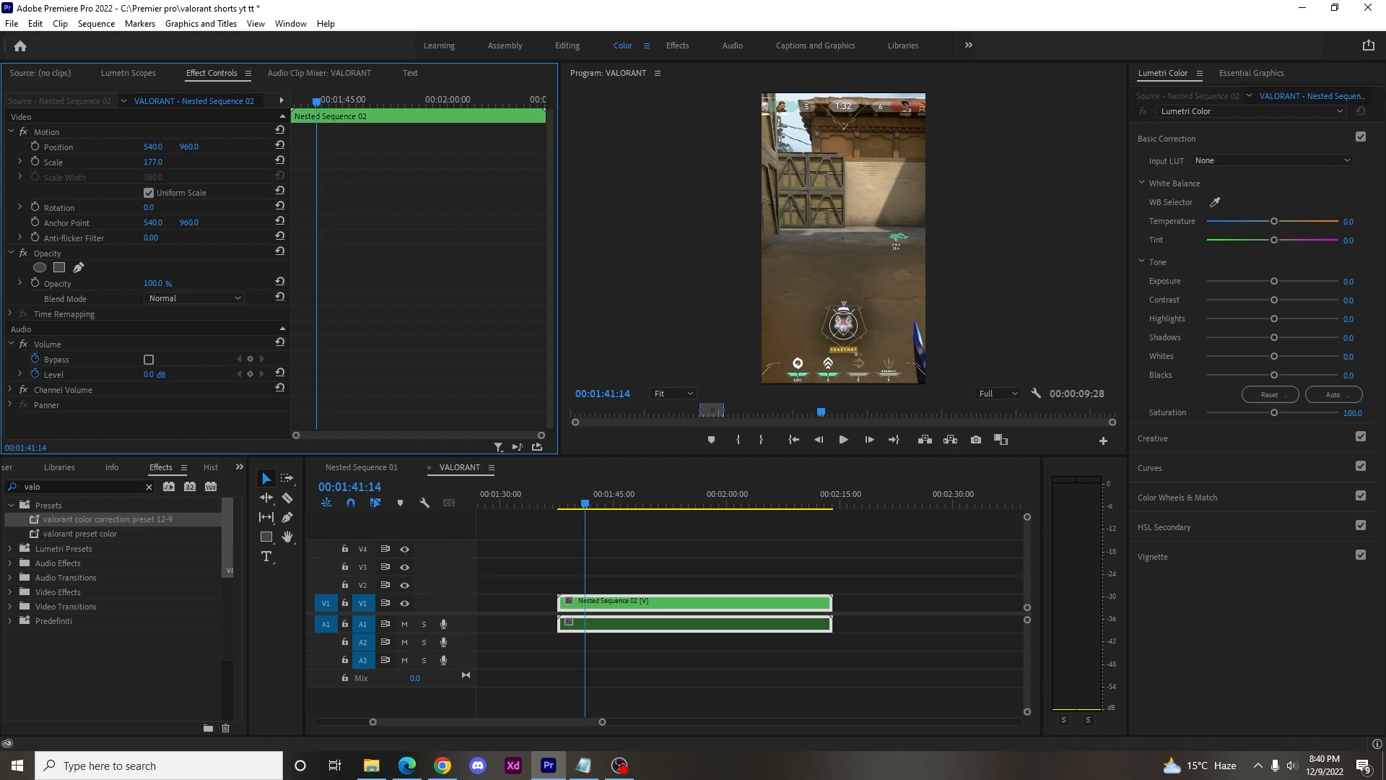
click(161, 161)
text(178)
key(Return)
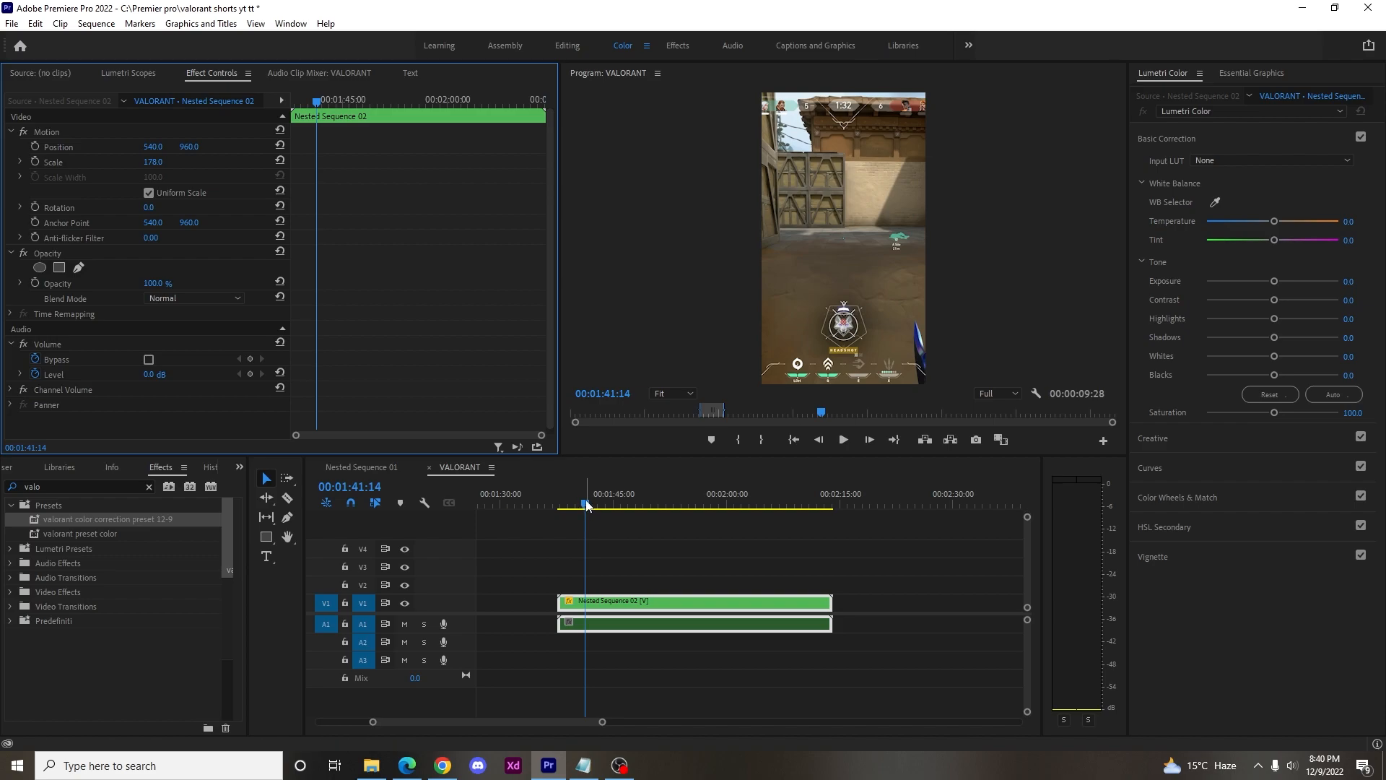
Scrub through the scaled nested sequence to check the framing and save the project.
click(568, 505)
drag(571, 508, 822, 505)
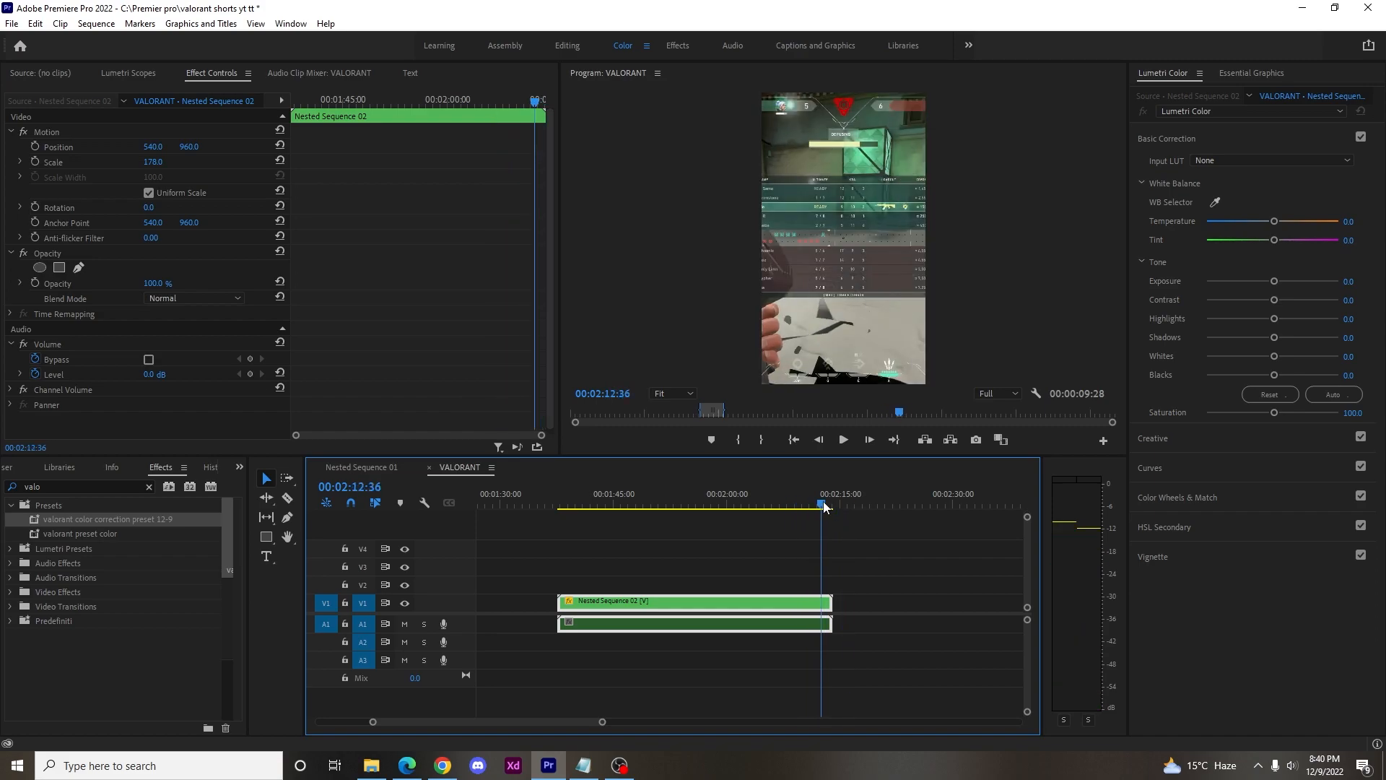
key(ctrl+s)
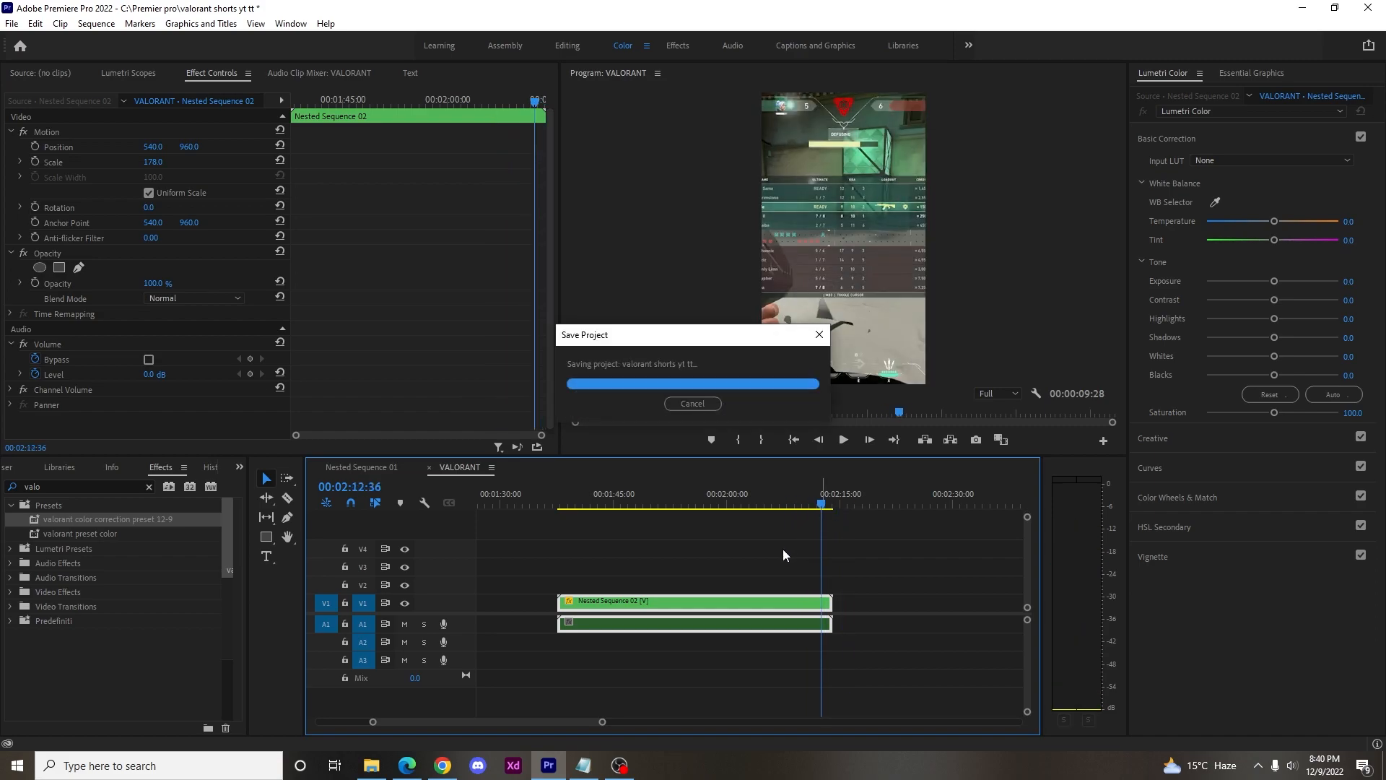
Place the Adjustment Layer on track V2 above the nested sequence, covering its full length.
key(minus)
key(minus)
key(minus)
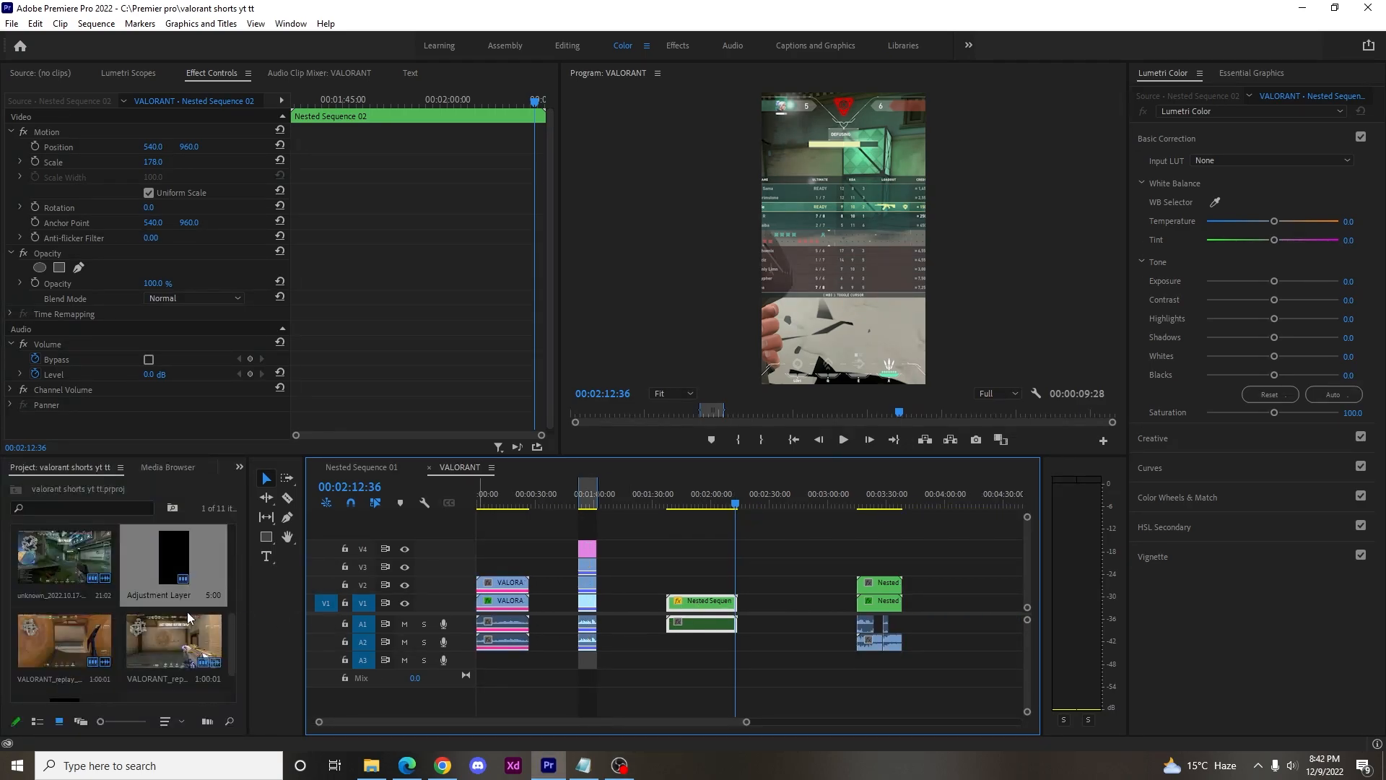
drag(176, 564, 735, 582)
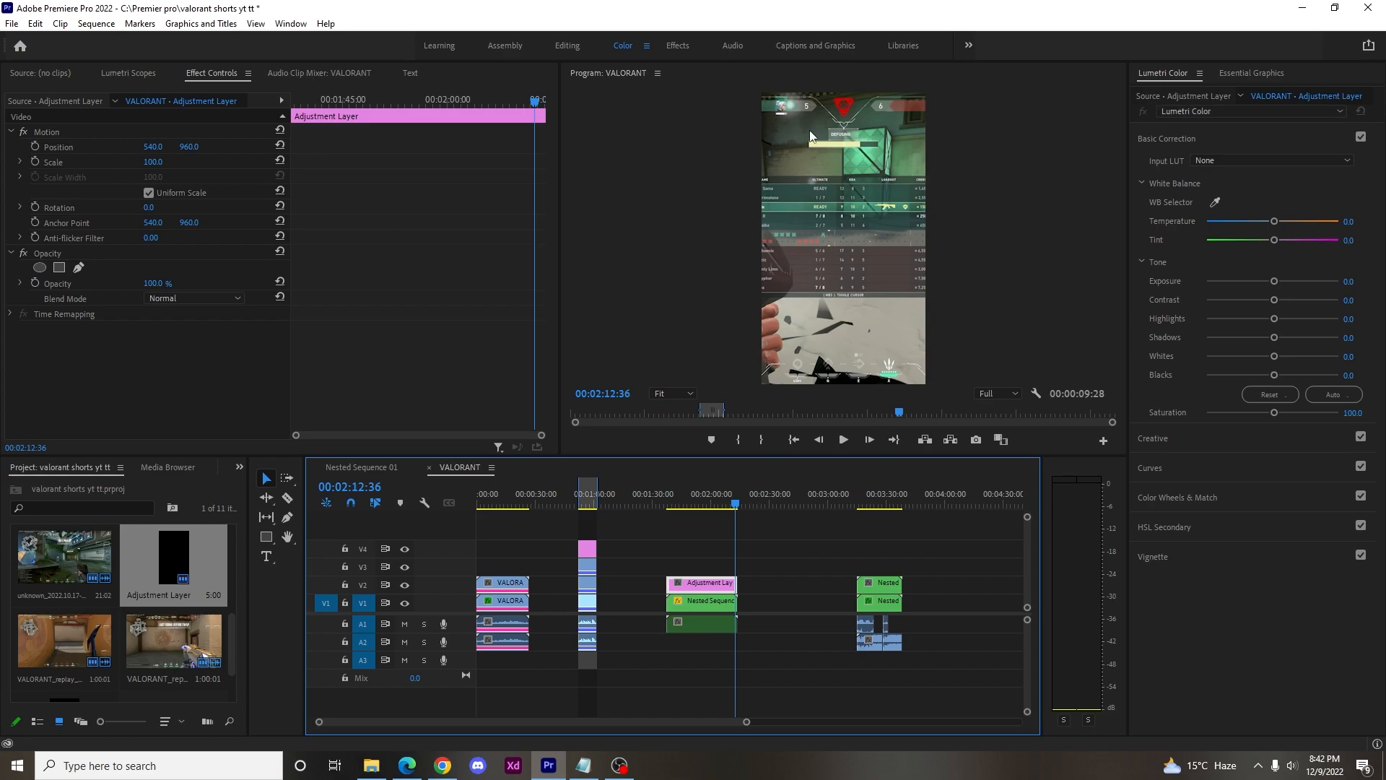
Save the project and search the effects for "color" in the Effects workspace.
key(ctrl+s)
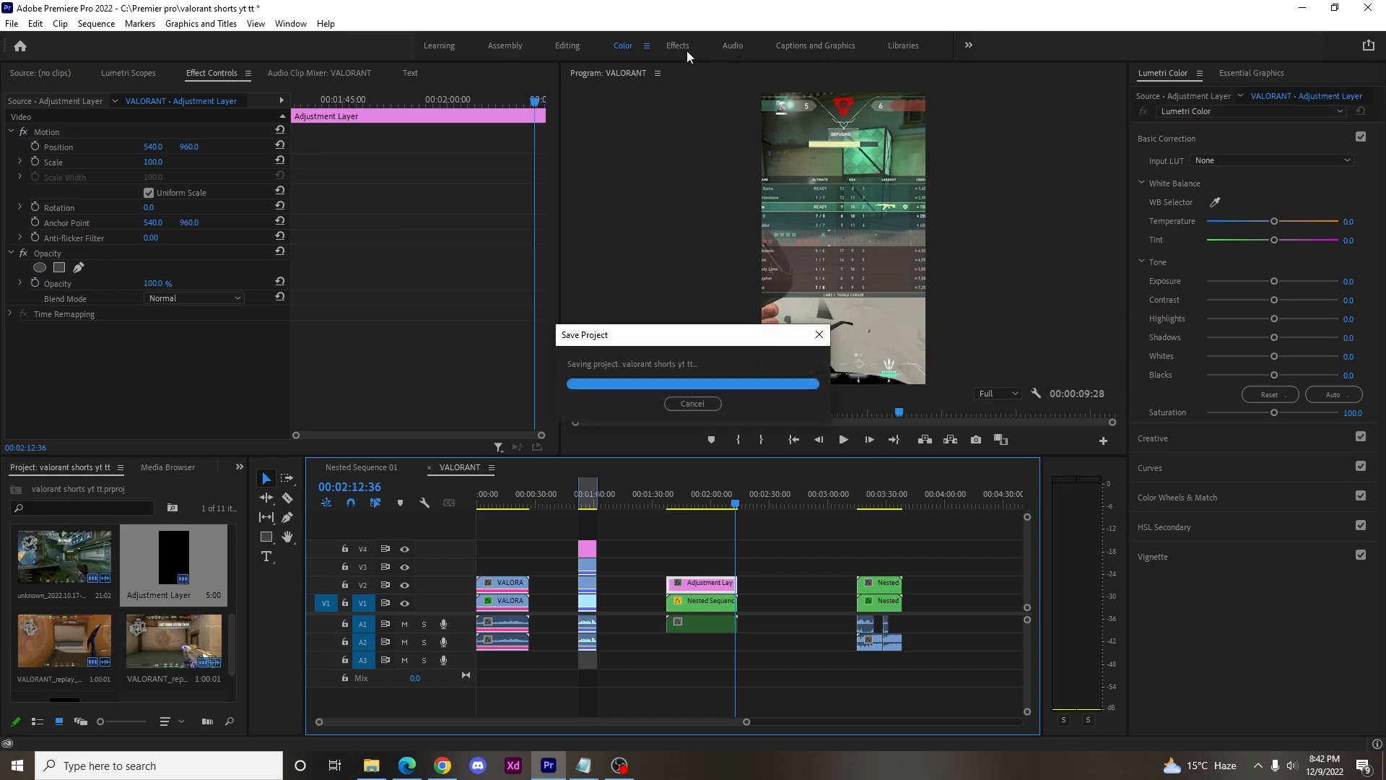
click(683, 47)
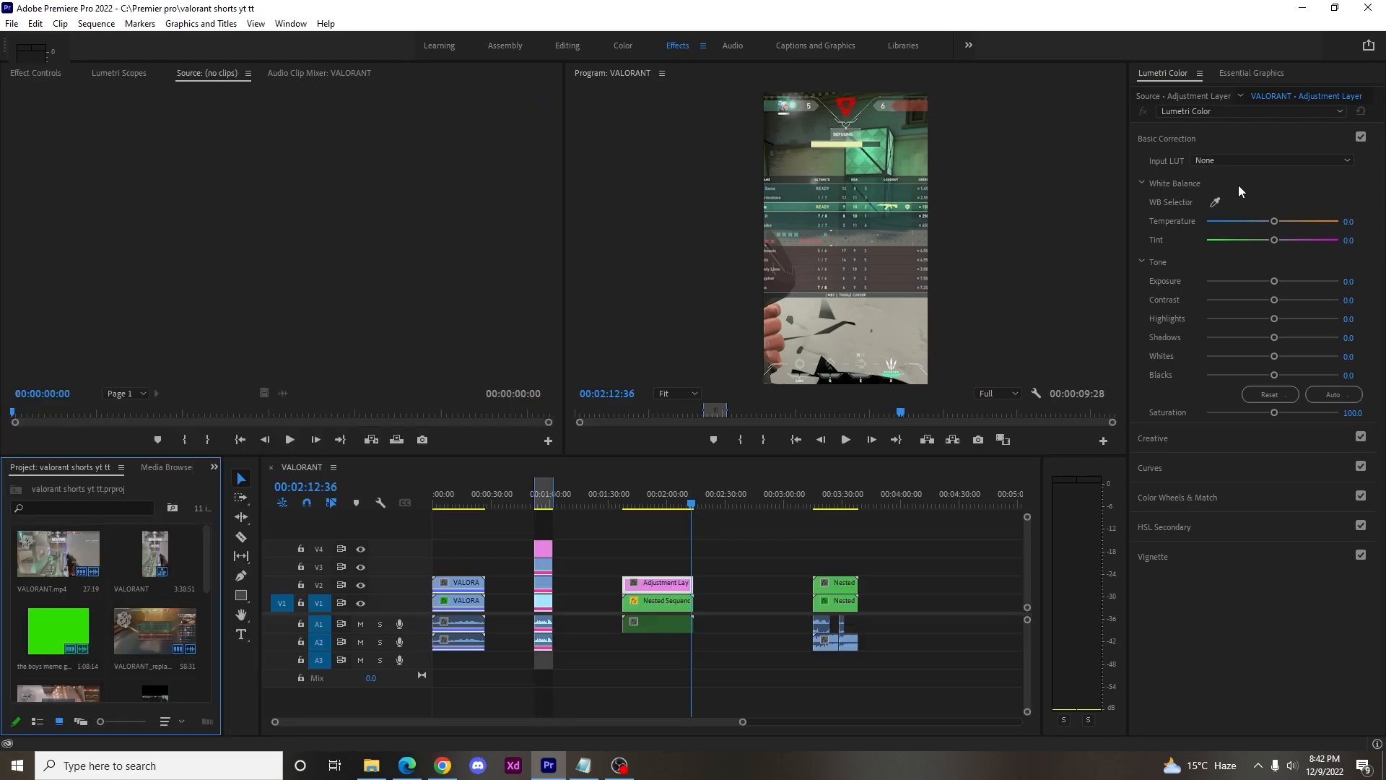
click(1215, 88)
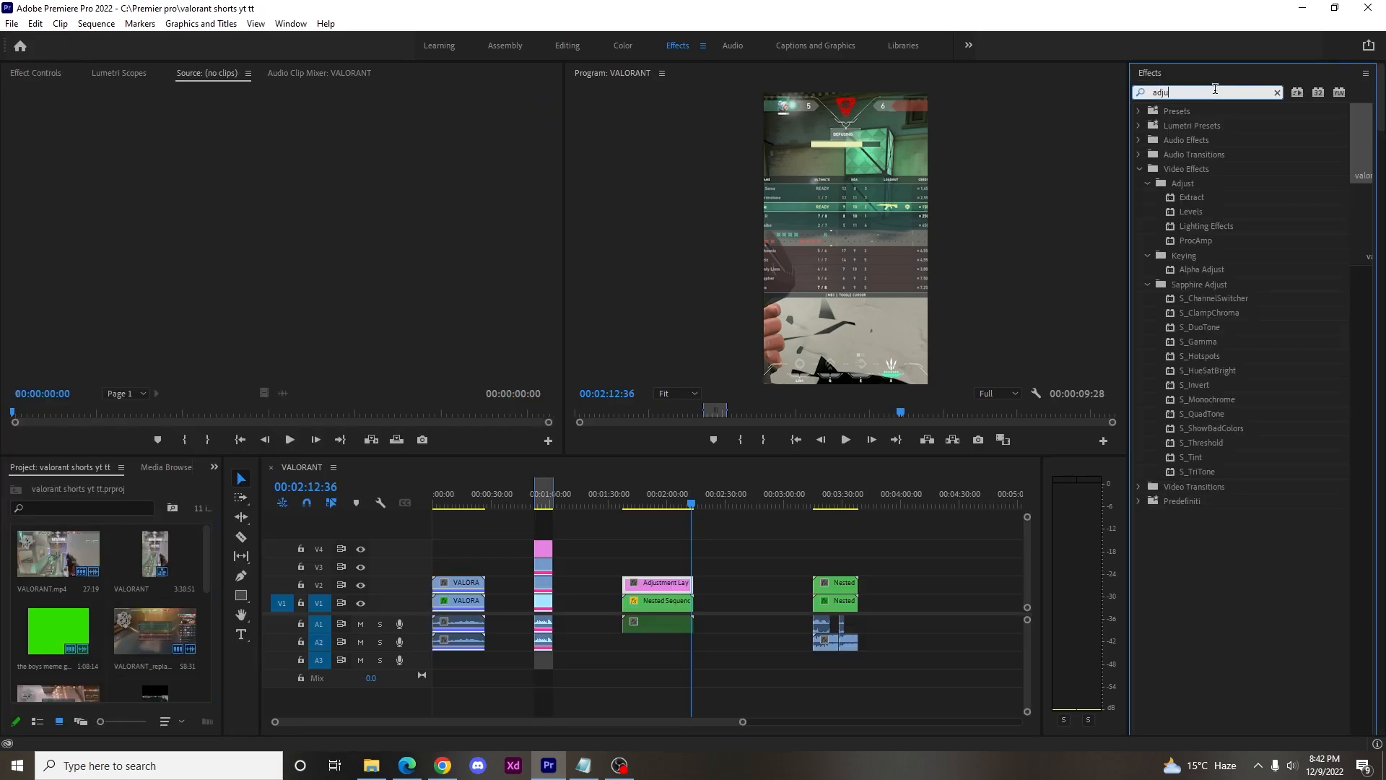
text(r)
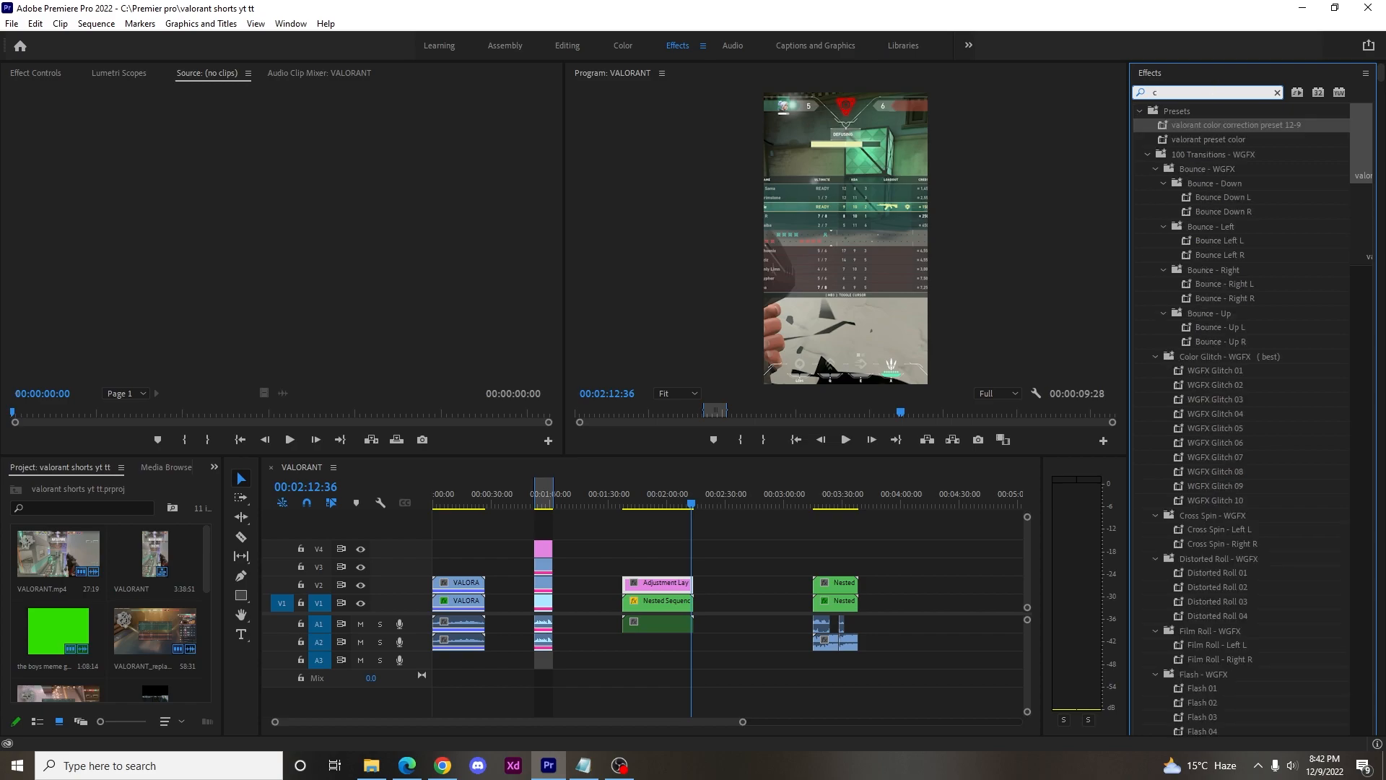
text(olor)
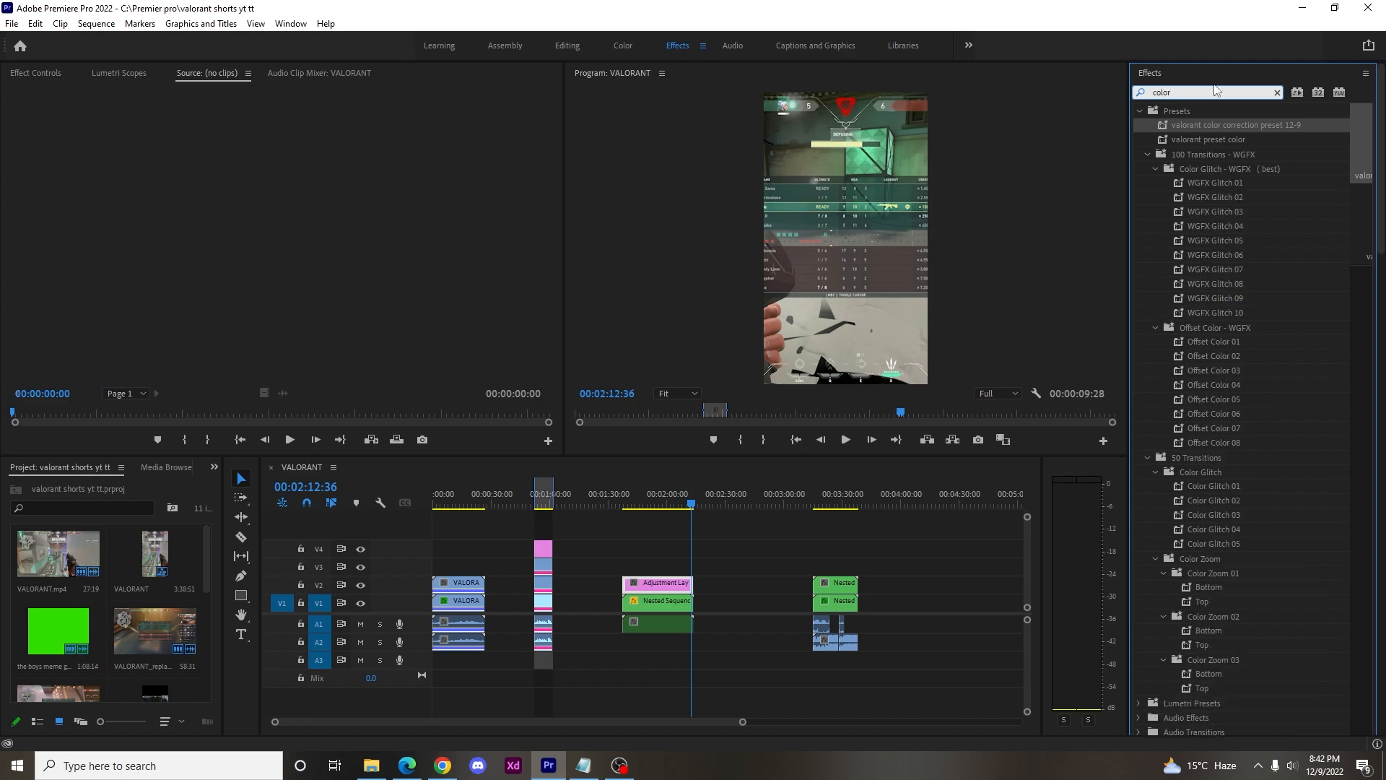
scroll(1276, 375, down, 3)
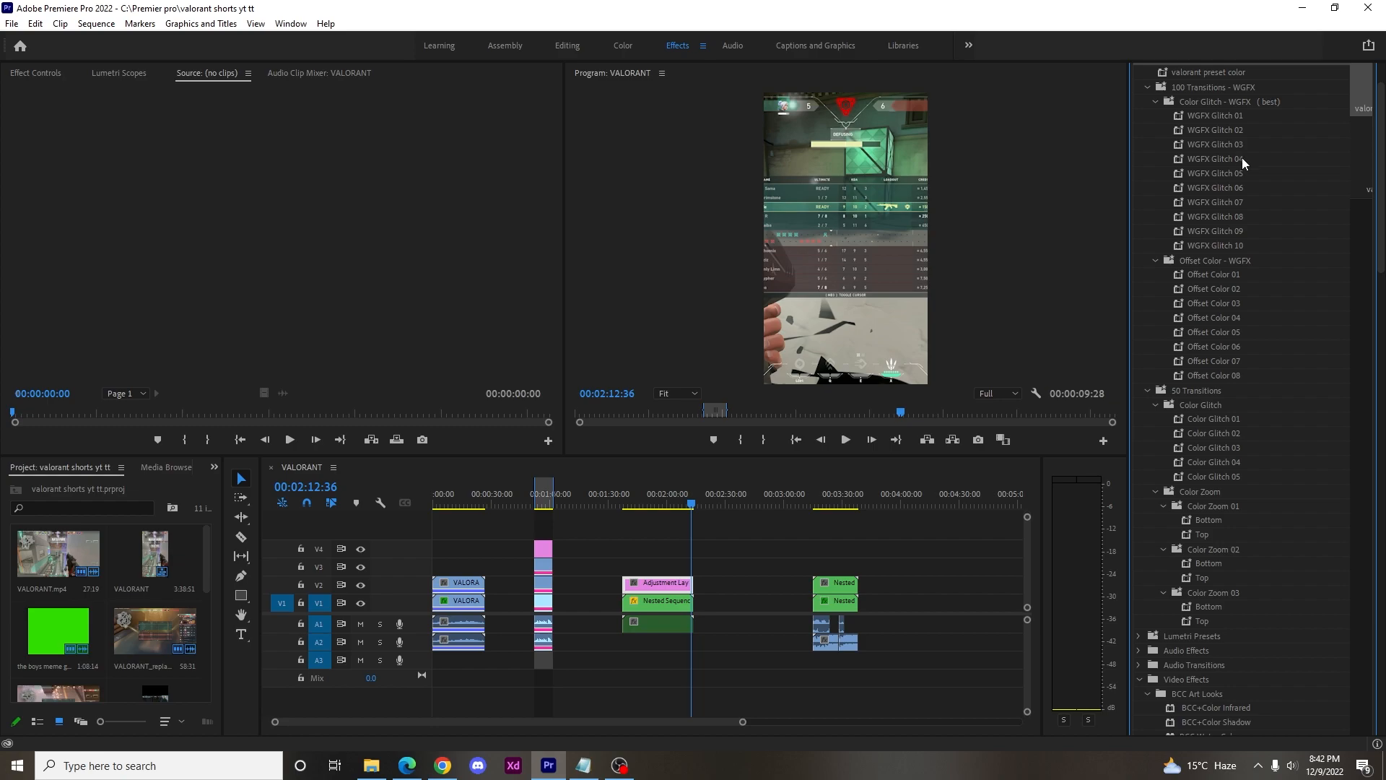
scroll(1271, 178, up, 3)
text(r)
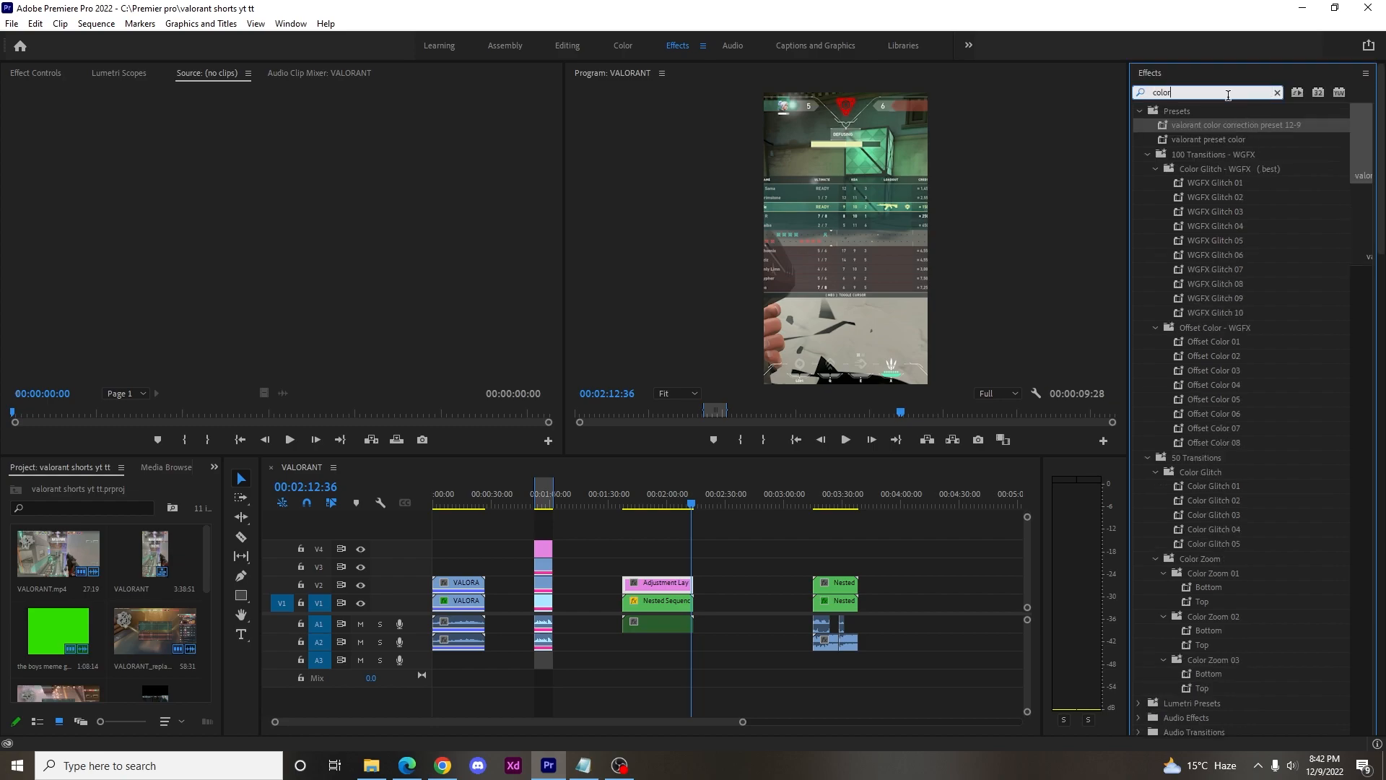
text(v)
Refine the effects search to "colori" and apply the Colorista V effect to the Adjustment Layer on V2.
key(BackSpace)
text(ri)
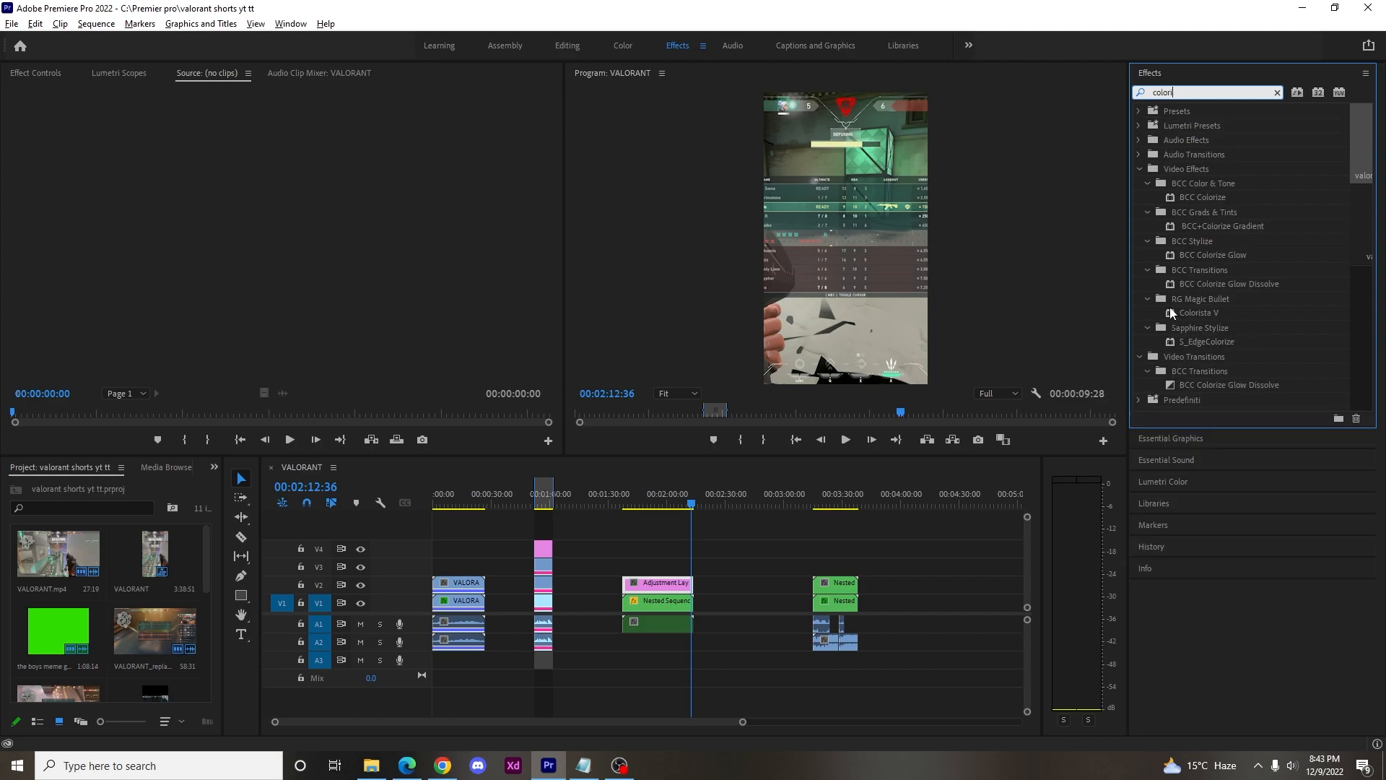
drag(1207, 314, 664, 585)
Move the playhead to 00:02:02:36 and bring up the Adjustment Layer's Colorista V color correction settings.
click(672, 504)
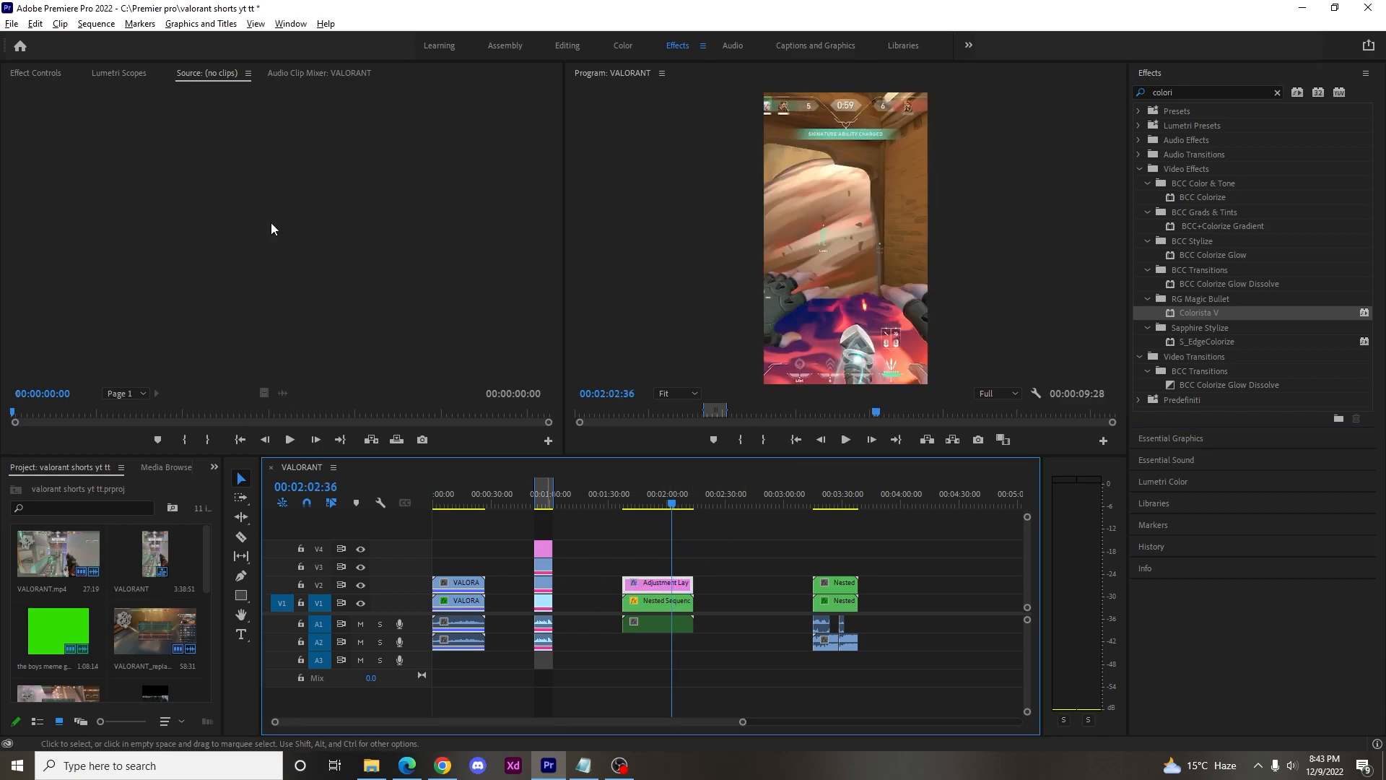
click(47, 75)
scroll(264, 289, down, 5)
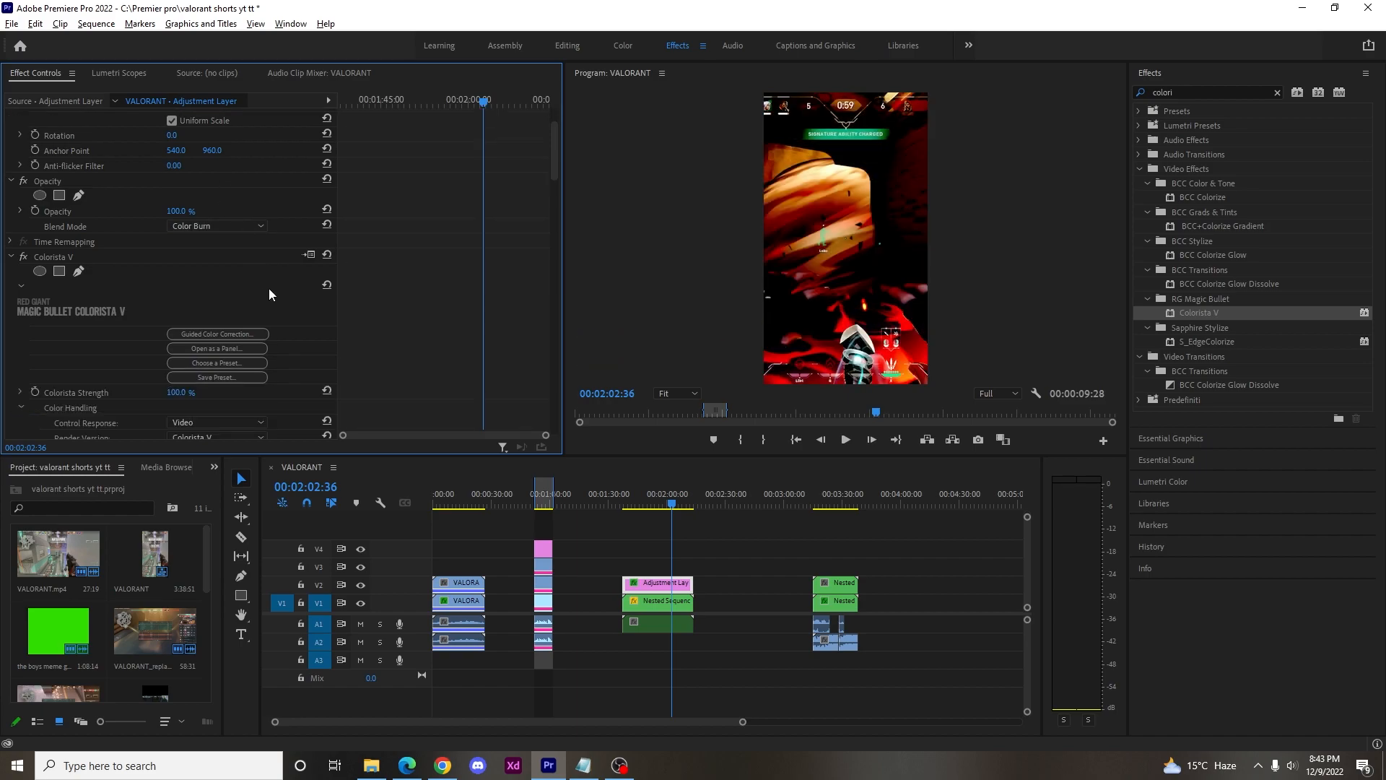
scroll(362, 306, down, 1)
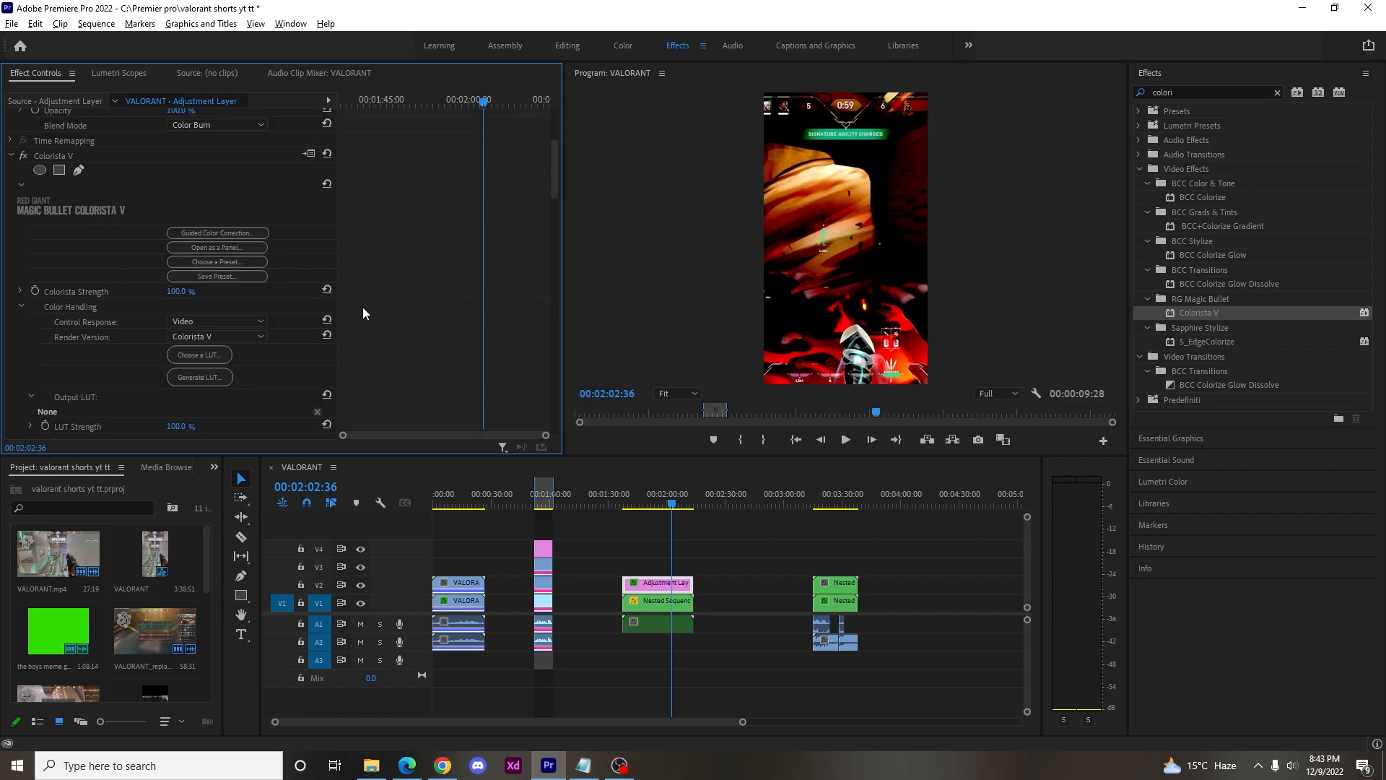
scroll(362, 306, down, 1)
scroll(363, 312, down, 6)
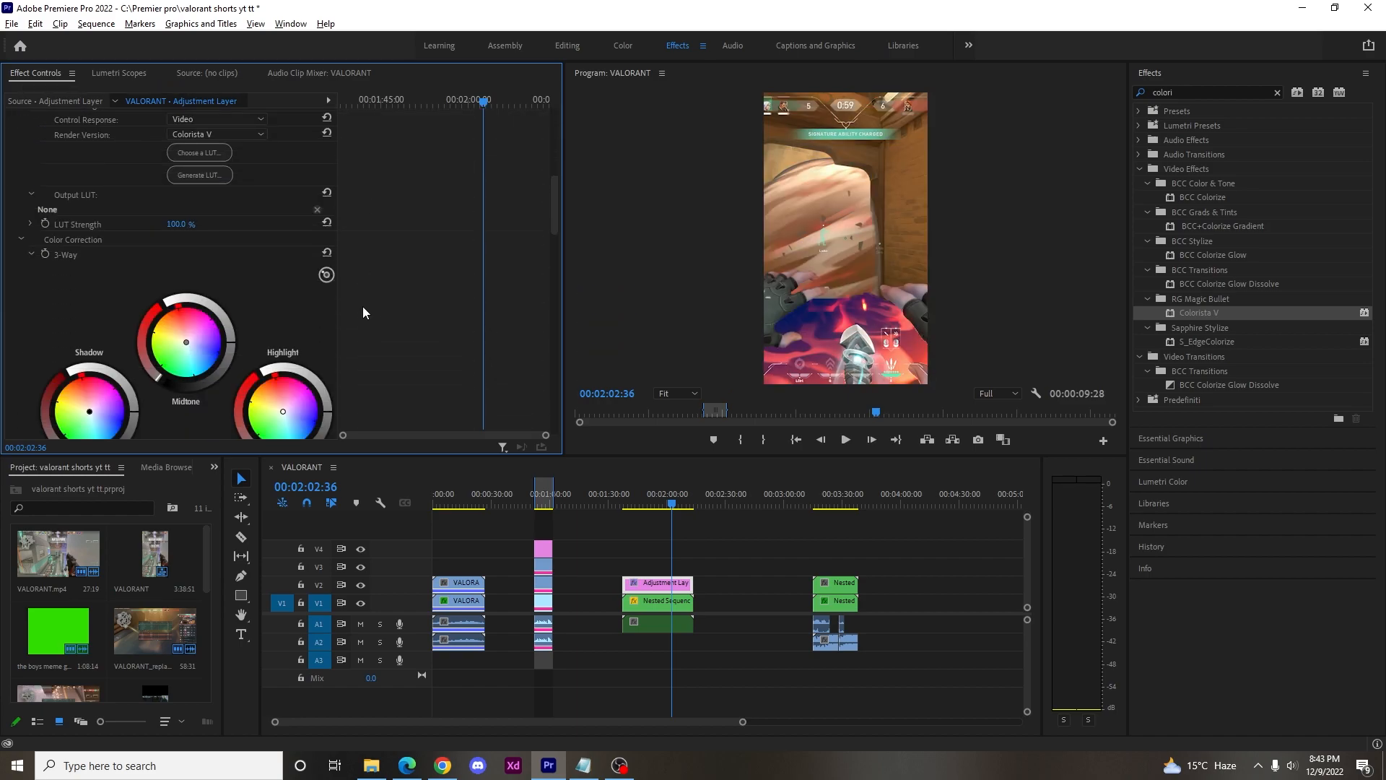
scroll(274, 347, down, 2)
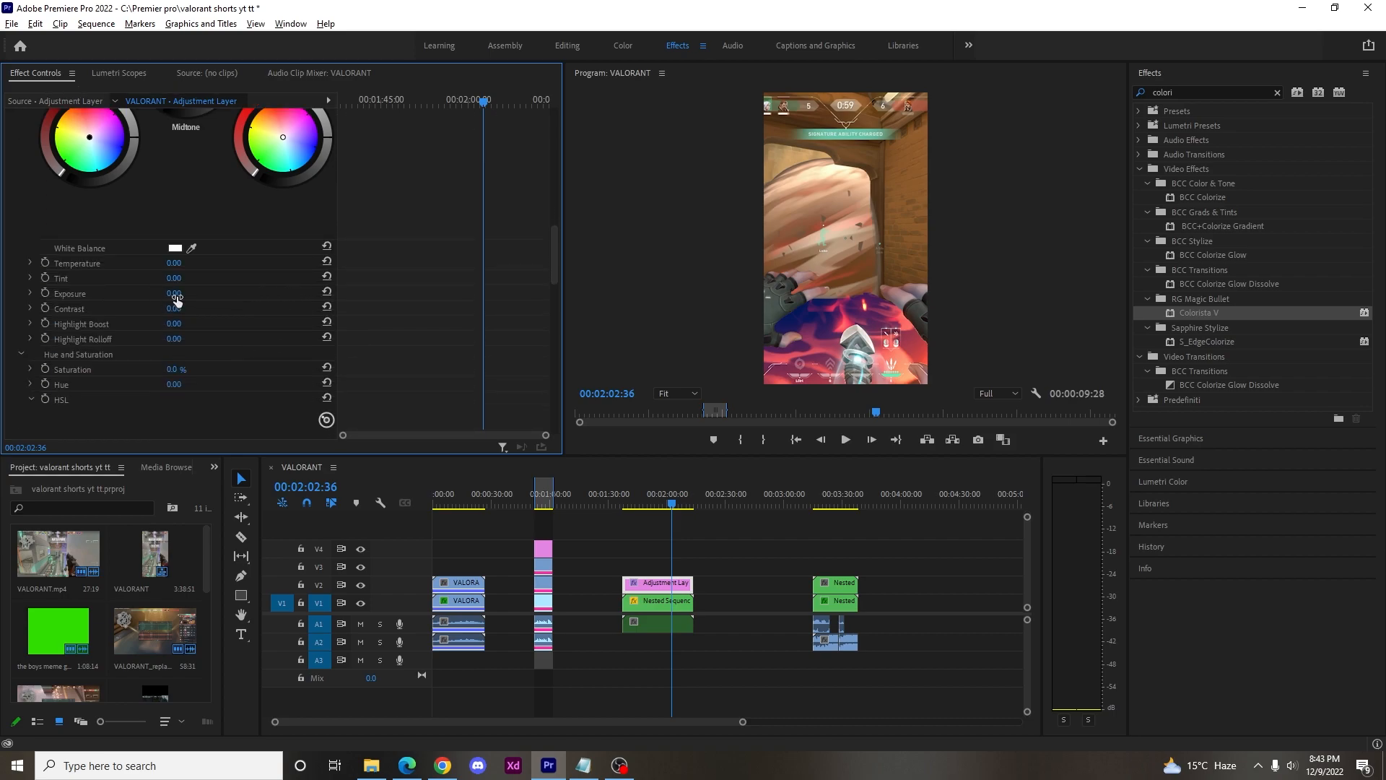
Try to set the Colorista V exposure to 0,35 and undo the change.
click(176, 295)
text(0,35)
key(Return)
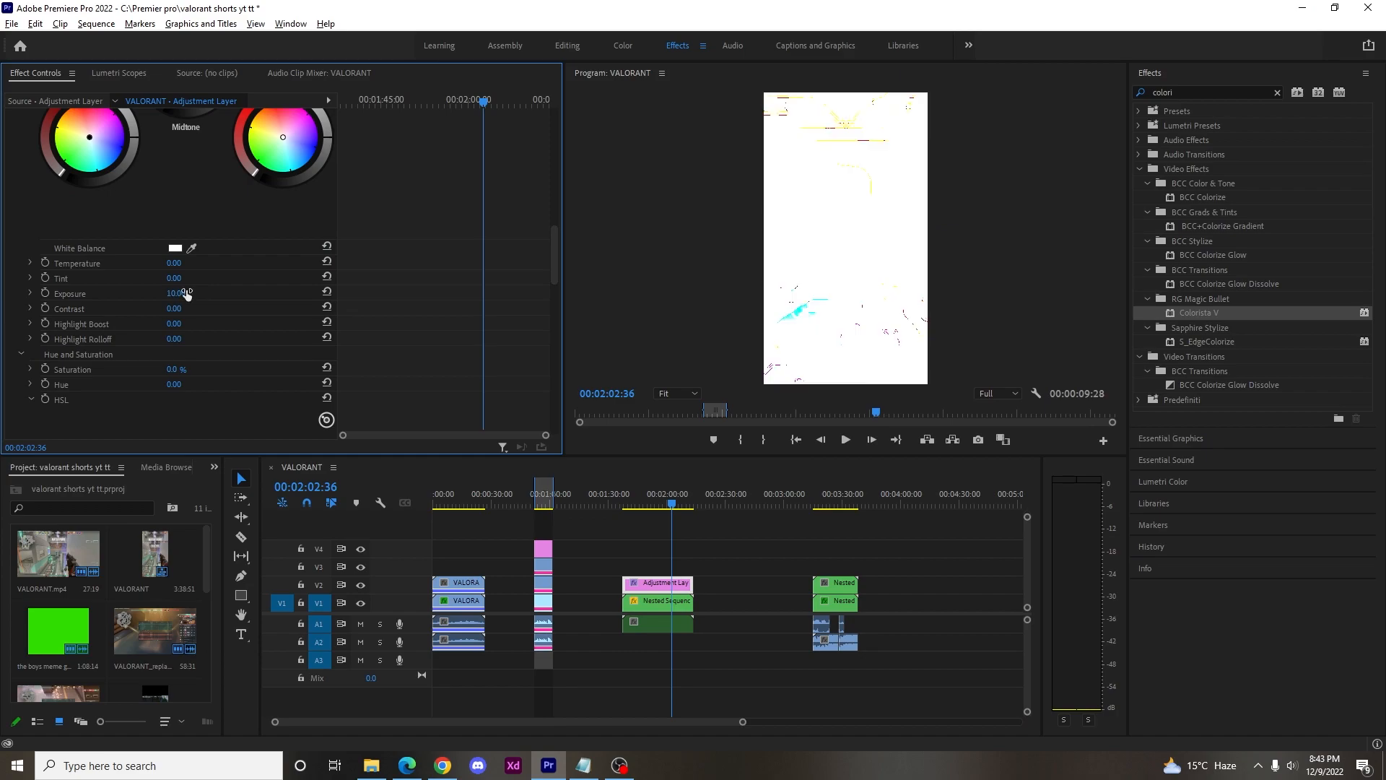
key(ctrl+z)
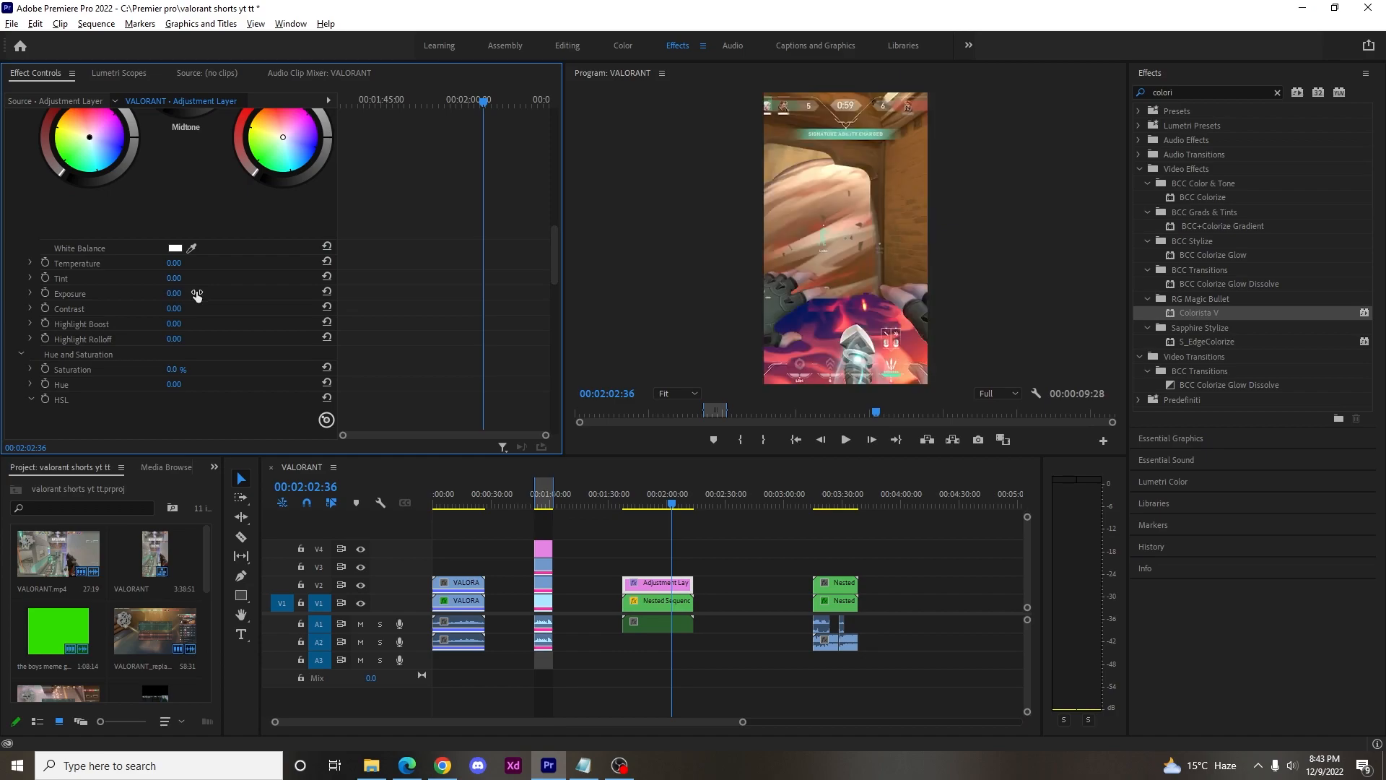
Set the Colorista V exposure to 0.45 and the saturation to 20% on the Adjustment Layer.
click(187, 290)
key(Return)
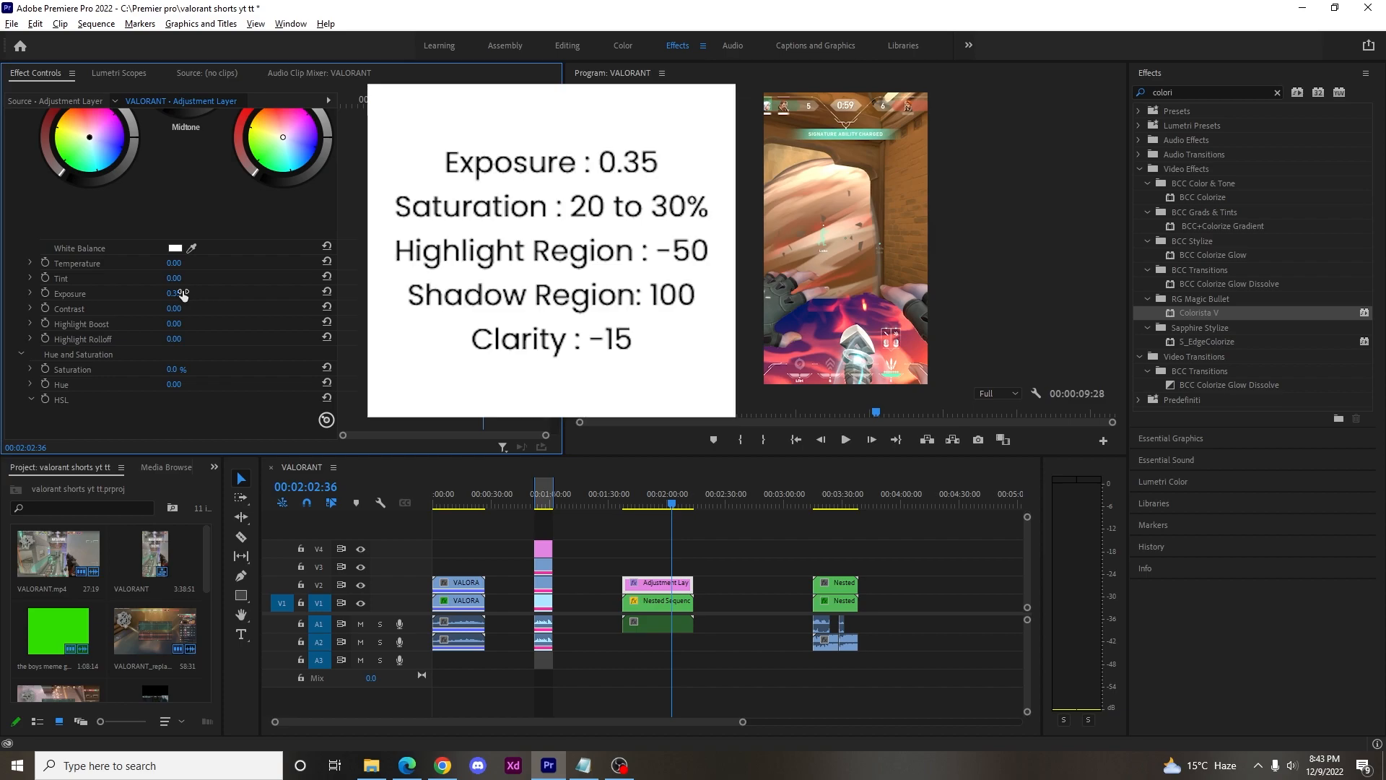
click(183, 293)
text(0.45)
key(Return)
click(185, 367)
text(20)
key(Return)
Set Highlight Regions to -40 in Colorista V's Structure and Lighting settings.
scroll(151, 383, down, 5)
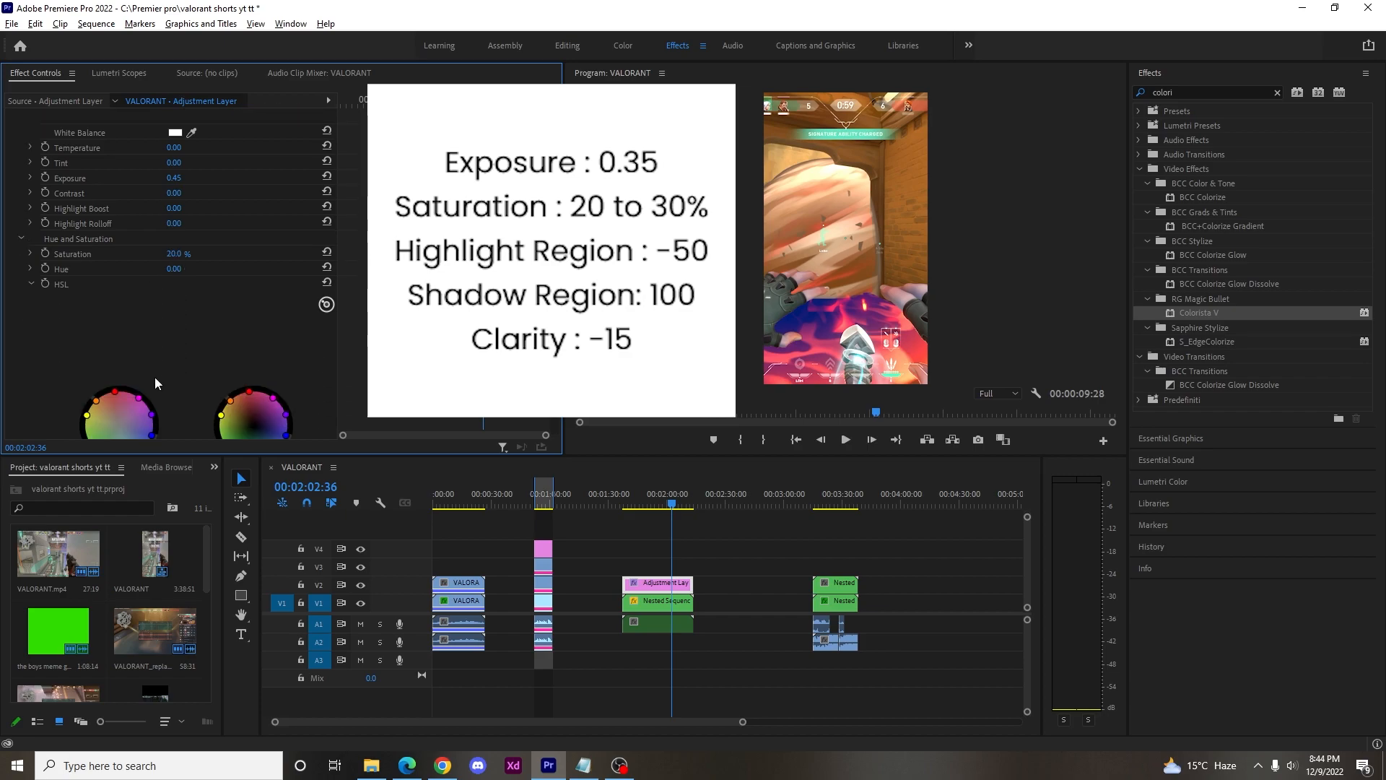
scroll(161, 366, down, 6)
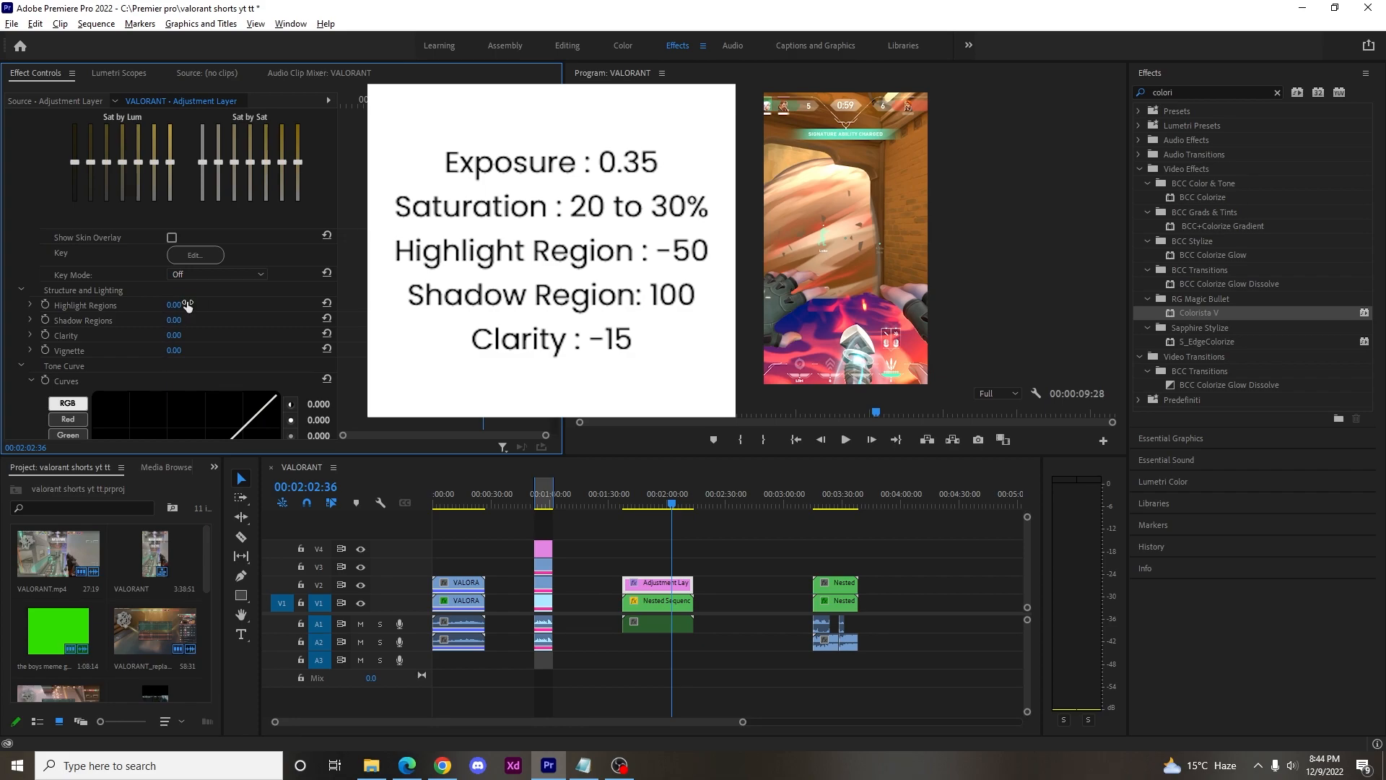
click(187, 306)
key(Return)
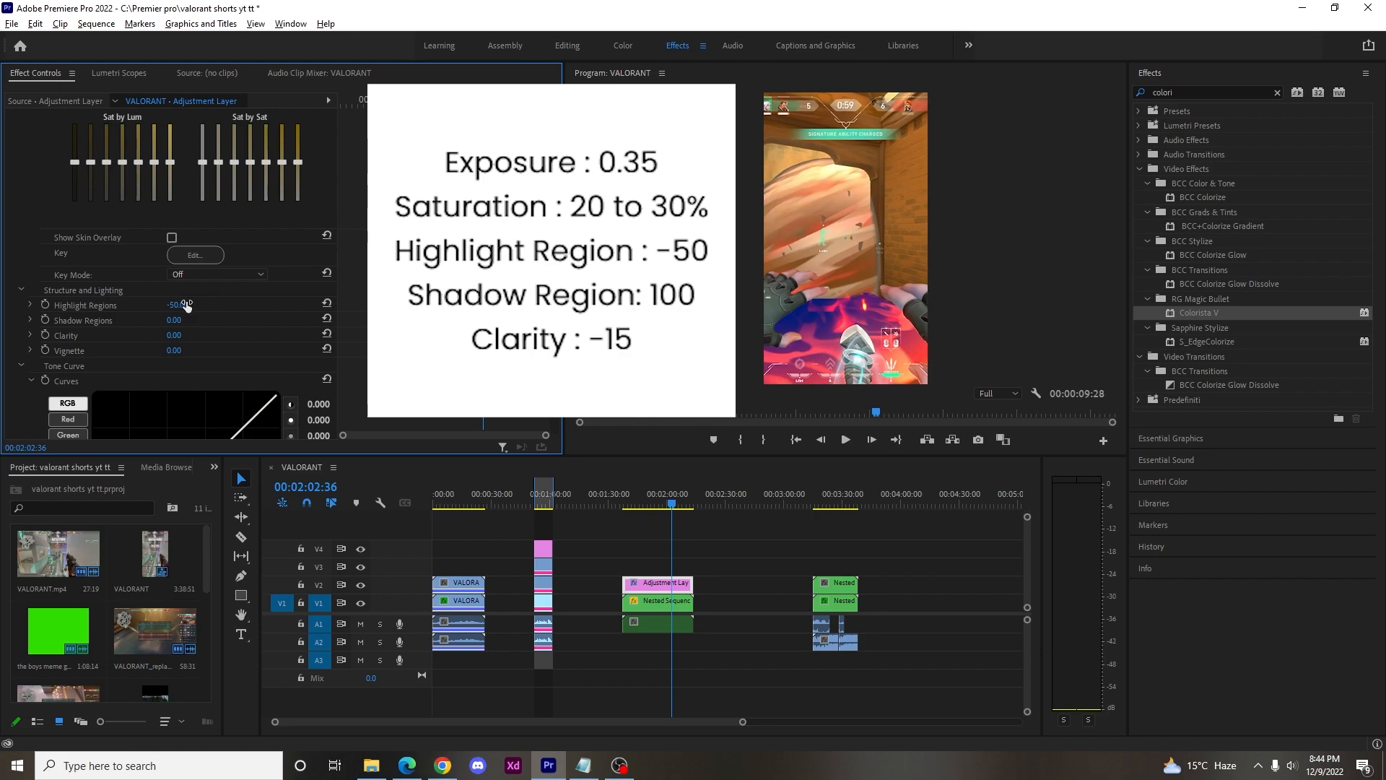
click(187, 304)
text(-40)
key(Return)
Set Shadow Regions to 100 and Clarity to -15 in Colorista V's Structure and Lighting settings.
click(182, 325)
text(100)
key(Return)
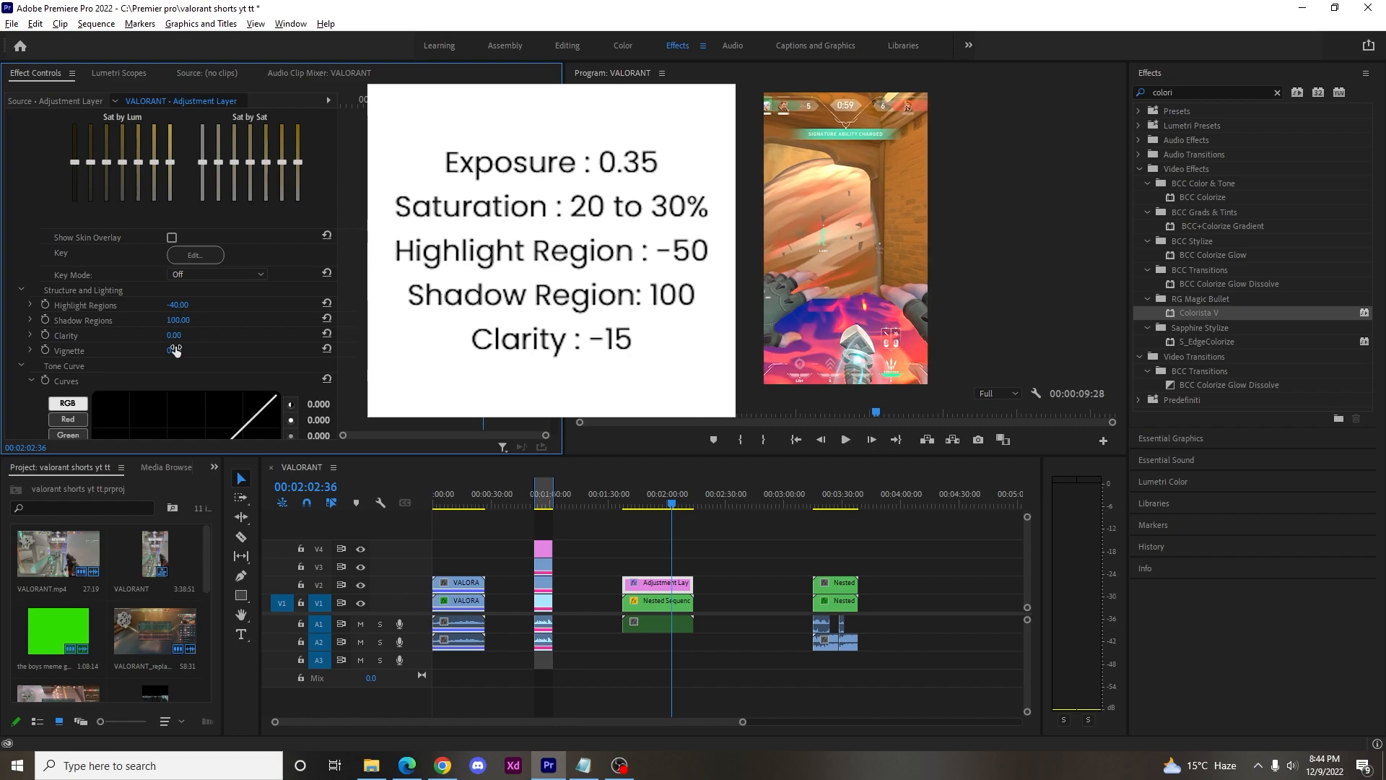
click(186, 332)
text(-15)
key(Return)
Play back the graded nested sequence from its start and save the project.
drag(675, 504, 625, 510)
key(space)
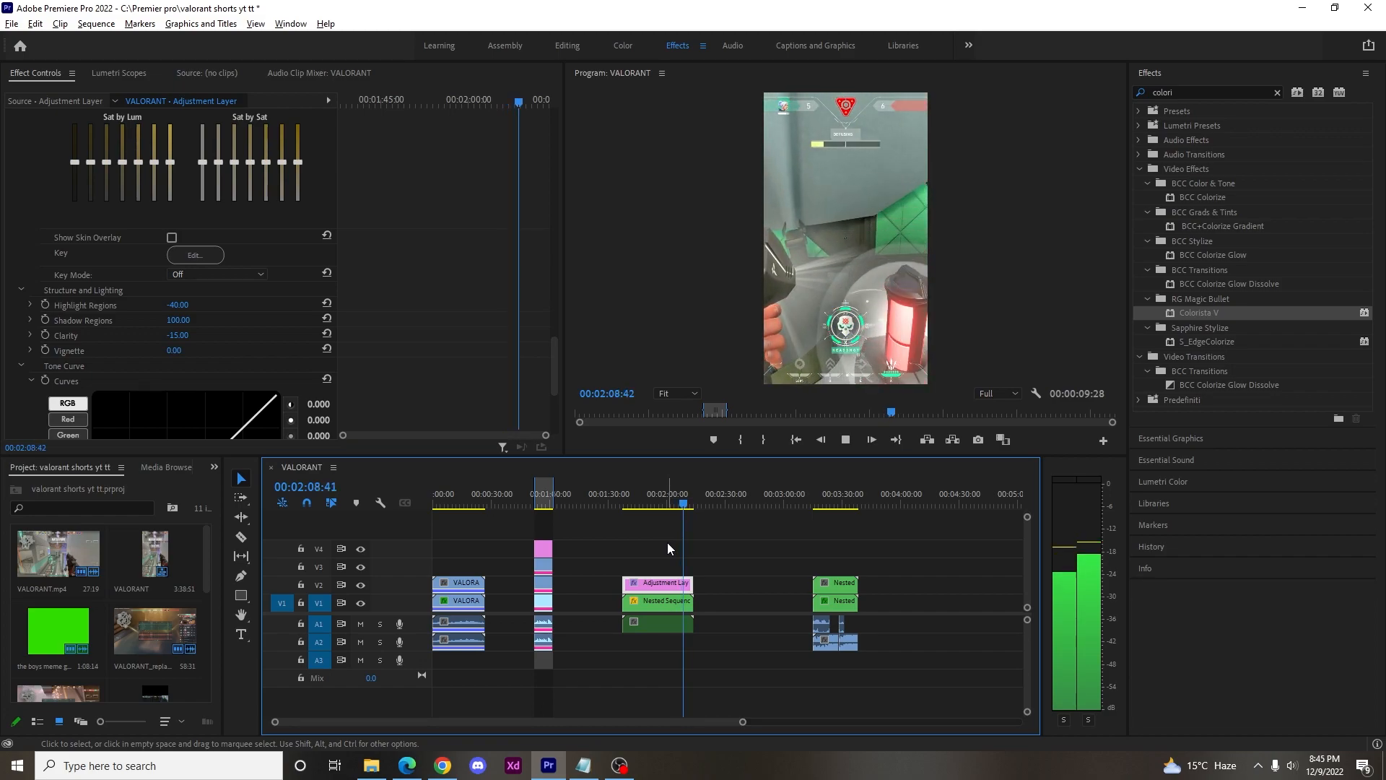
key(ctrl+s)
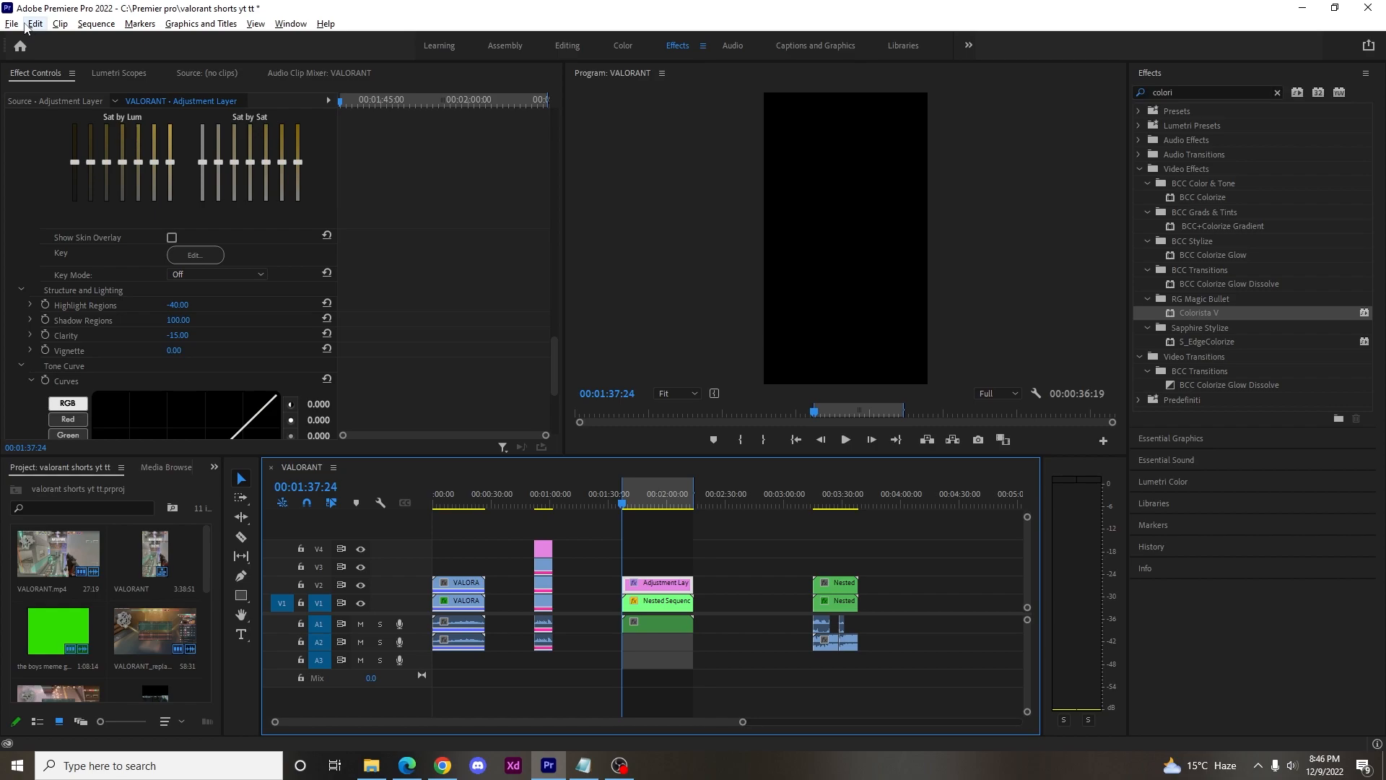
Export the marked in/out range as H.264 video named VALORANT_3.mp4 with the Match Source - High bitrate preset.
click(11, 24)
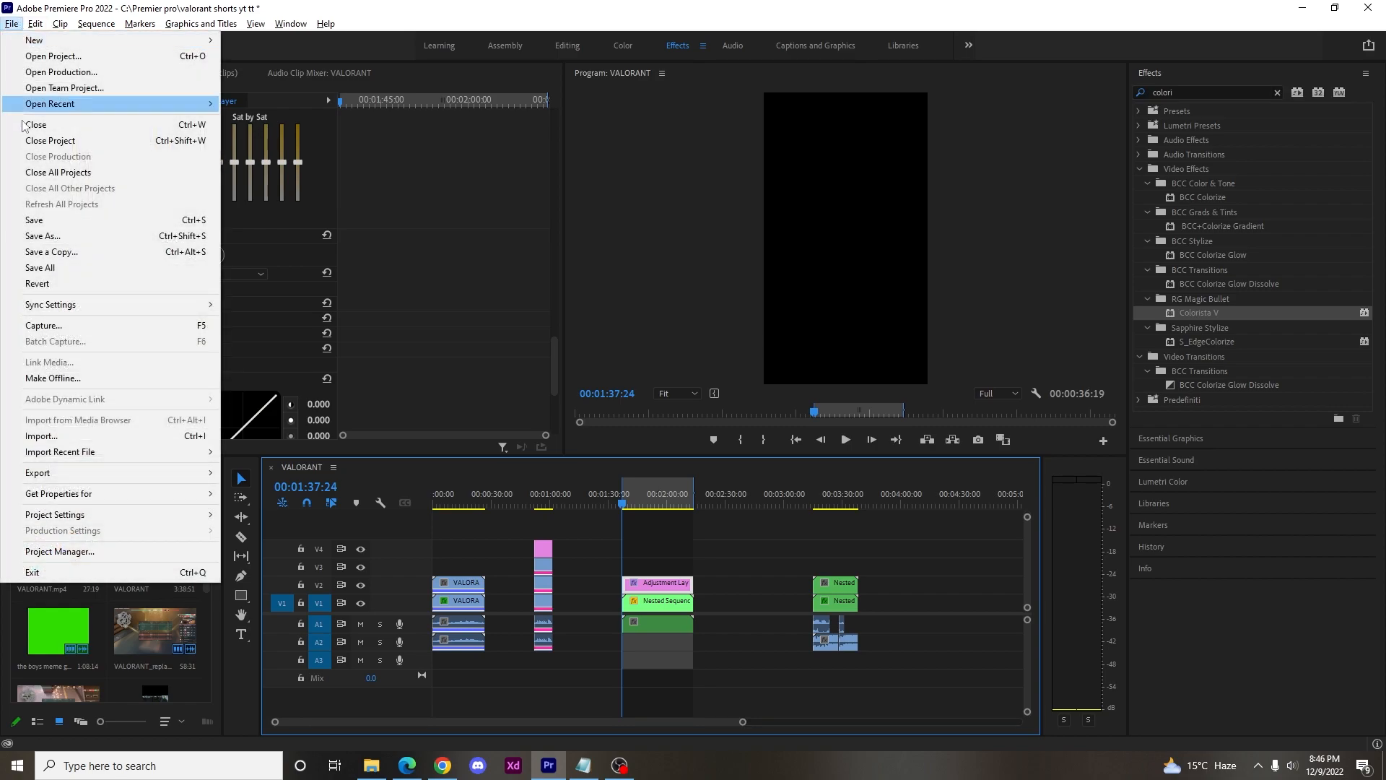
mouse_move(204, 475)
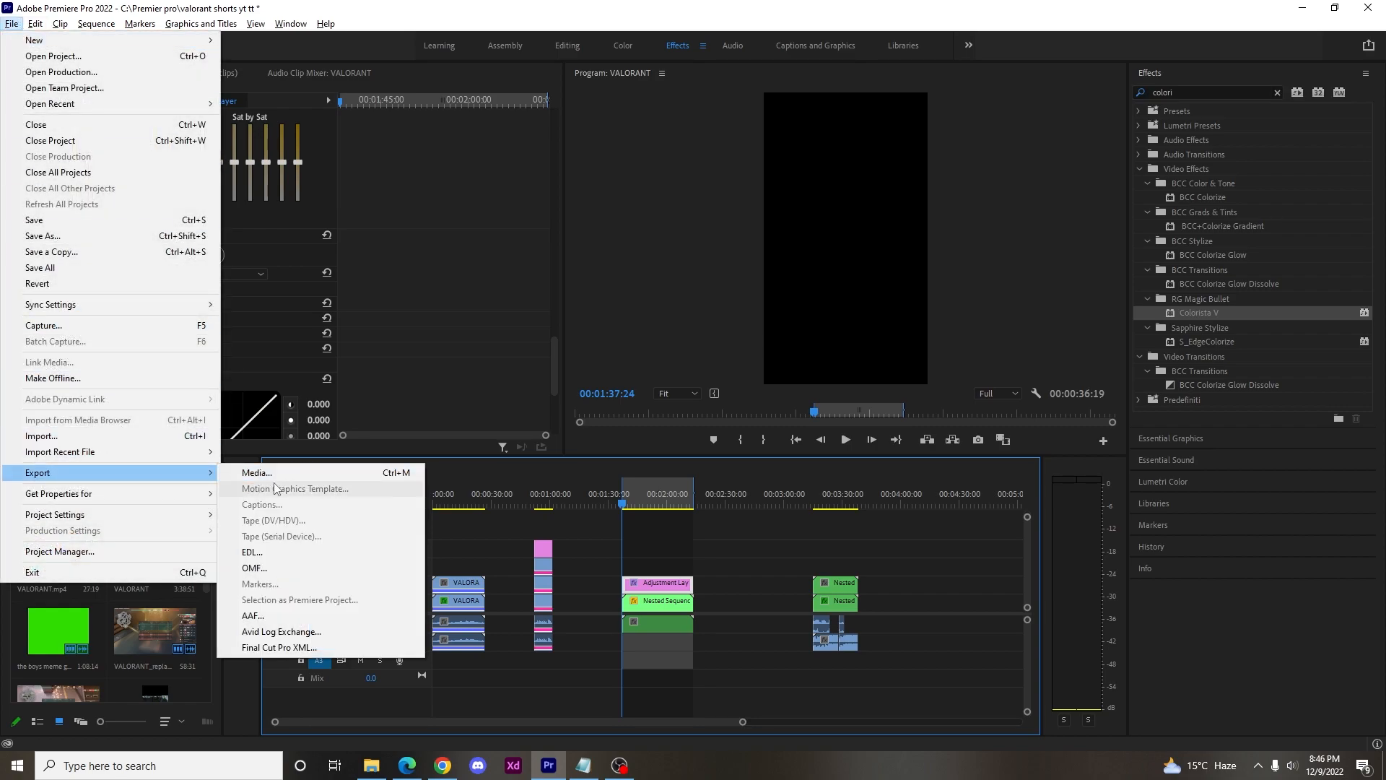
click(315, 473)
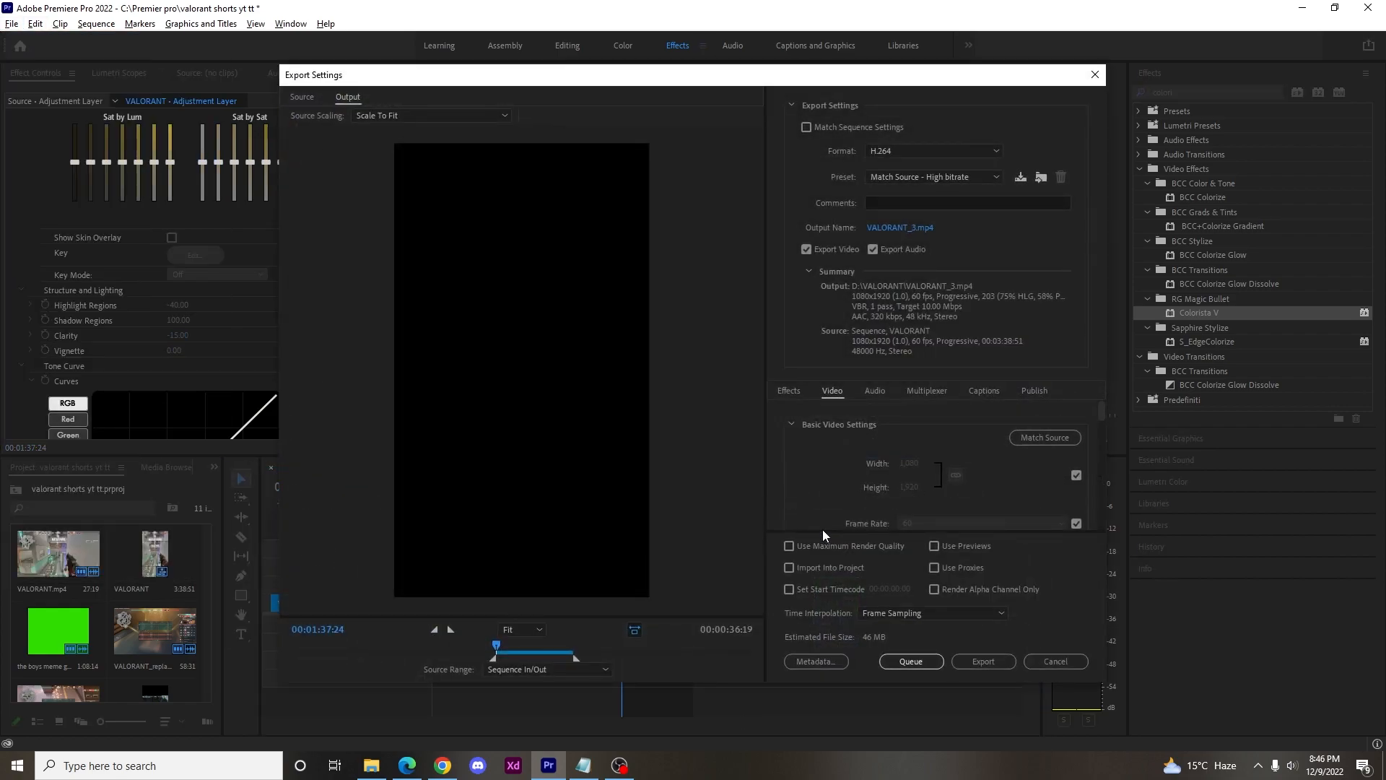
click(1003, 660)
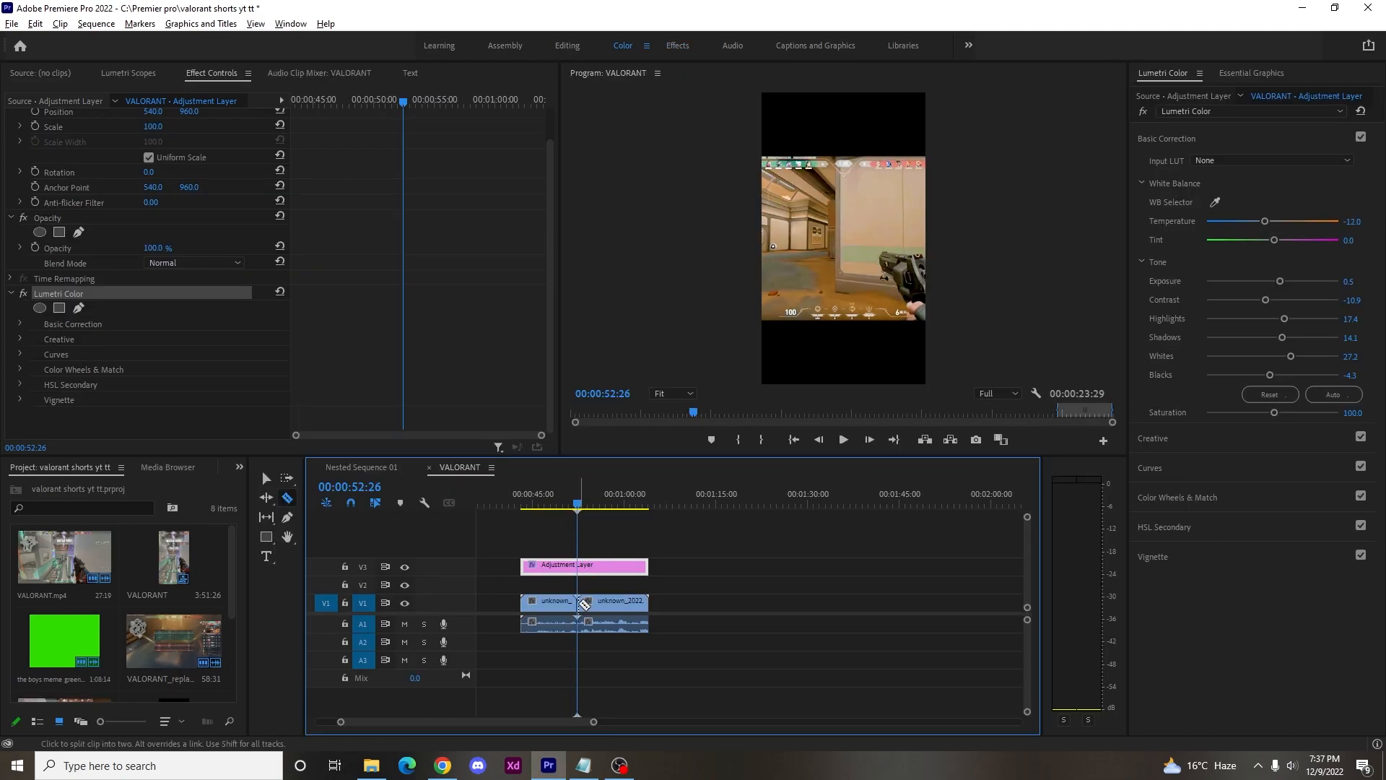
Duplicate the unknown_2022 gameplay clip from V1 onto V2, aligned directly above the original.
click(571, 510)
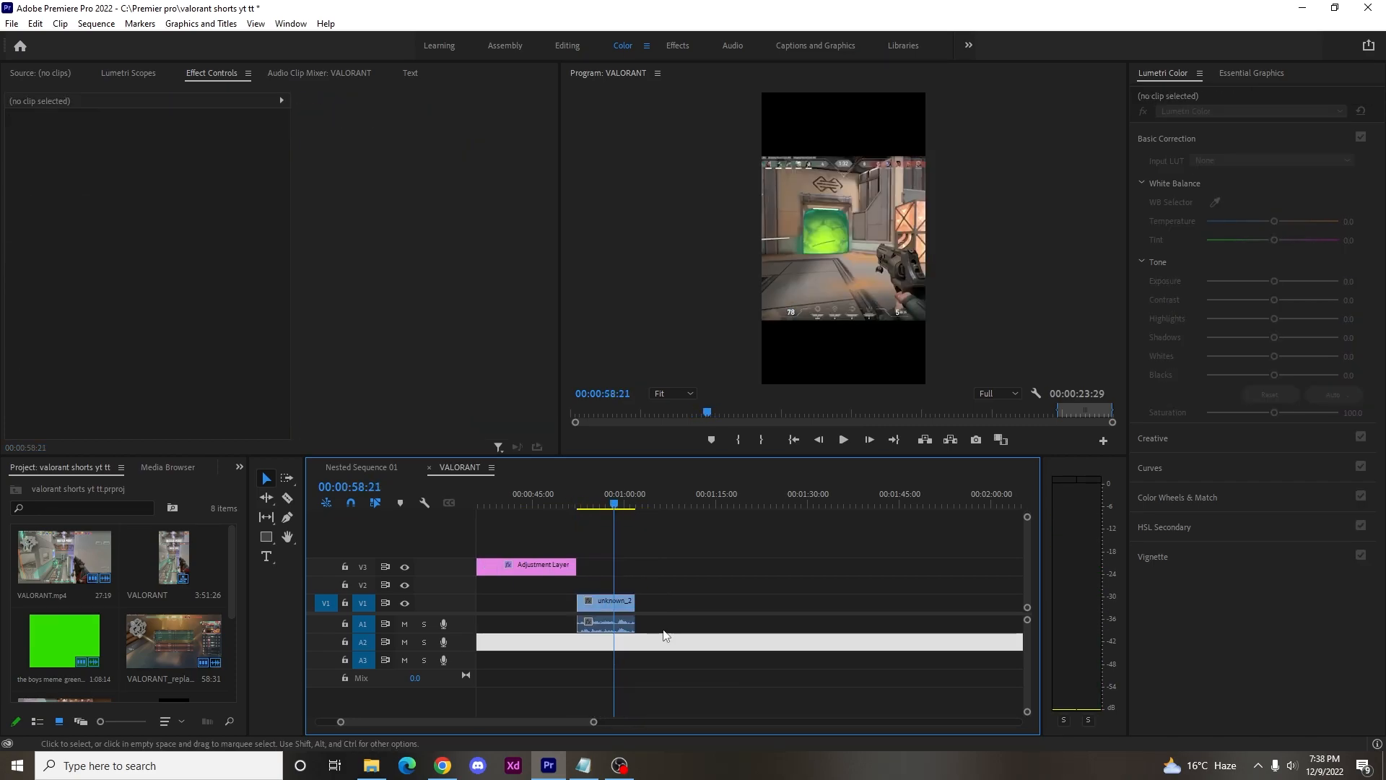
drag(626, 610, 607, 586)
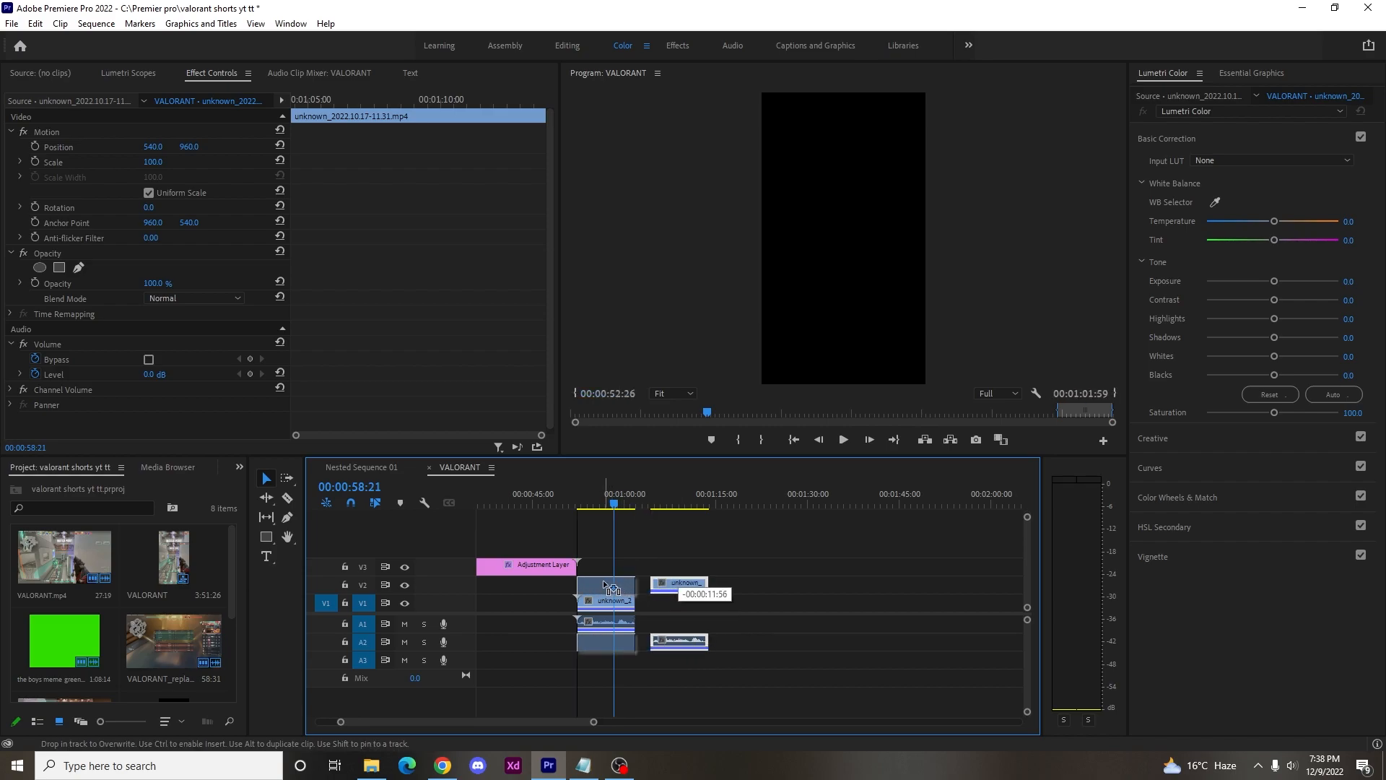
drag(607, 585, 606, 586)
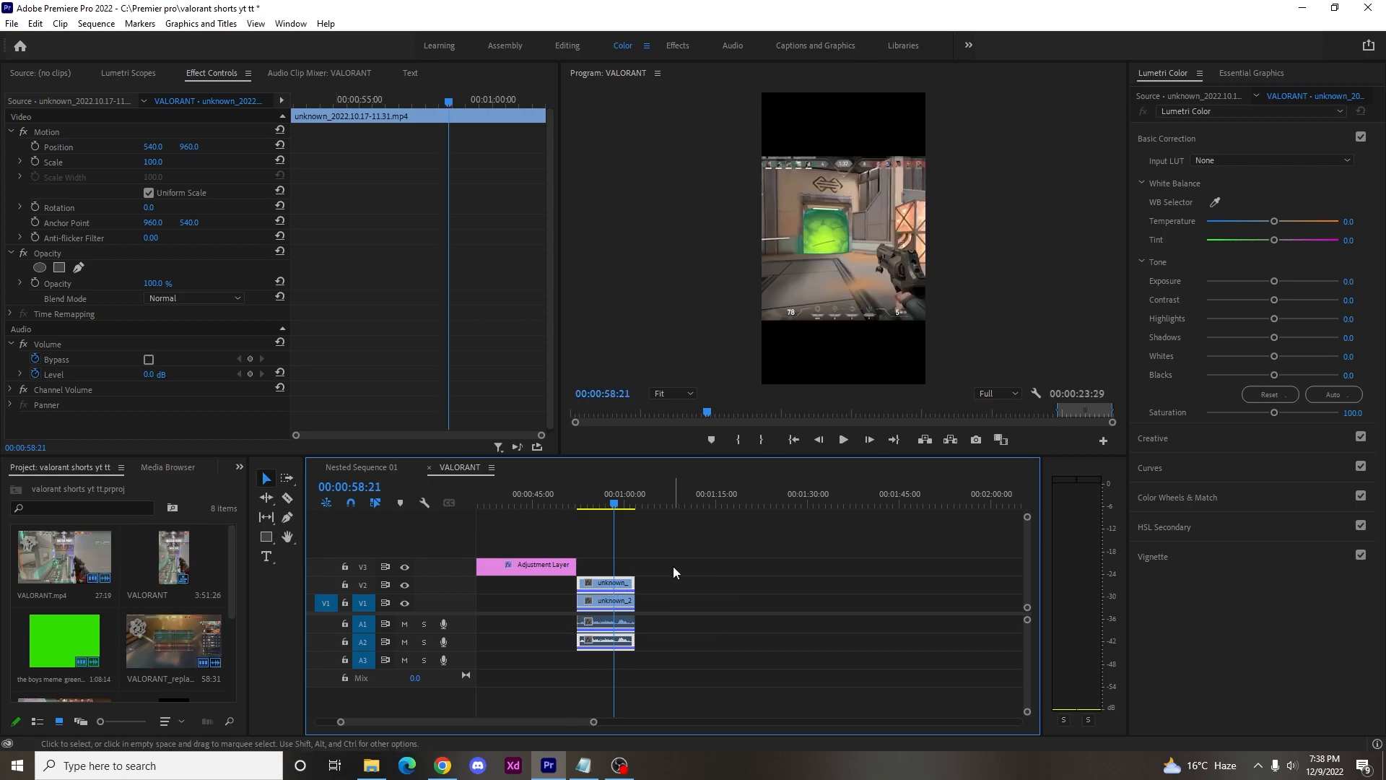
Place another copy of the V2 gameplay clip farther along the same track, starting at about 00:01:19.
click(624, 609)
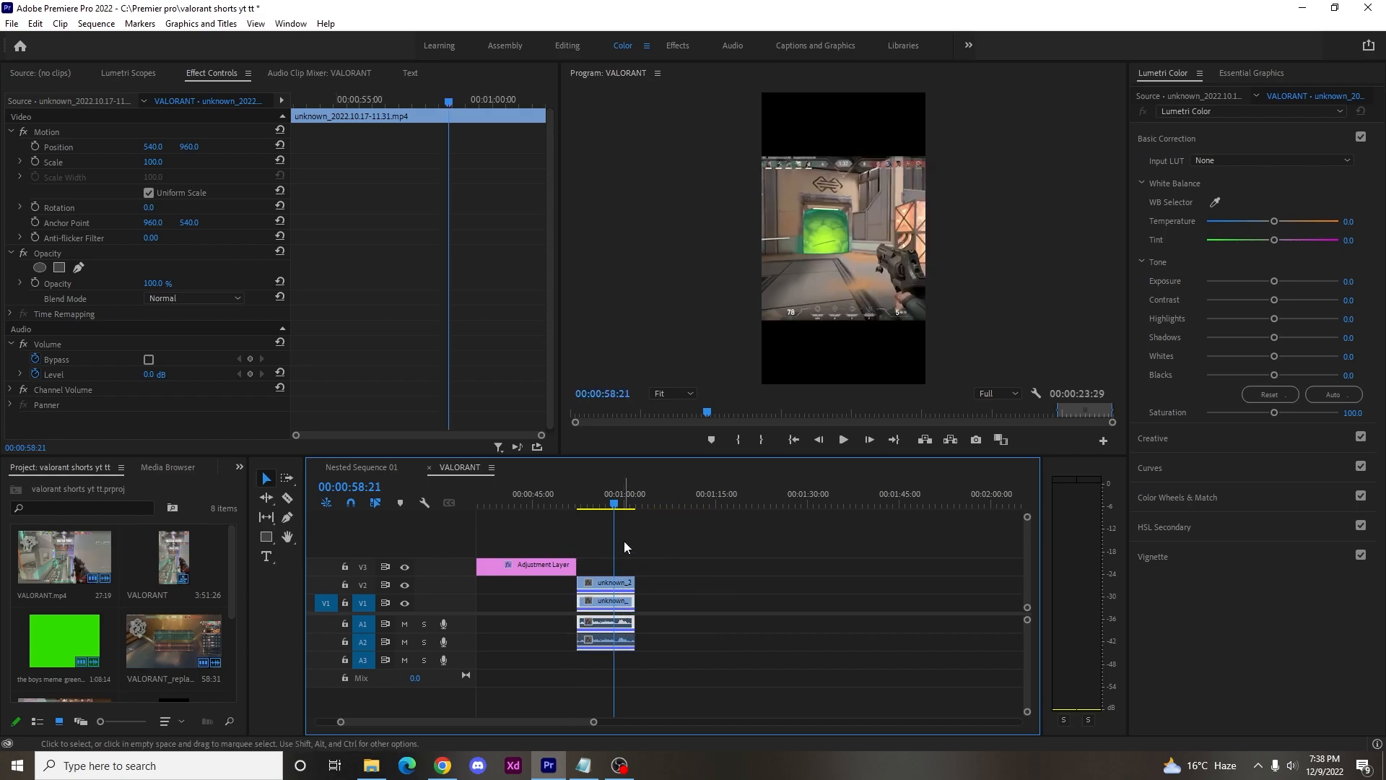
mouse_move(612, 506)
mouse_down()
mouse_move(590, 506)
mouse_move(606, 506)
mouse_up()
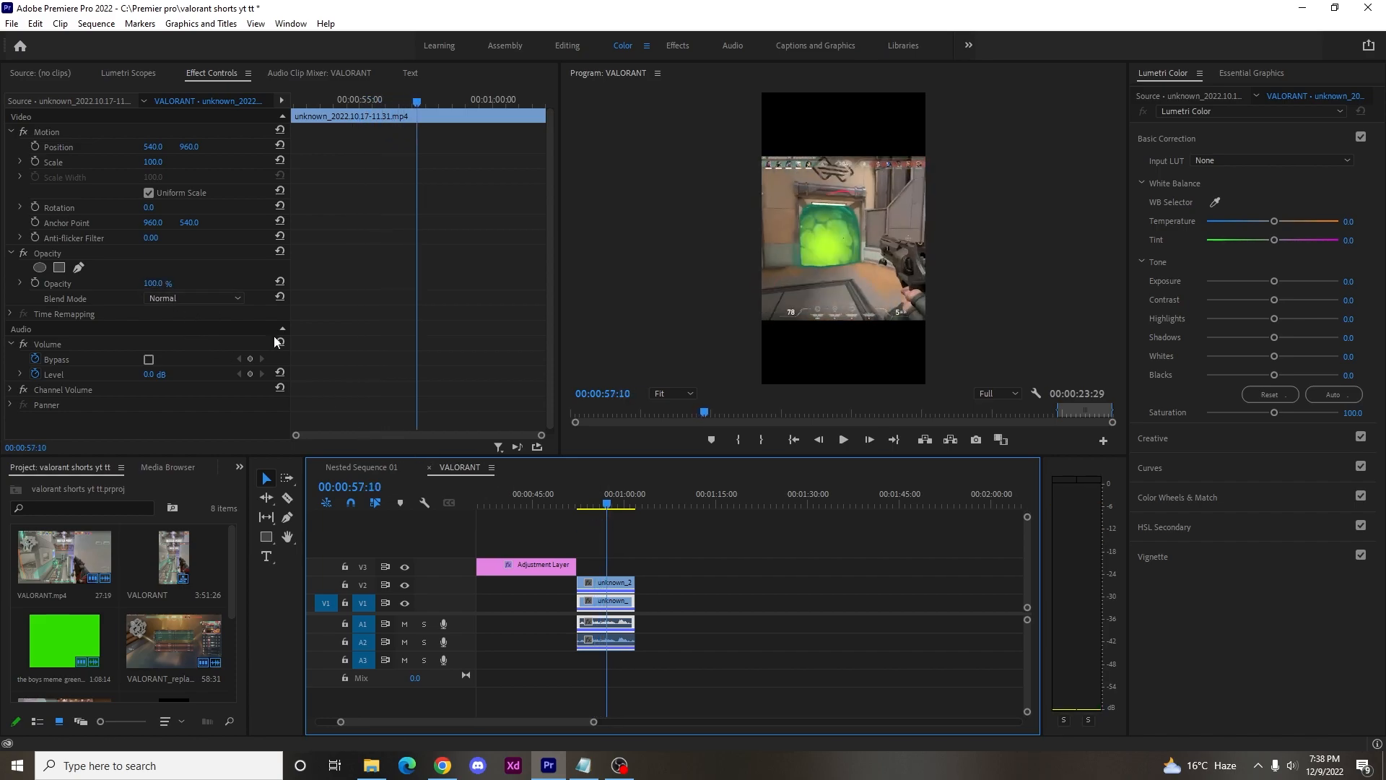
alt+drag(622, 586, 788, 588)
Enlarge the gameplay clip on V1 by increasing its scale.
click(614, 601)
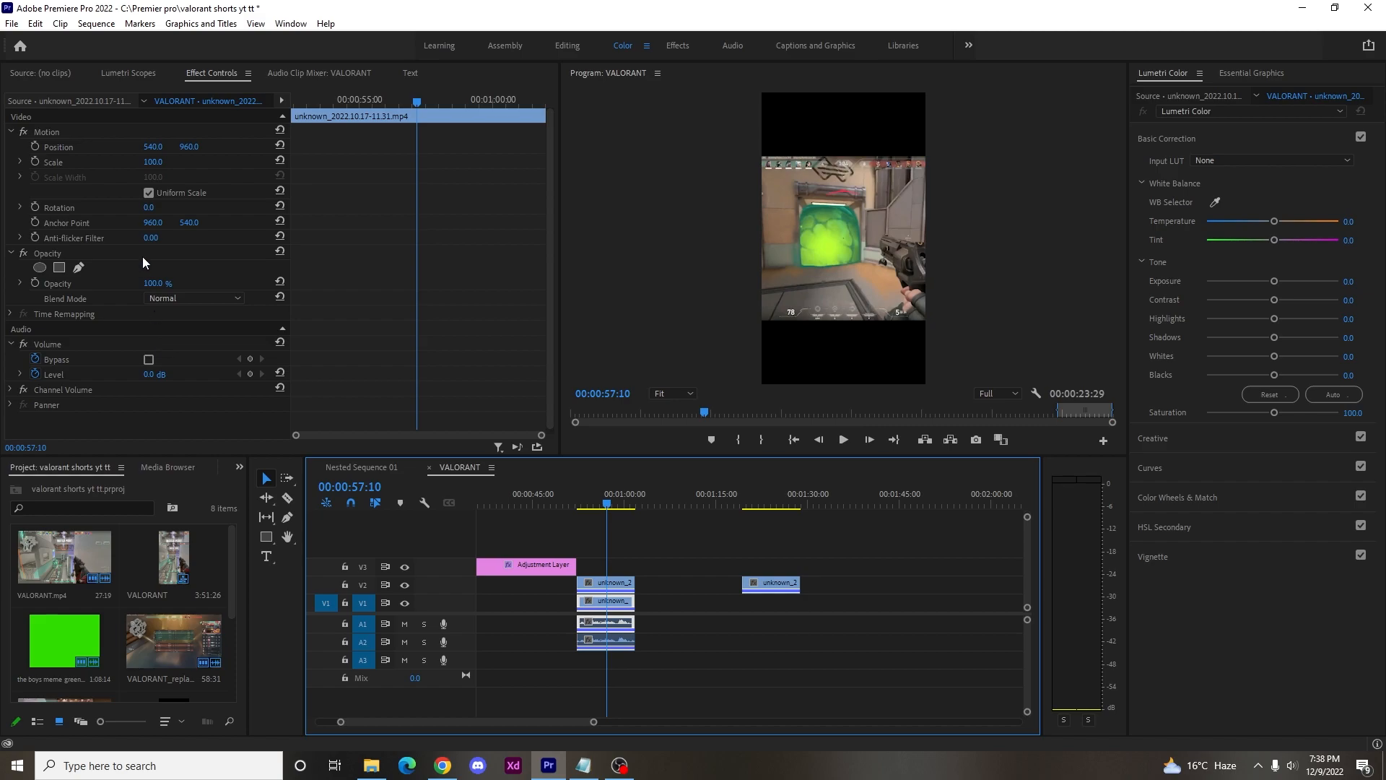
click(153, 162)
key(Return)
drag(153, 162, 229, 162)
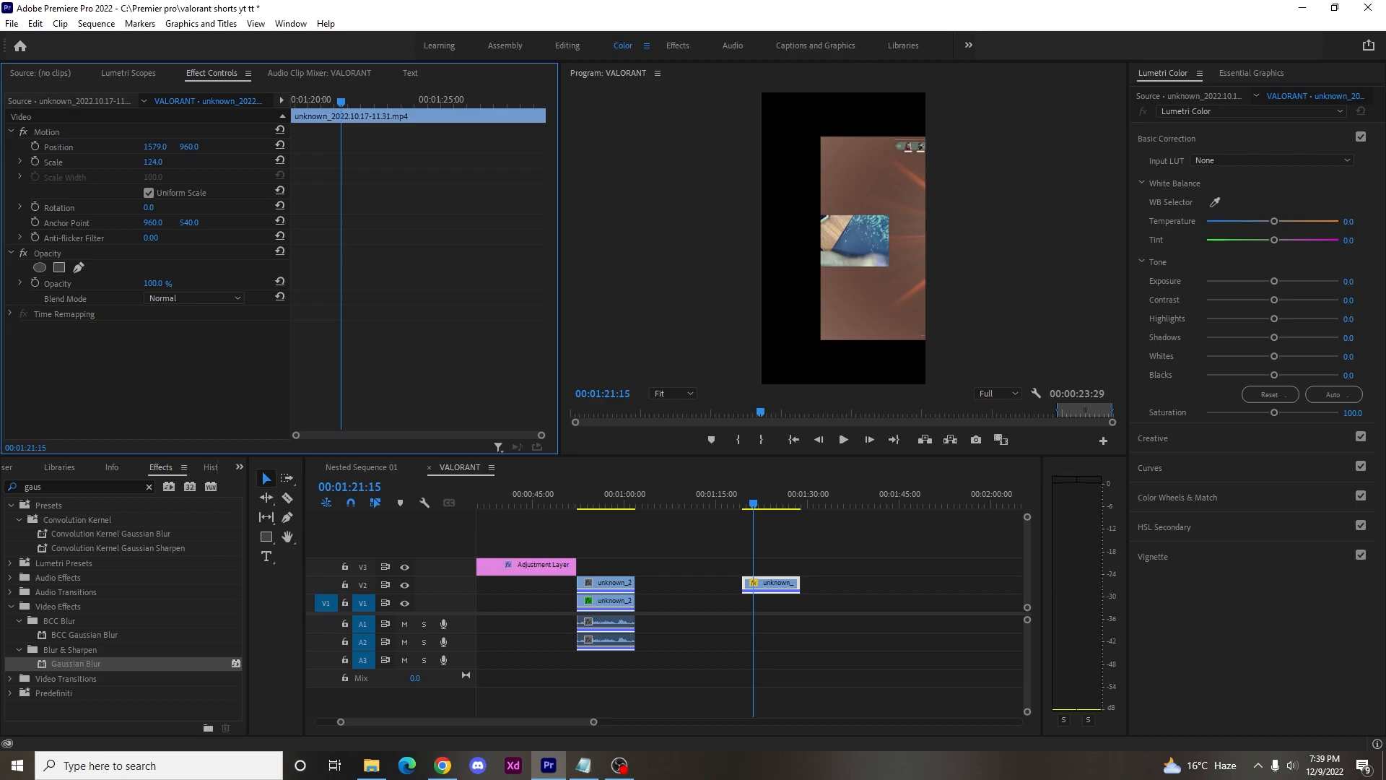
Set the isolated V2 clip copy to scale 207 and position 2191, 960, and draw a rectangular opacity mask around the webcam picture.
drag(153, 161, 596, 146)
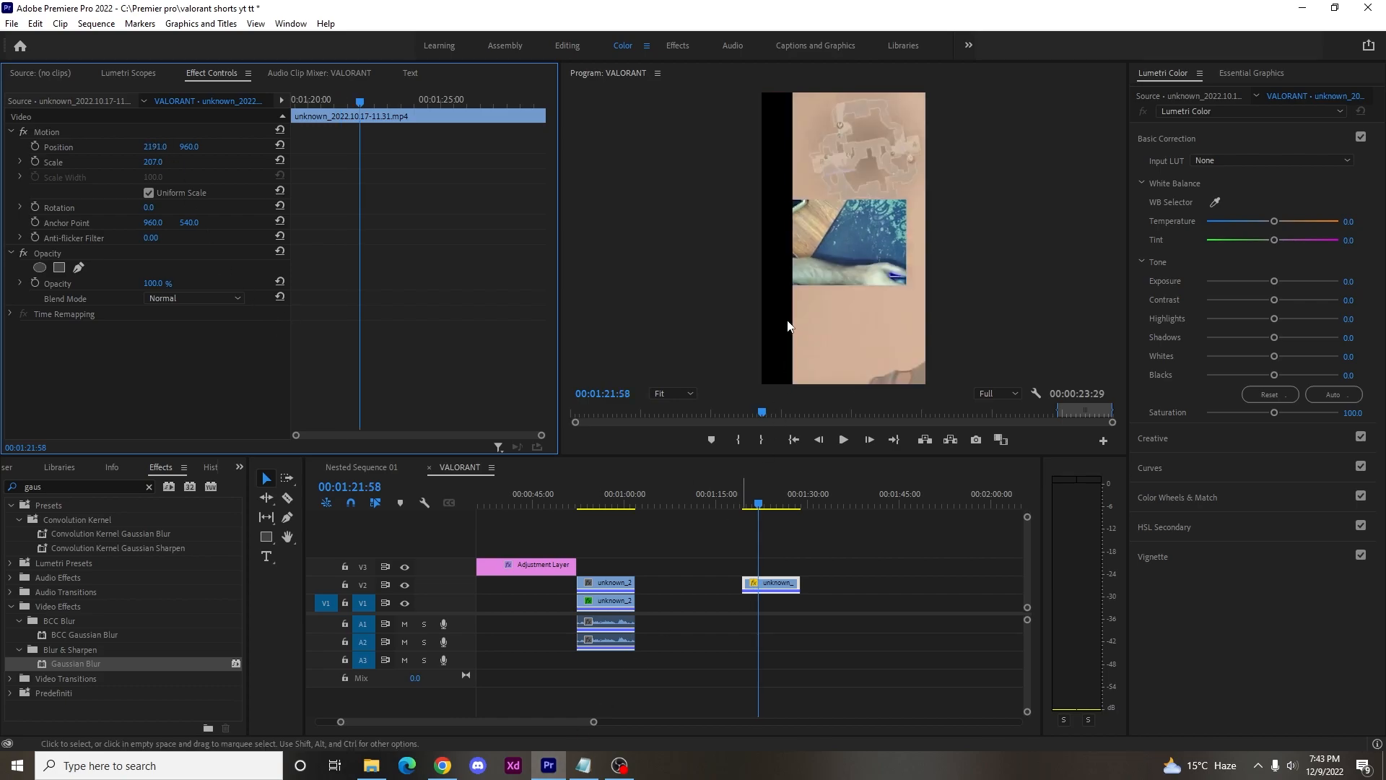
click(78, 268)
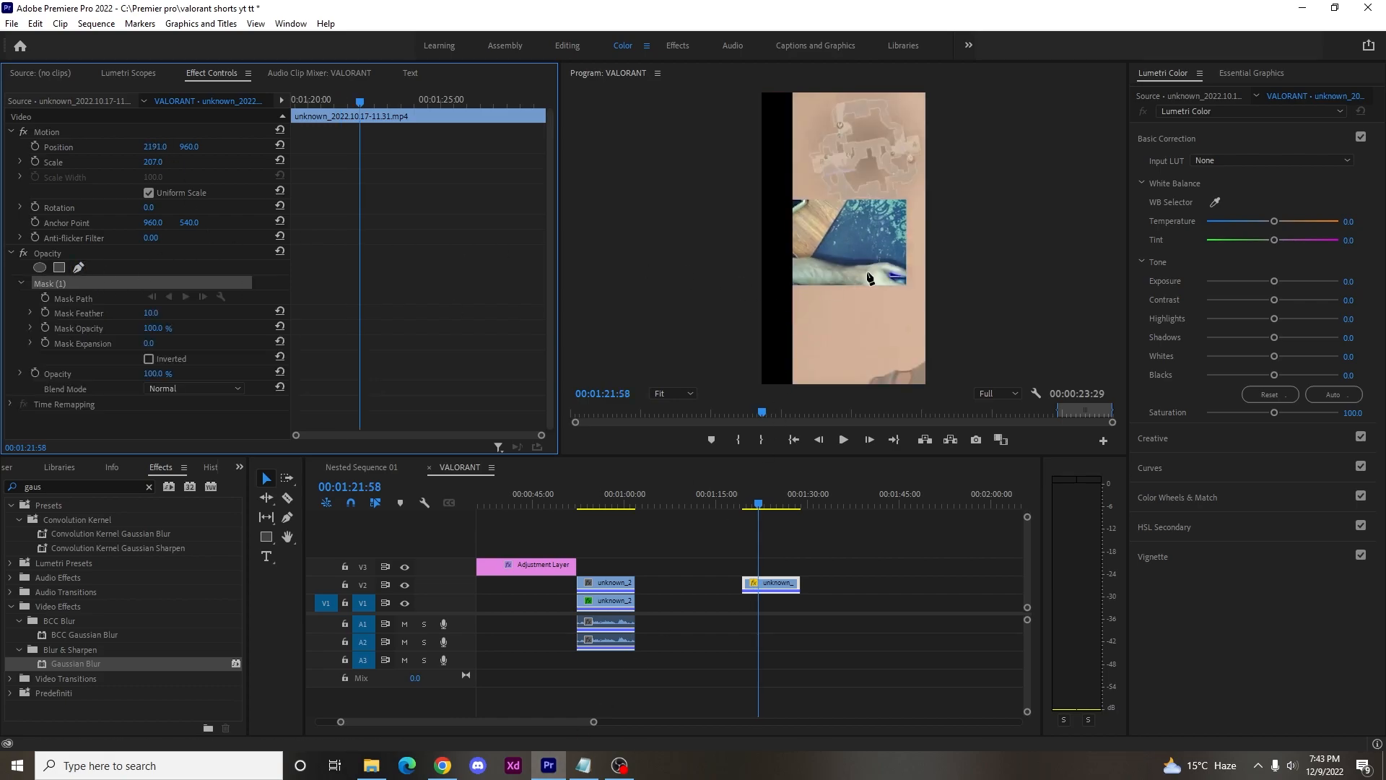
click(792, 201)
click(792, 286)
click(905, 283)
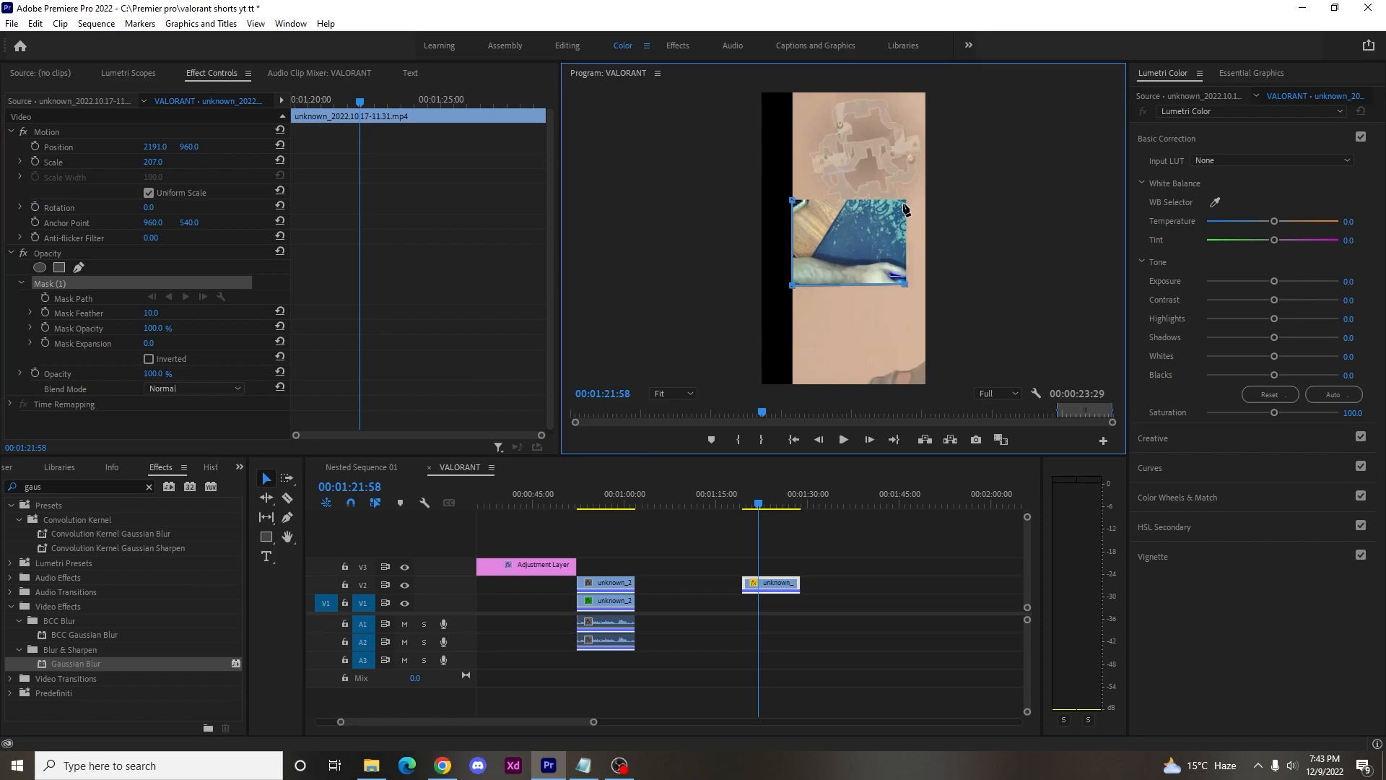
click(792, 201)
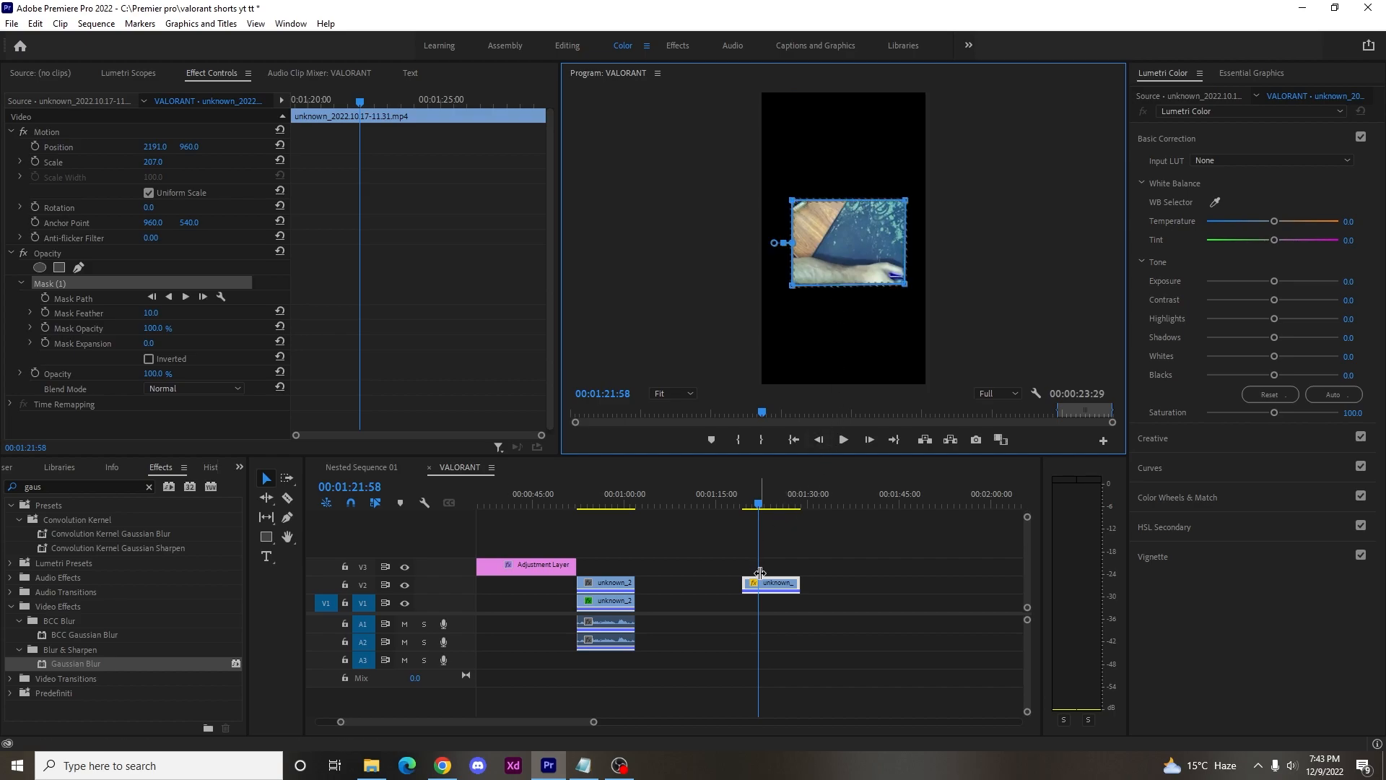
Stack the masked webcam clip on V3 directly above the gameplay clips and set its position to 2132, 260.
drag(760, 574, 598, 568)
drag(670, 521, 616, 529)
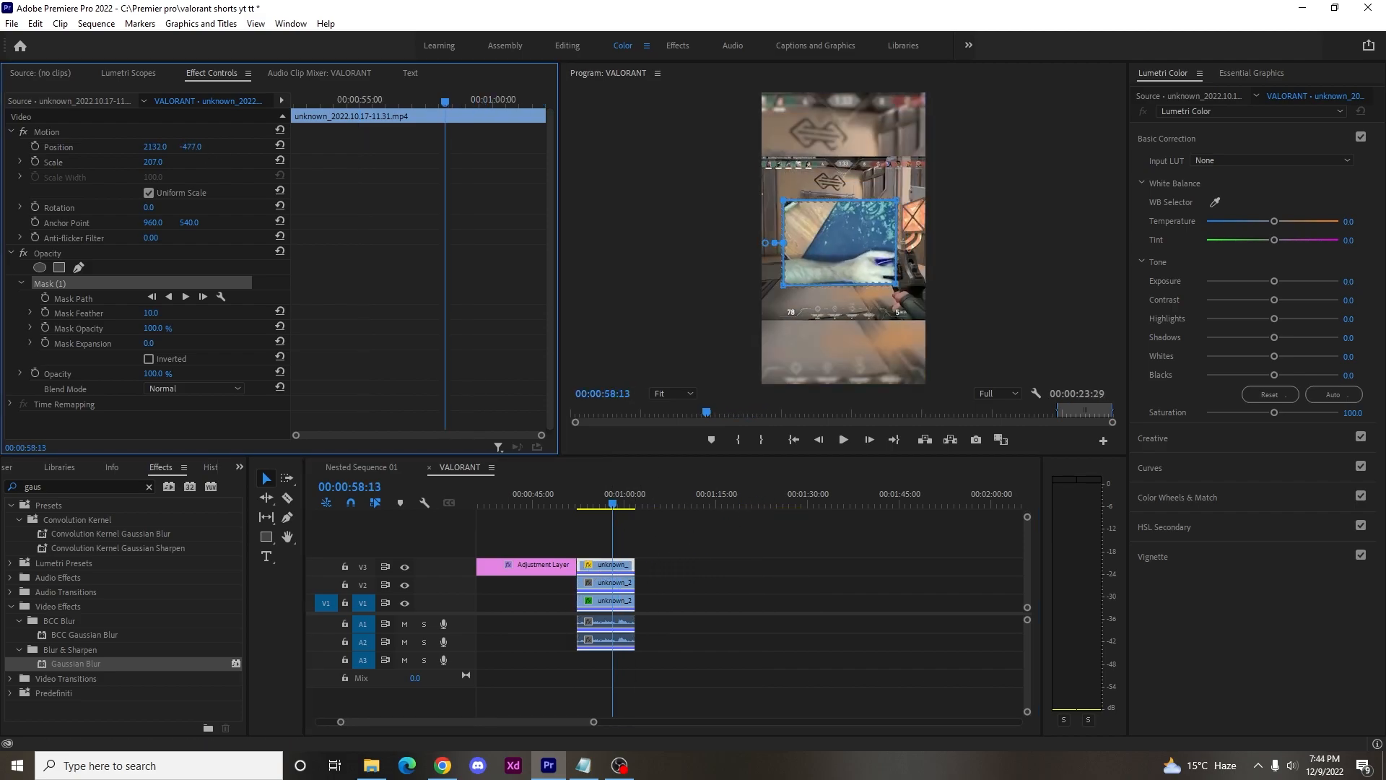
drag(191, 147, 311, 146)
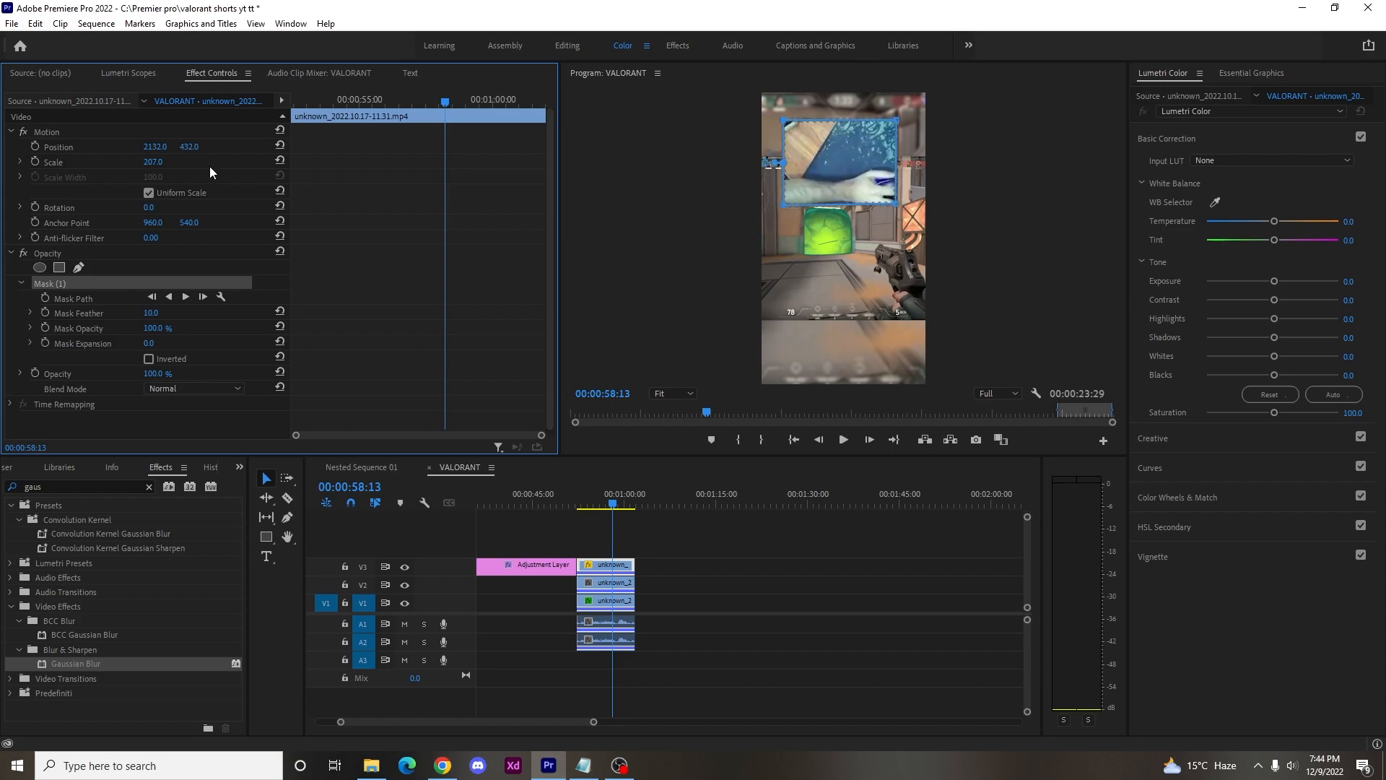
drag(189, 146, 65, 146)
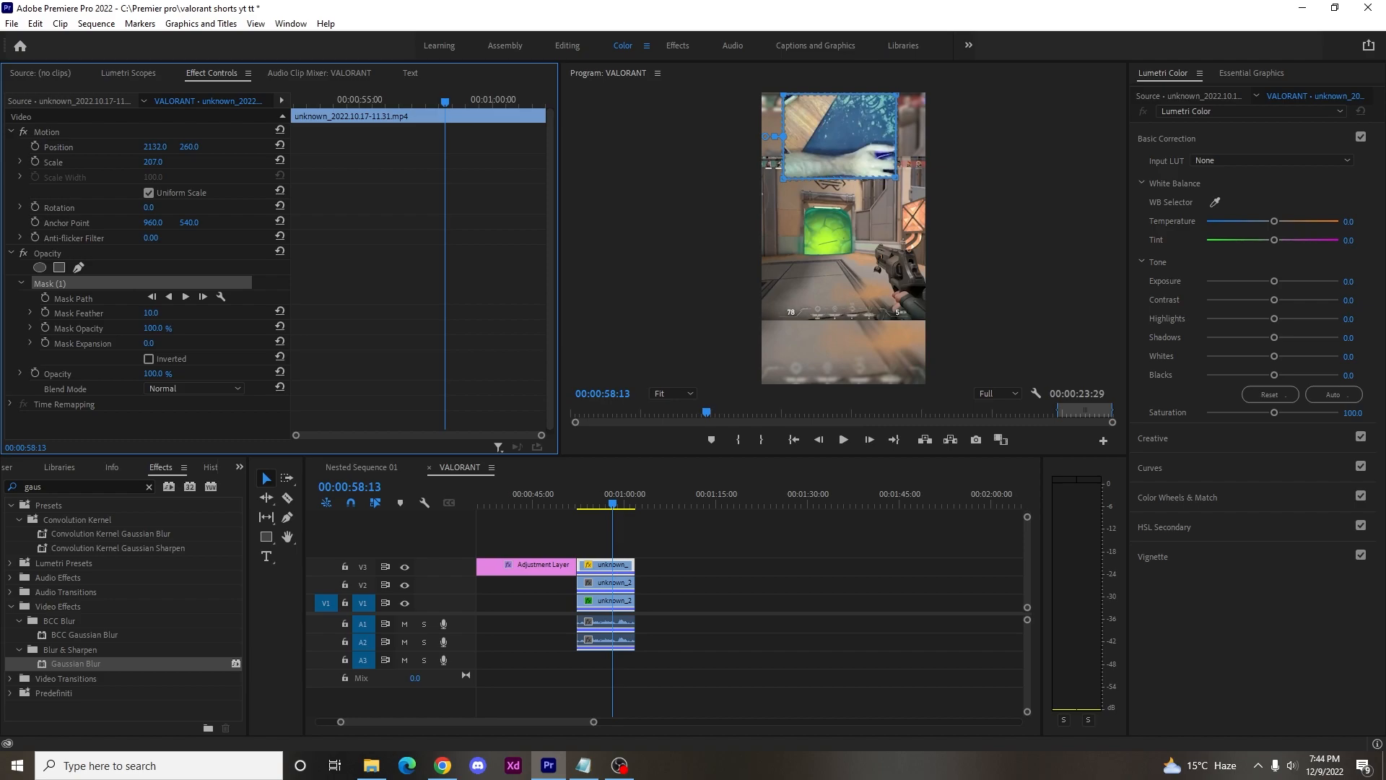
Play through the stacked section and place the adjustment layer on V4 above it, spanning the clips' full length.
click(647, 523)
drag(609, 507, 579, 505)
key(space)
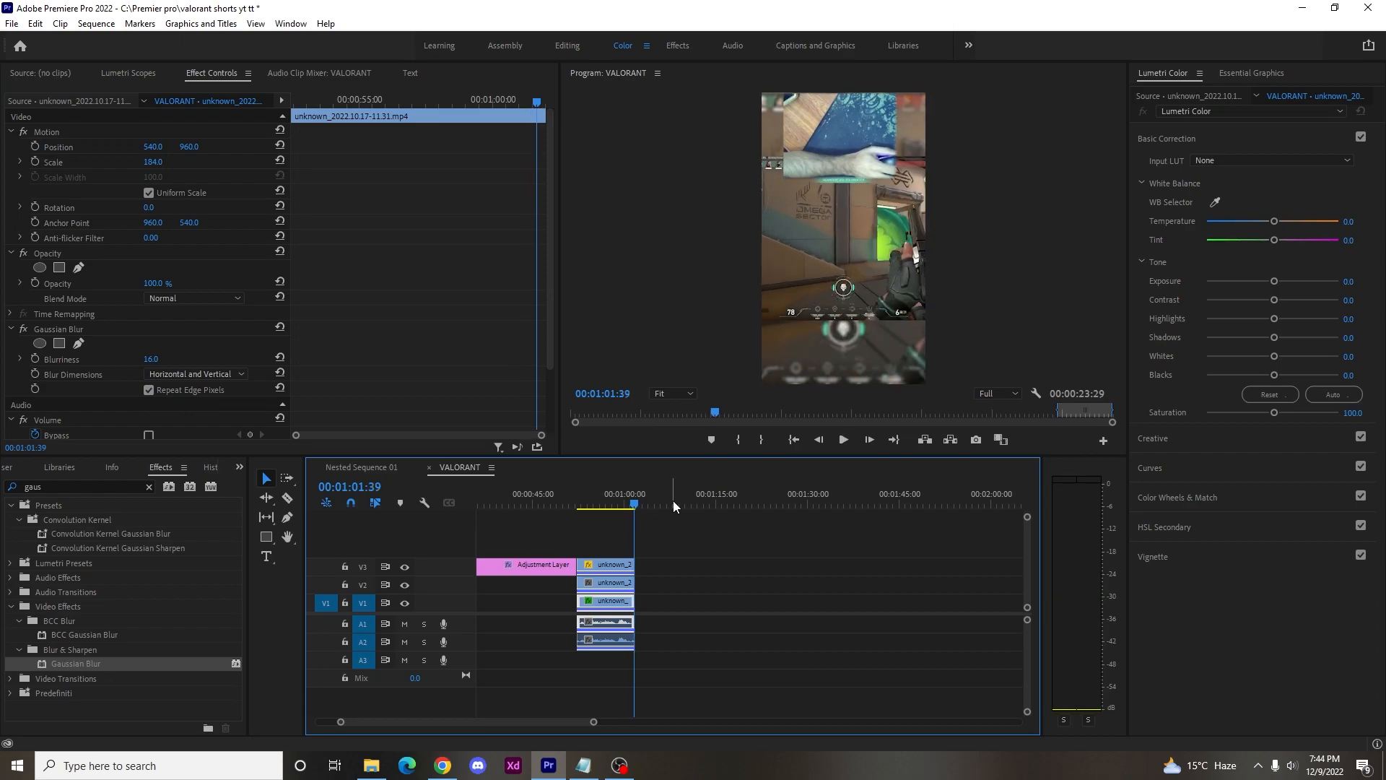
drag(543, 564, 692, 548)
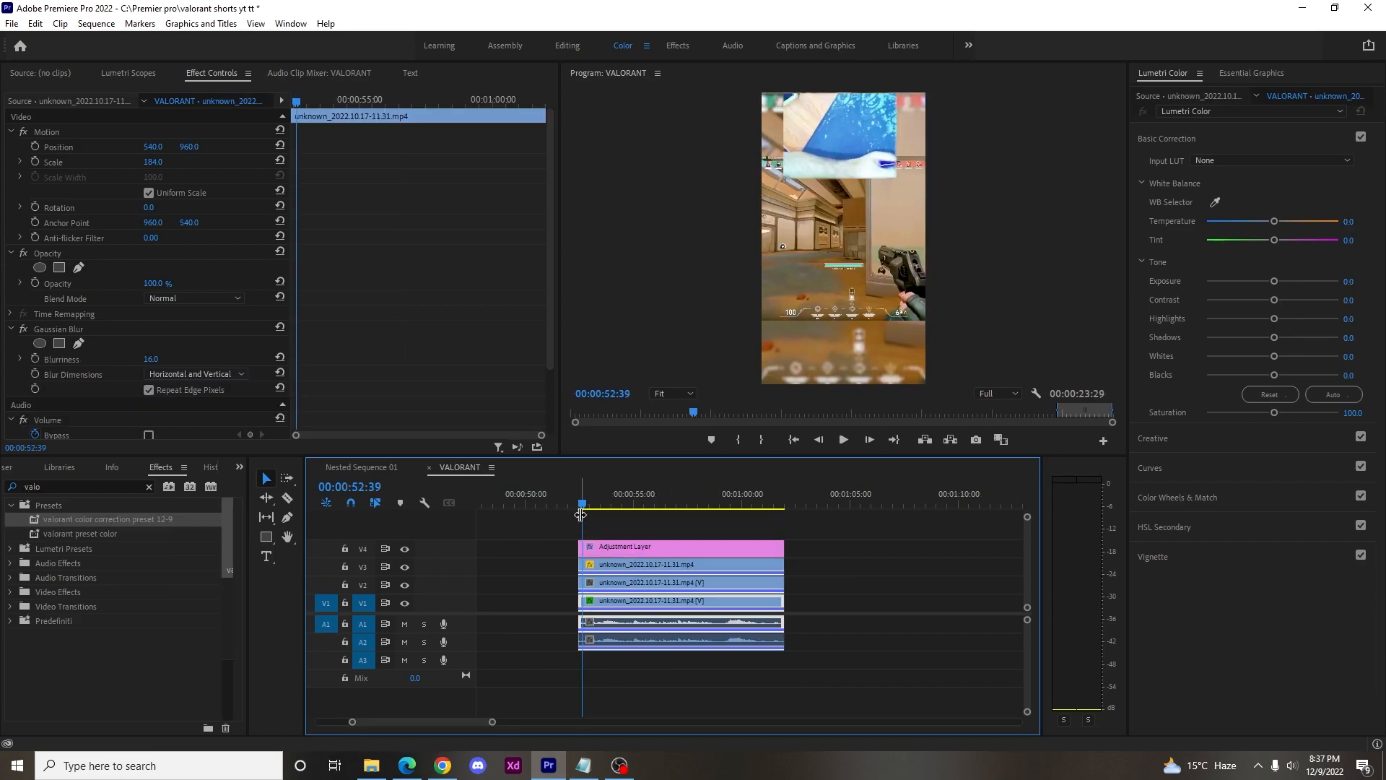
Mark the layered section from 00:00:52:27 to 00:01:01:54 and export it as H.264 video VALORANT_2.mp4 with the Match Source - High bitrate preset.
key(i)
key(Right)
key(Left)
key(Left)
key(Right)
key(Right)
key(Right)
key(Right)
key(Right)
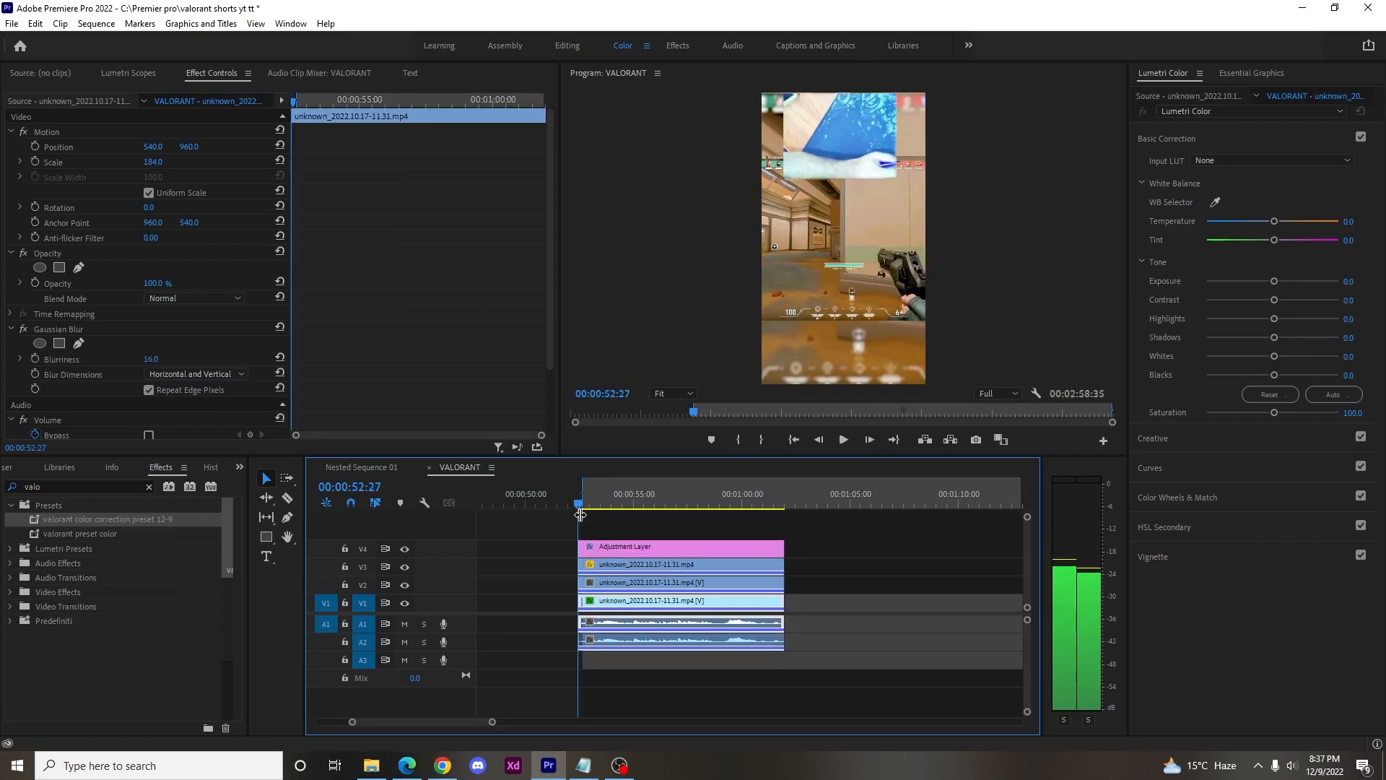
key(space)
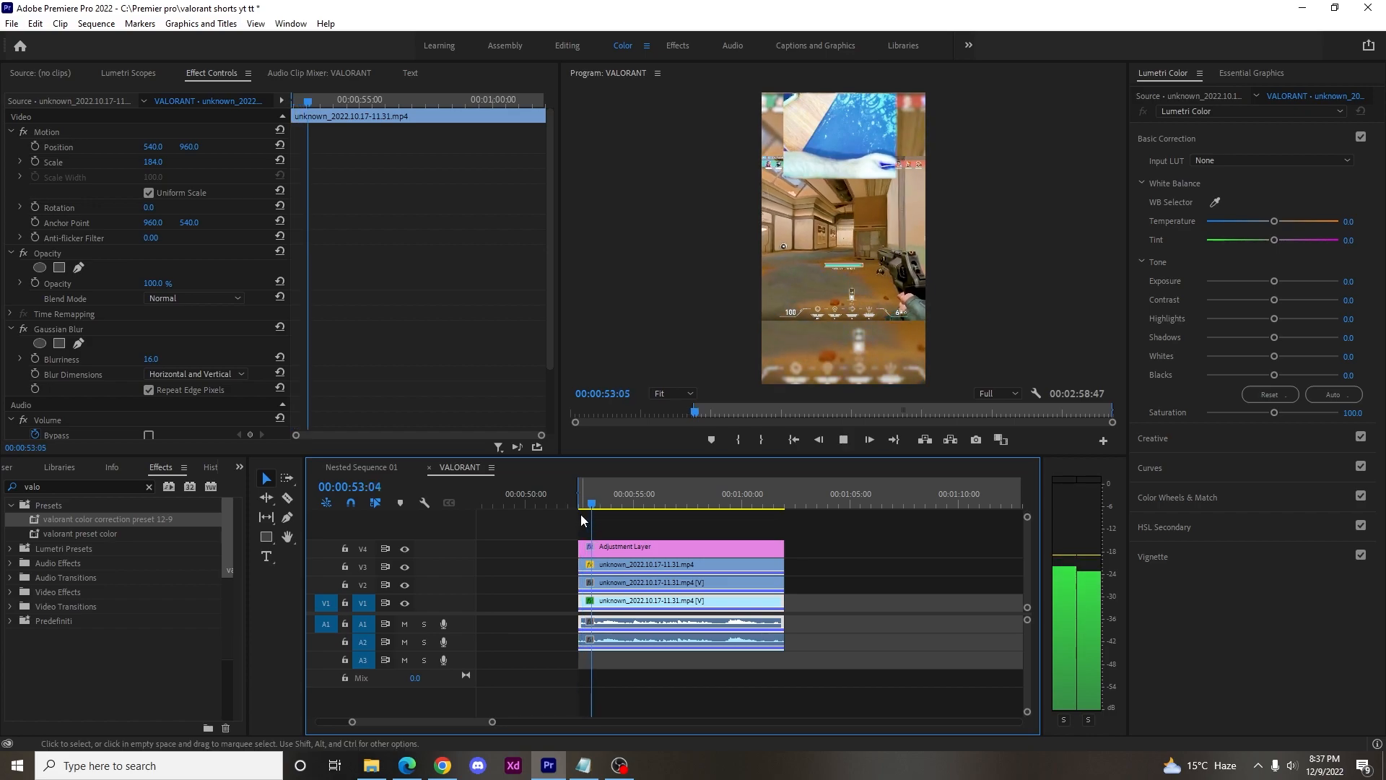
click(784, 505)
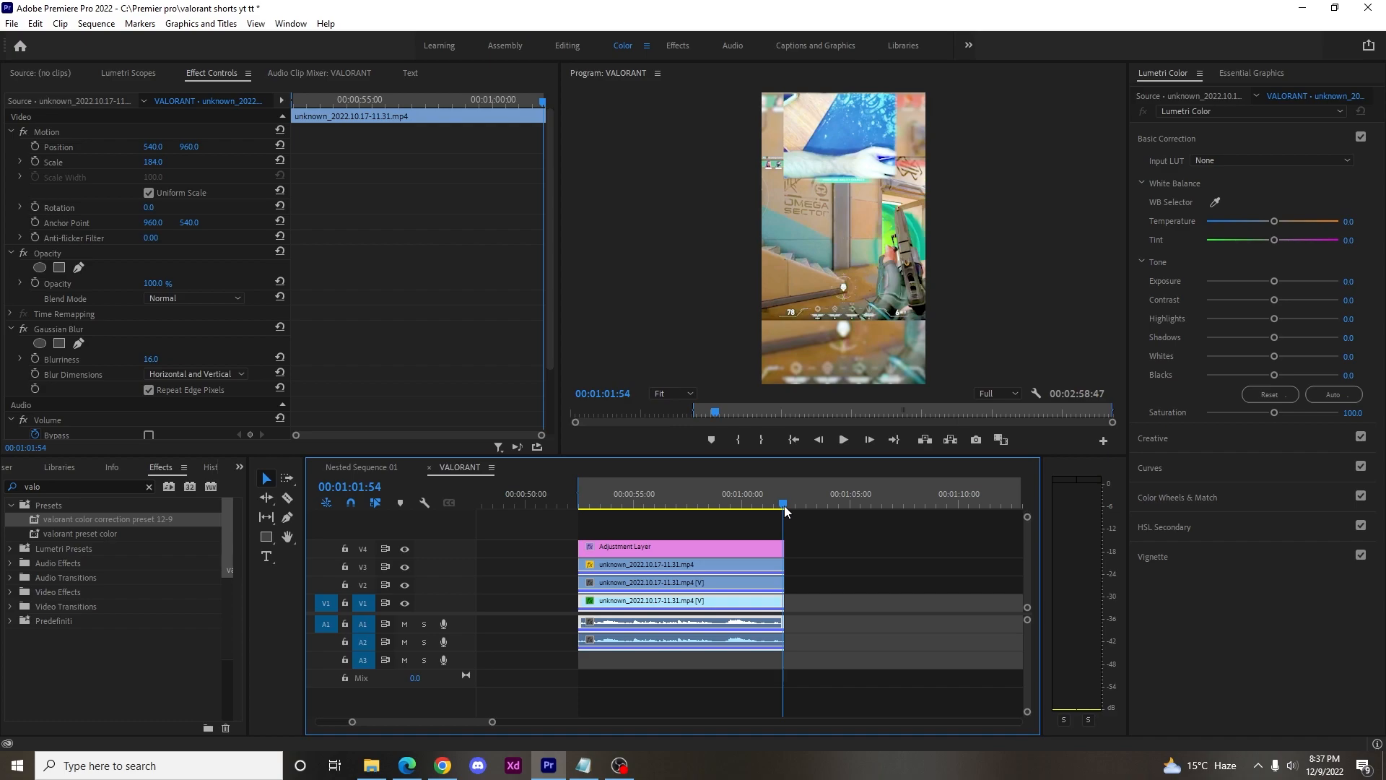
key(o)
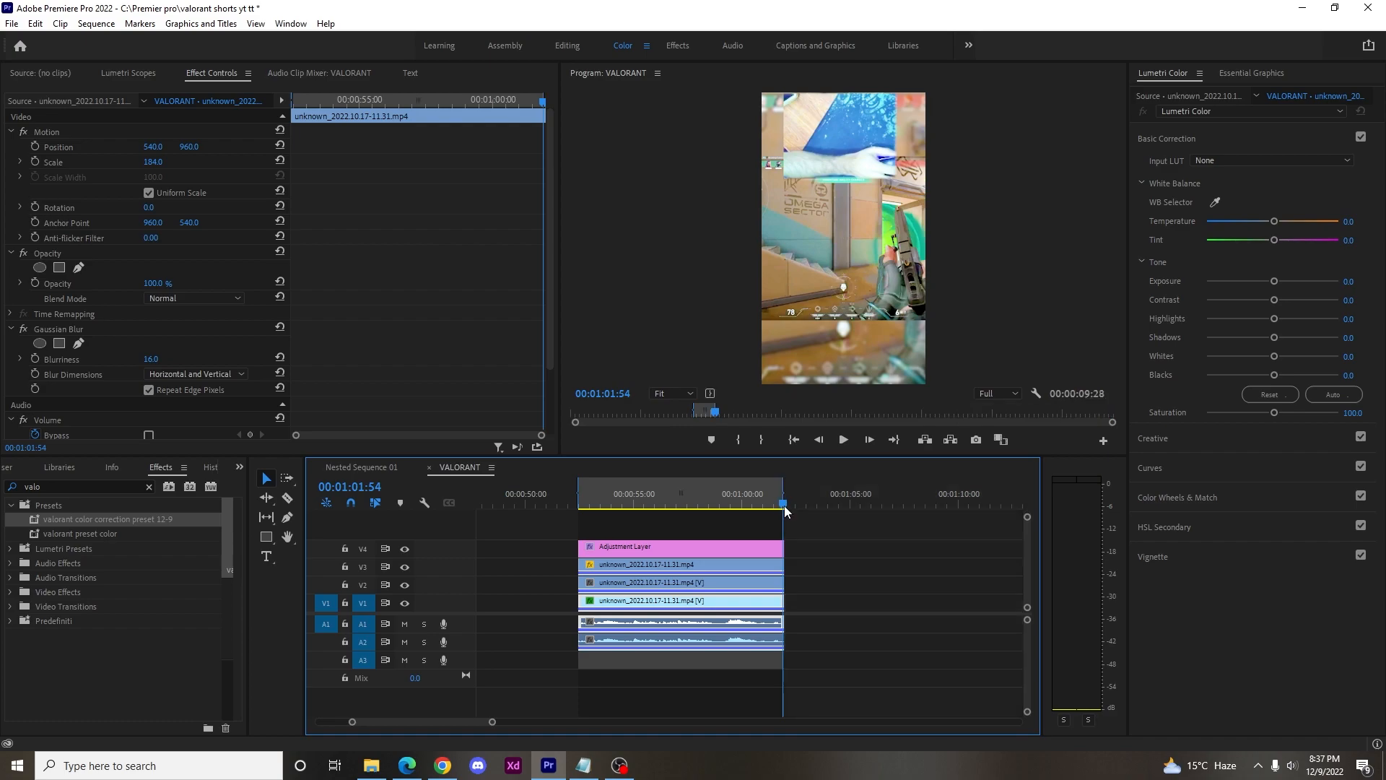
key(ctrl+m)
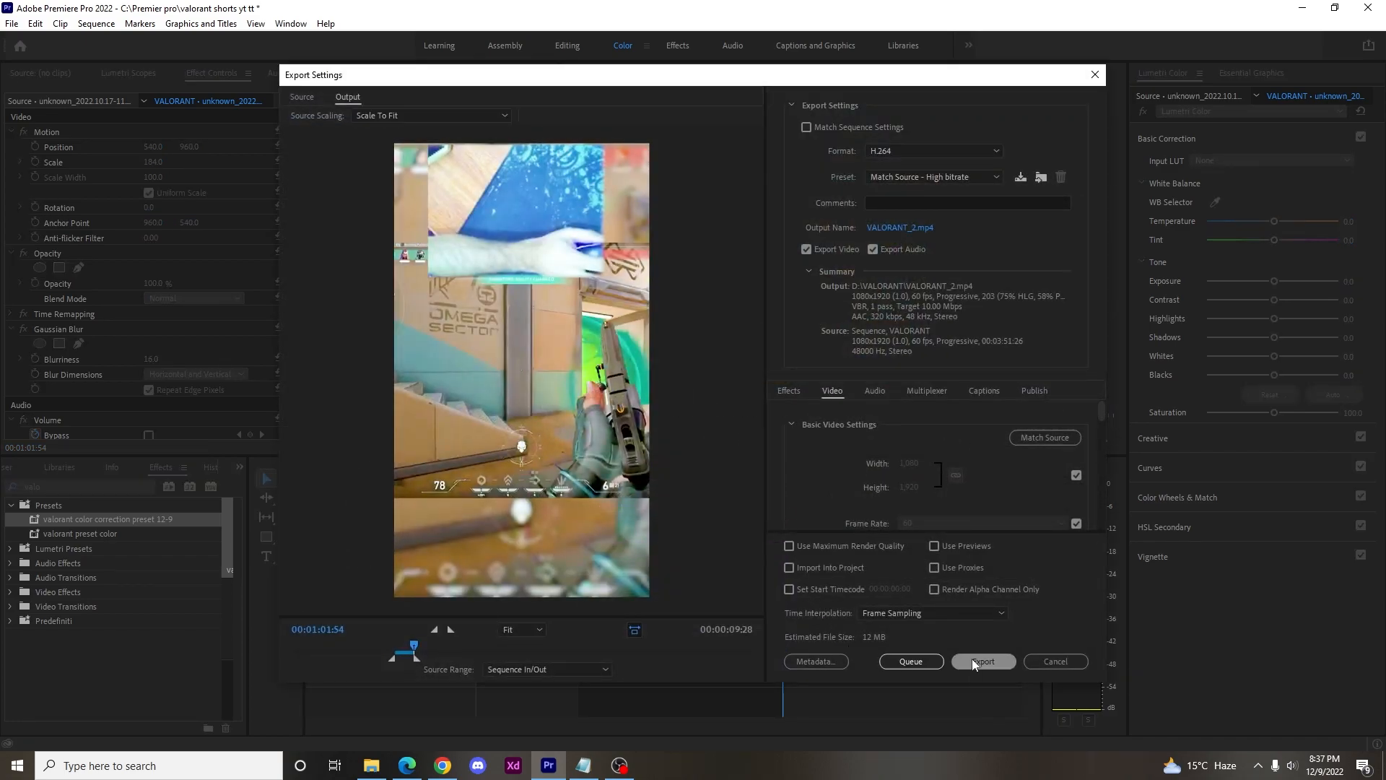
click(971, 658)
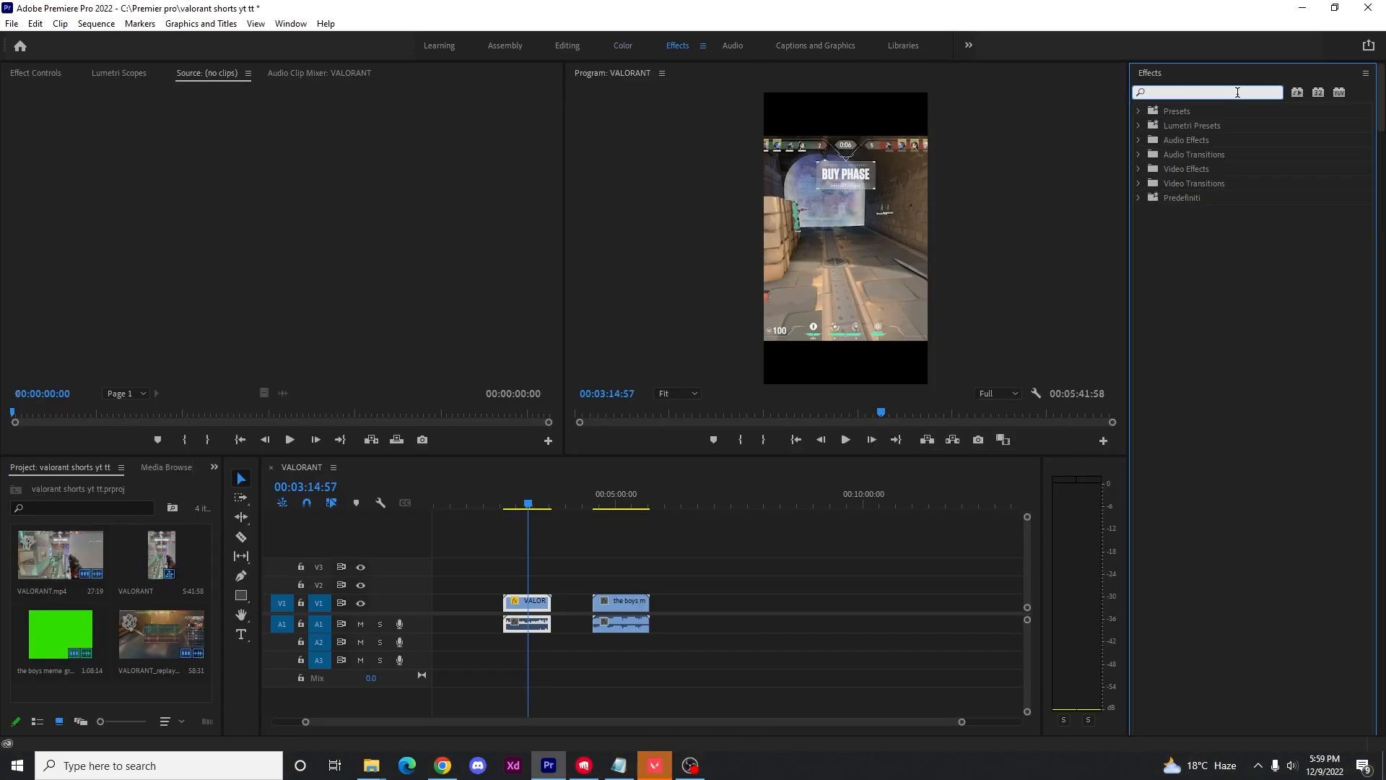
Find the Ultra Key effect and apply it to the boys meme green screen clip on V1.
click(1237, 92)
text(ultra)
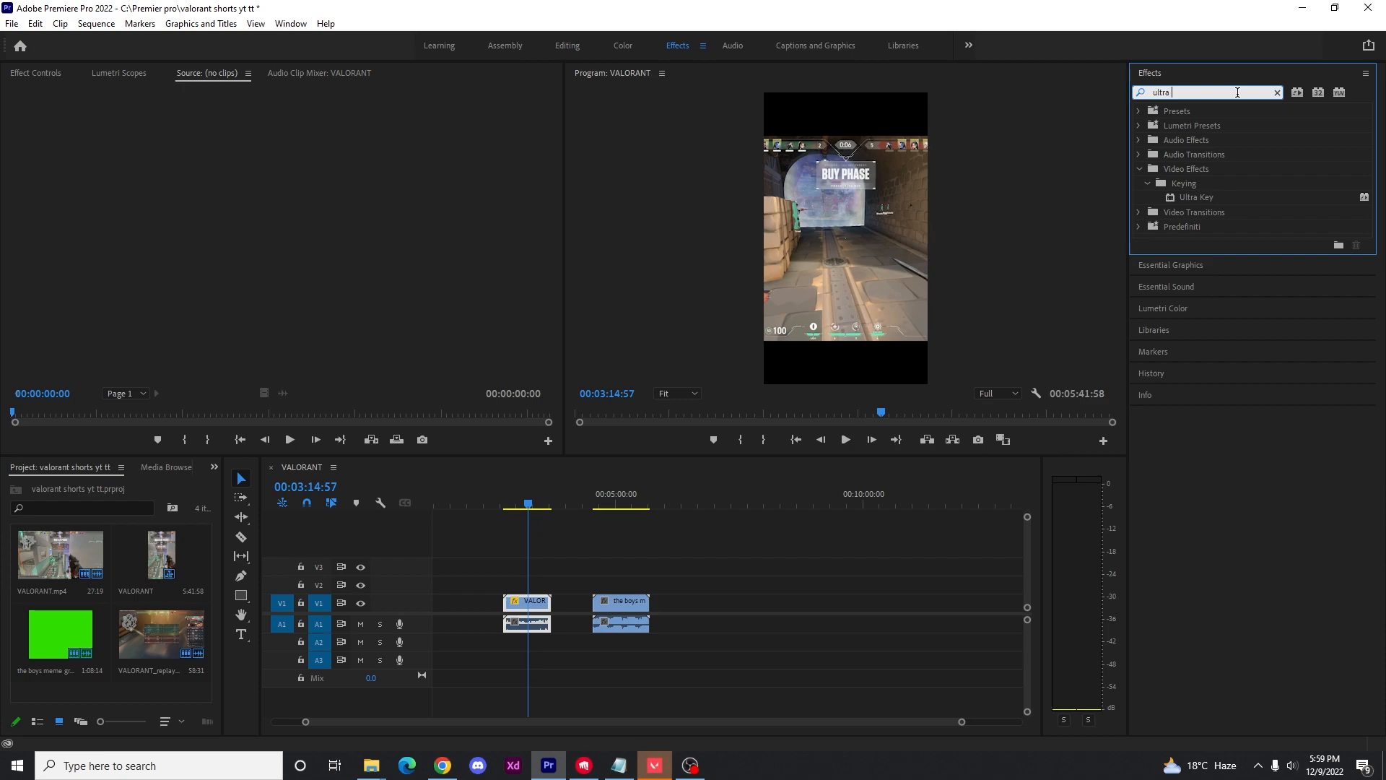
drag(1192, 202, 922, 261)
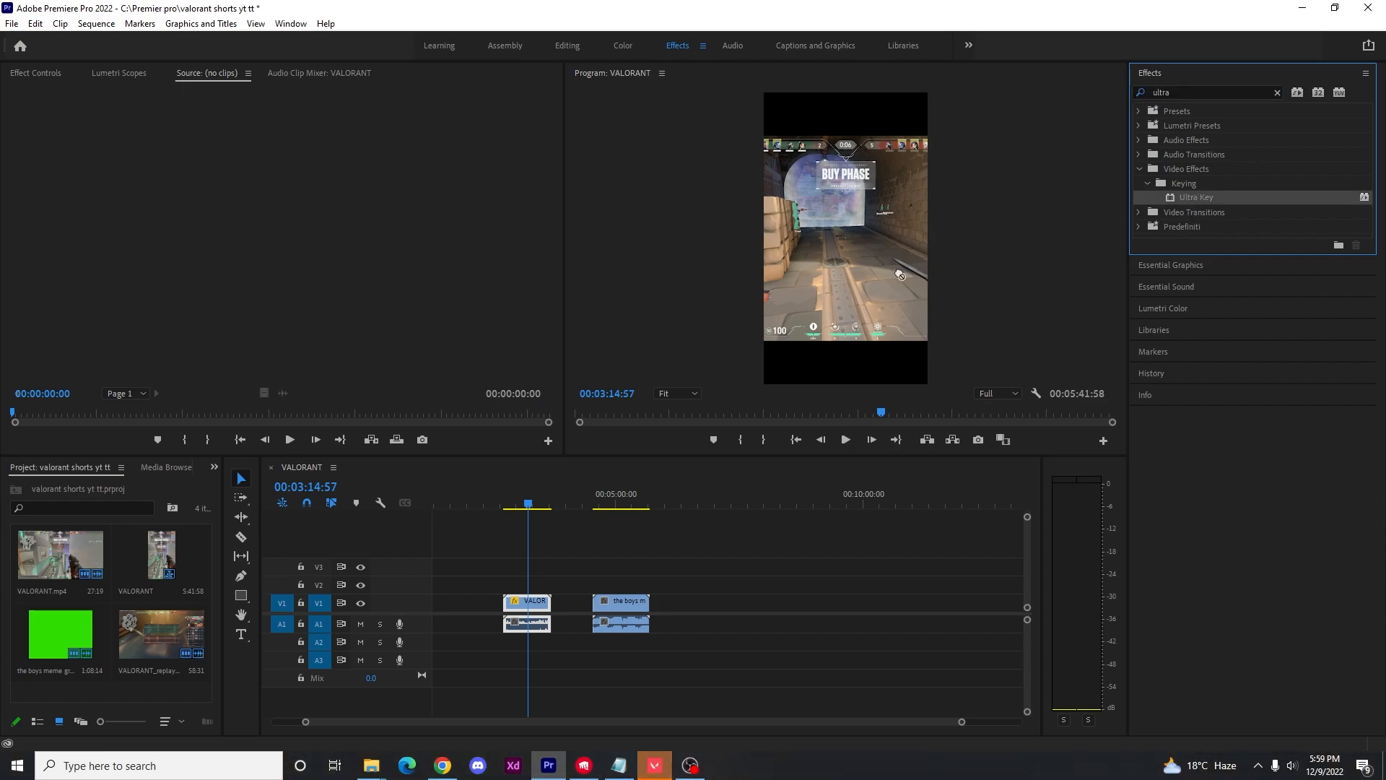
drag(638, 601, 638, 601)
Set the Ultra Key color to the green sampled from the clip's background and save the project.
drag(525, 505, 605, 522)
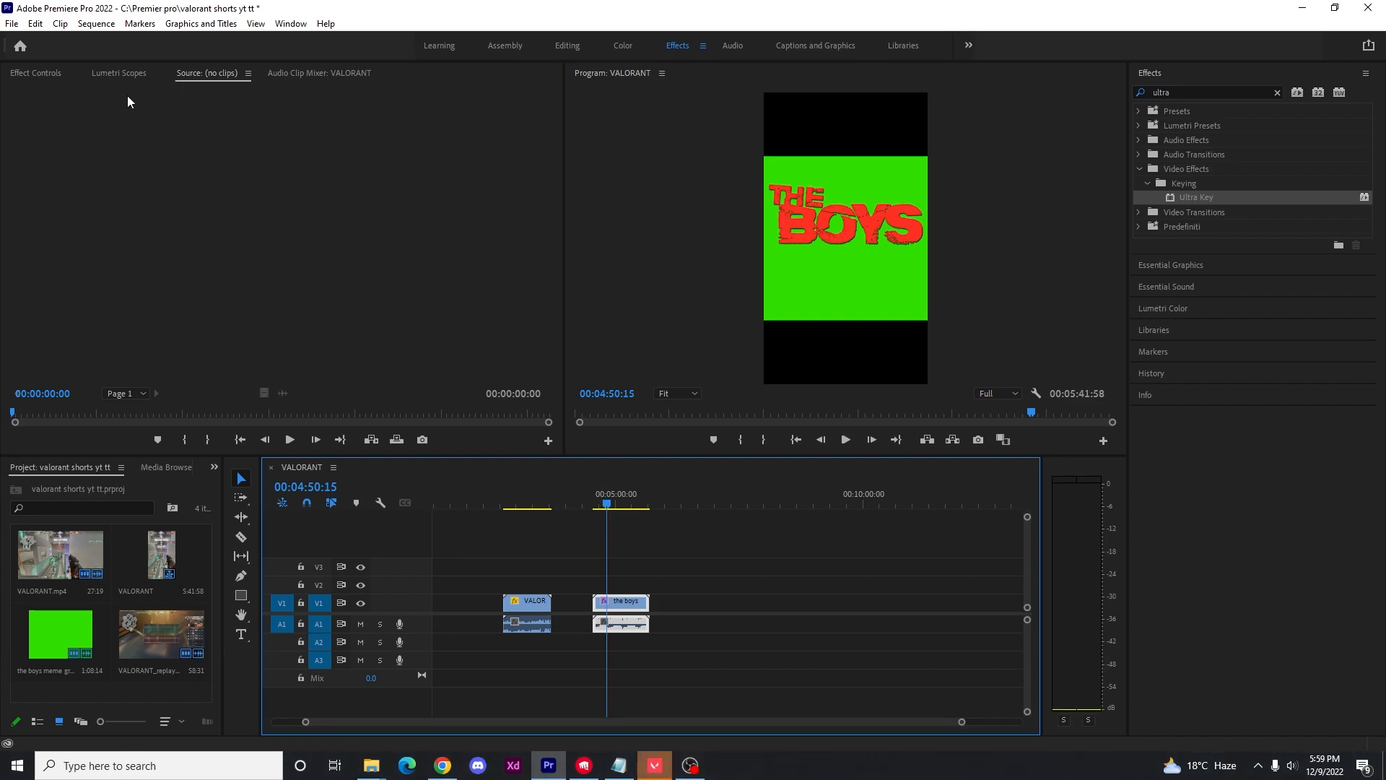
click(29, 72)
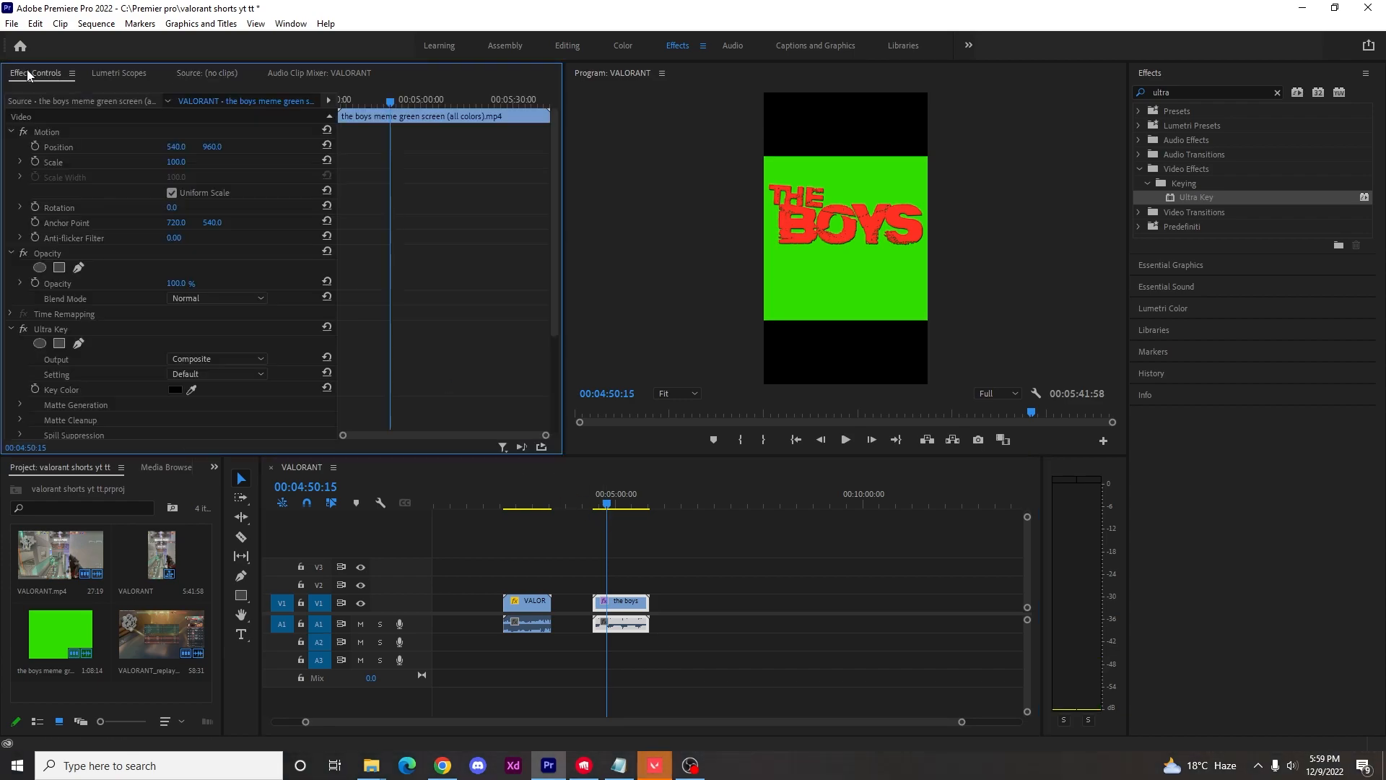
click(175, 391)
click(835, 474)
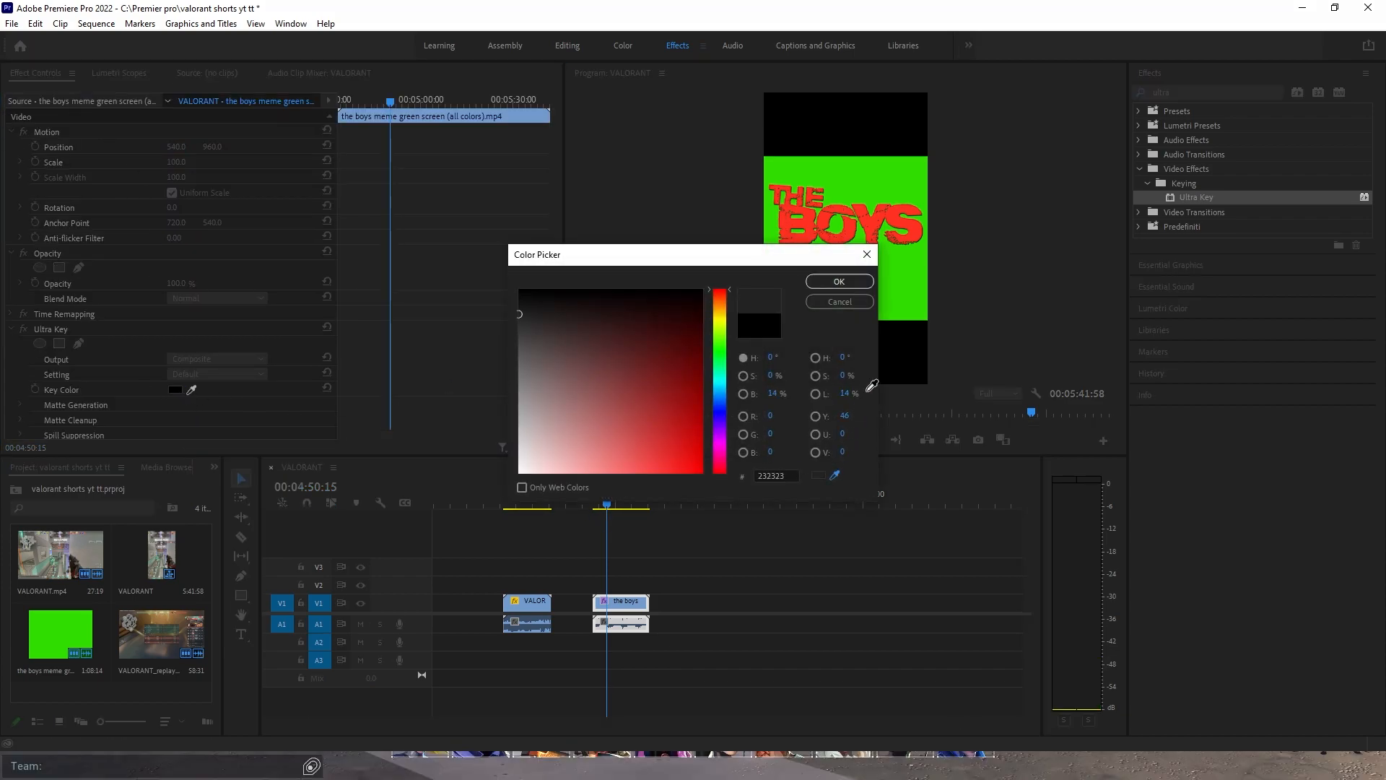
click(903, 307)
click(839, 281)
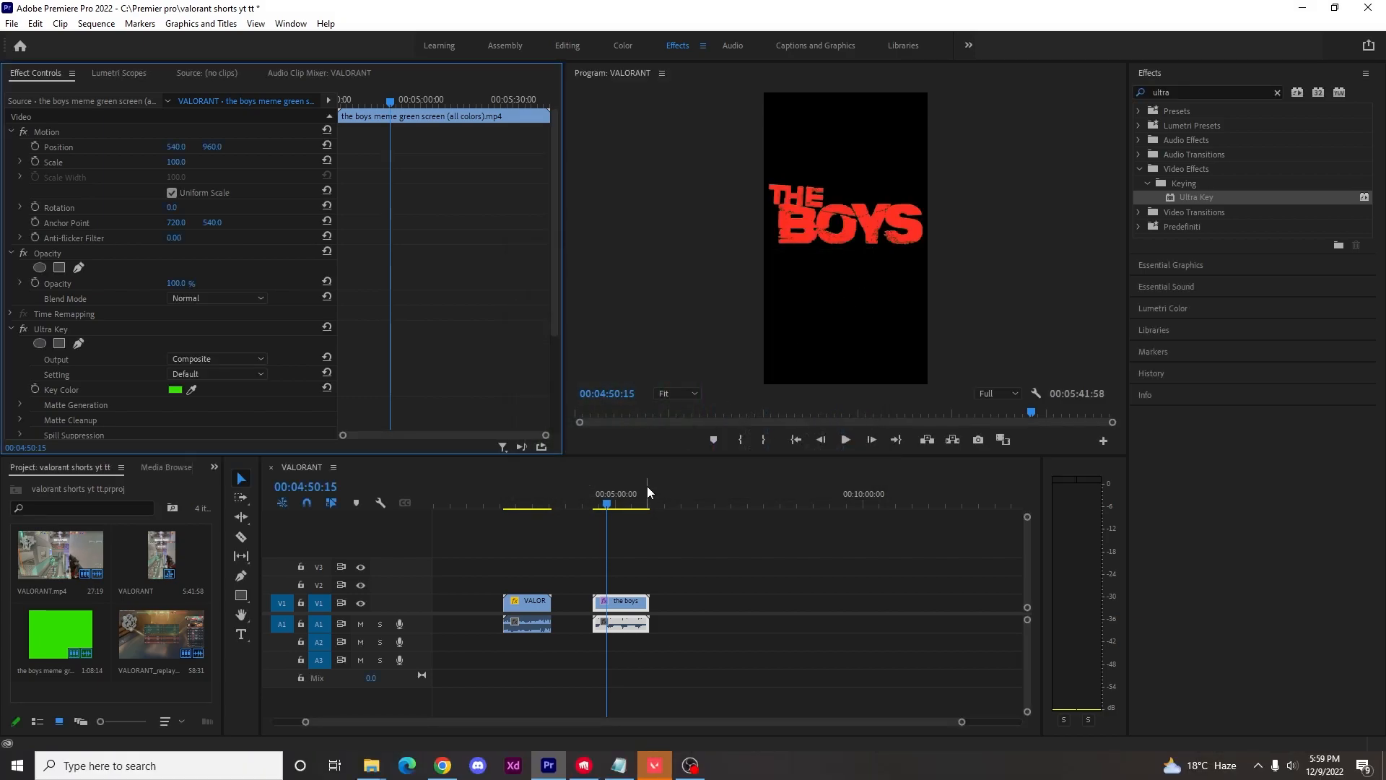
key(ctrl+s)
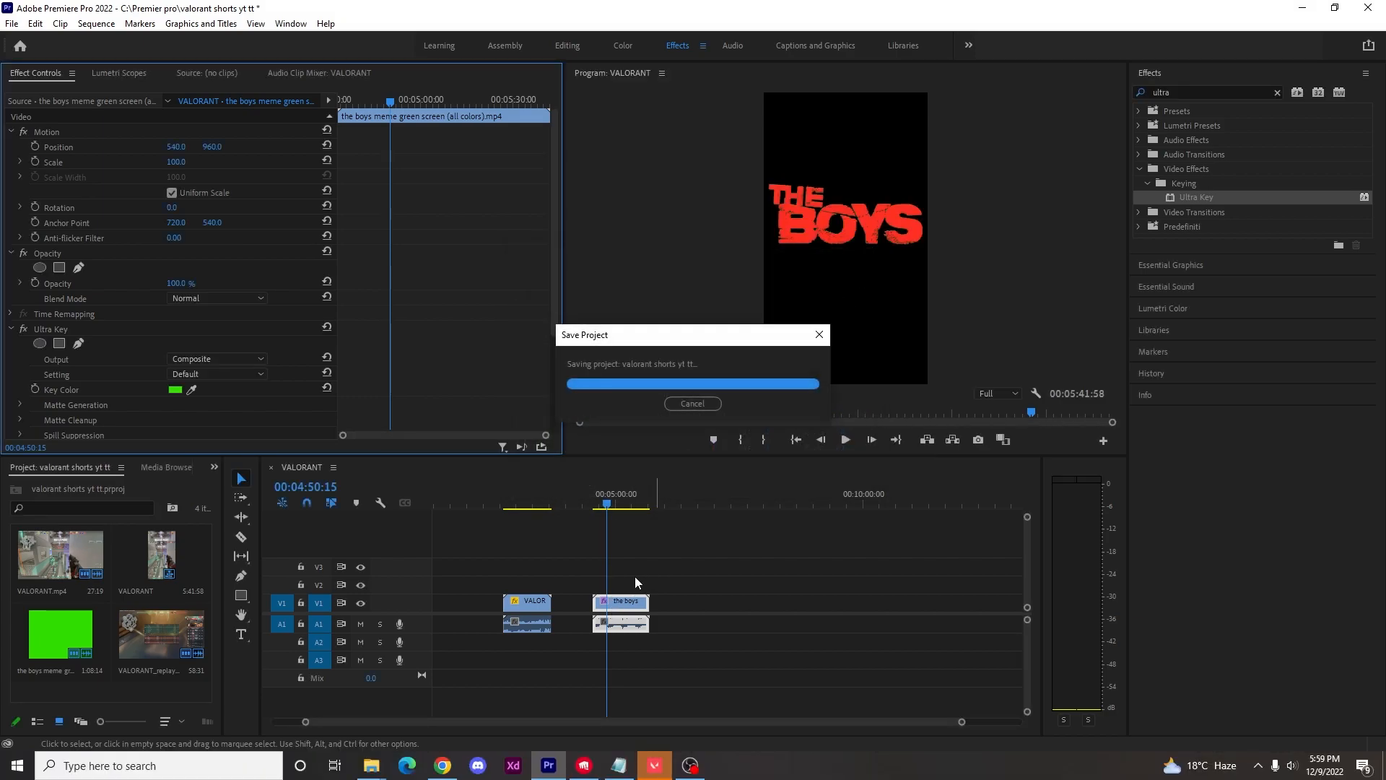
Move the keyed boys meme clip onto V2 above the VALORANT_replay gameplay clip.
scroll(628, 599, up, 2)
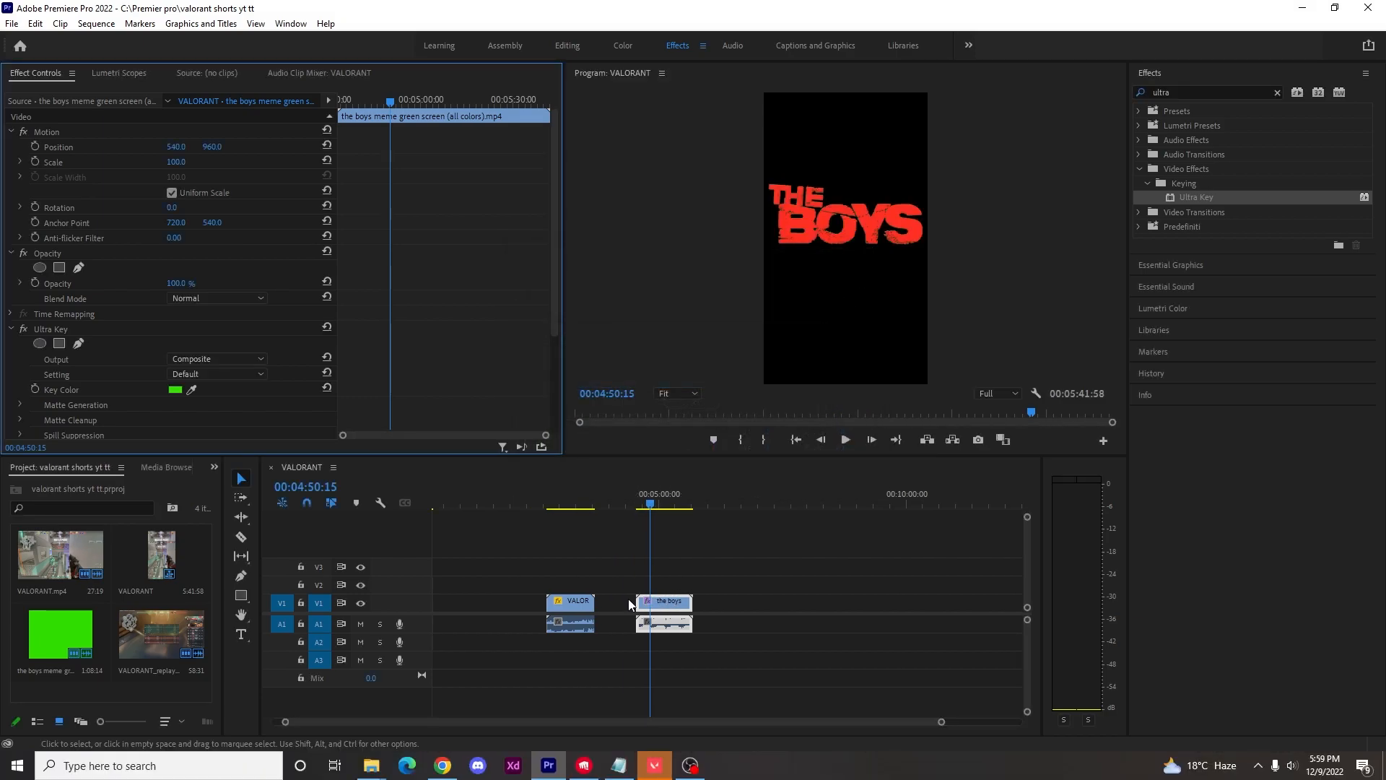
drag(674, 604, 585, 588)
click(594, 508)
mouse_move(595, 510)
mouse_down()
mouse_move(578, 514)
mouse_move(620, 517)
mouse_move(588, 524)
mouse_up()
Split the boys meme clip at 00:05:05:59 and place its short section on V2 over the end of the gameplay clip.
drag(616, 586, 722, 588)
drag(591, 508, 685, 510)
key(c)
click(685, 584)
key(v)
click(698, 584)
drag(698, 584, 616, 590)
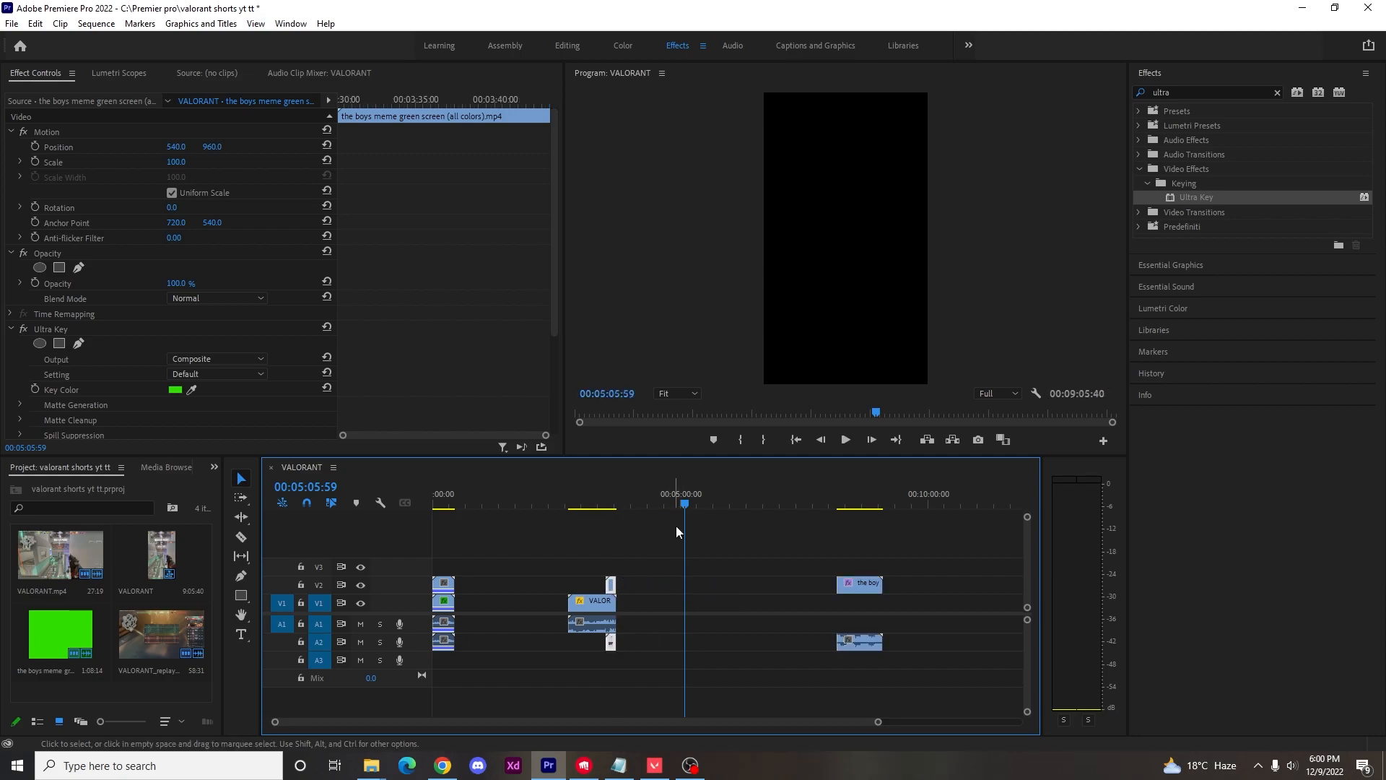
Play the overlaid section from about 00:03:28 to check the timing of the boys meme against the gameplay.
click(608, 511)
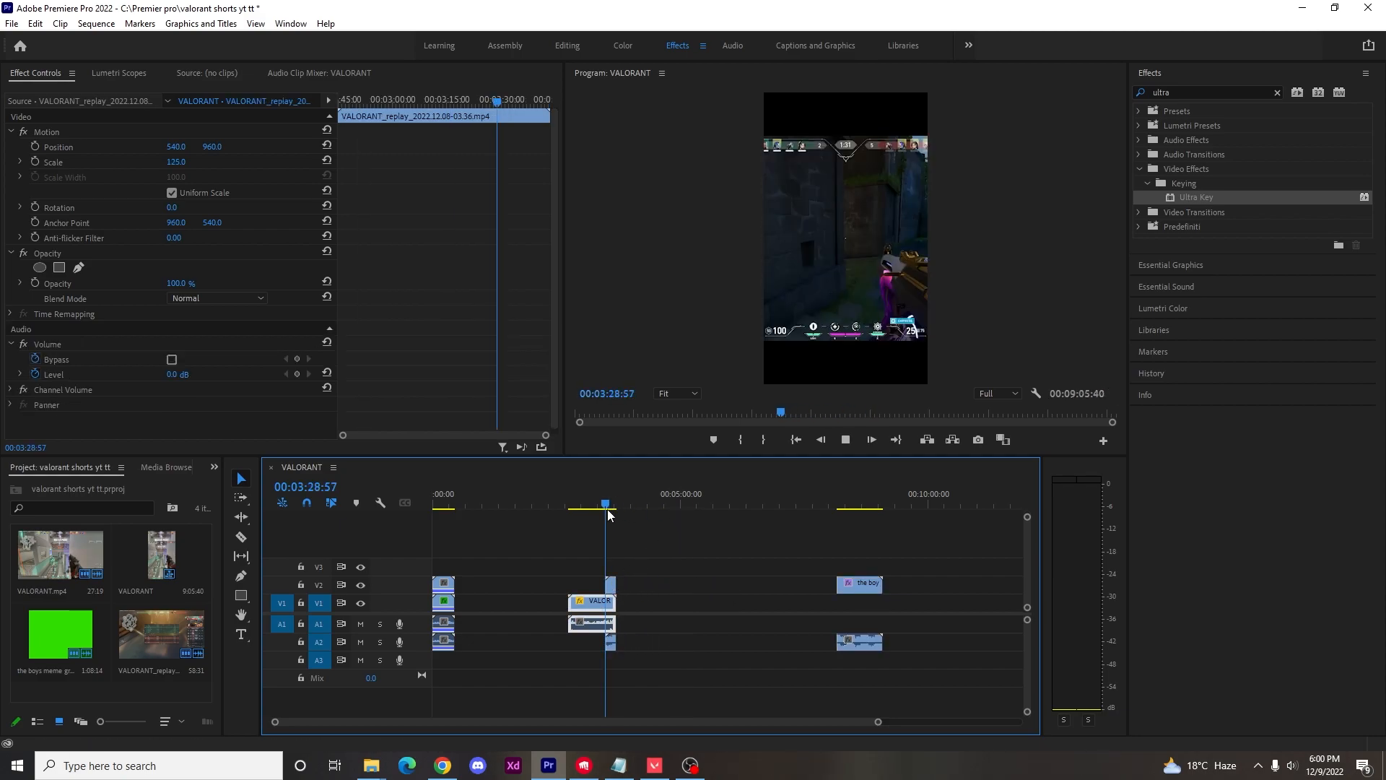
key(space)
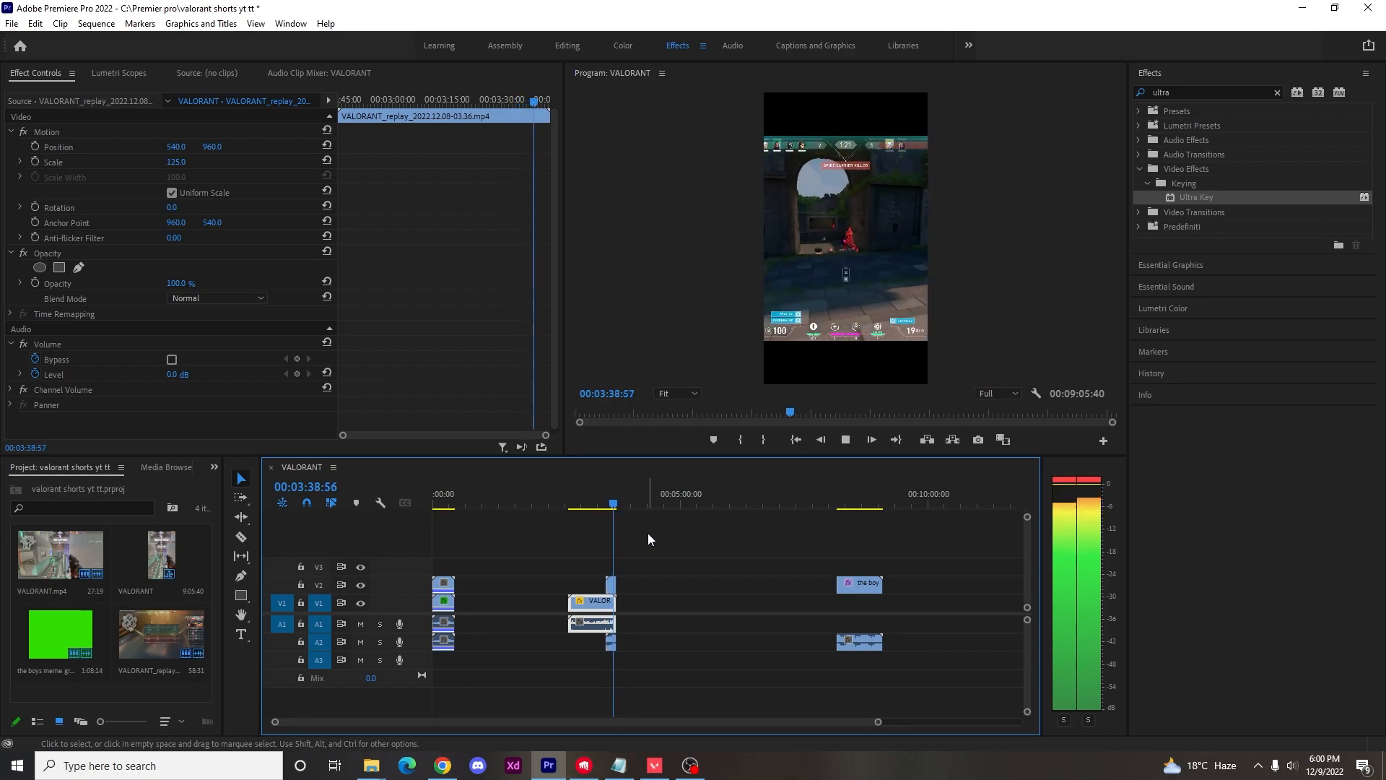
key(space)
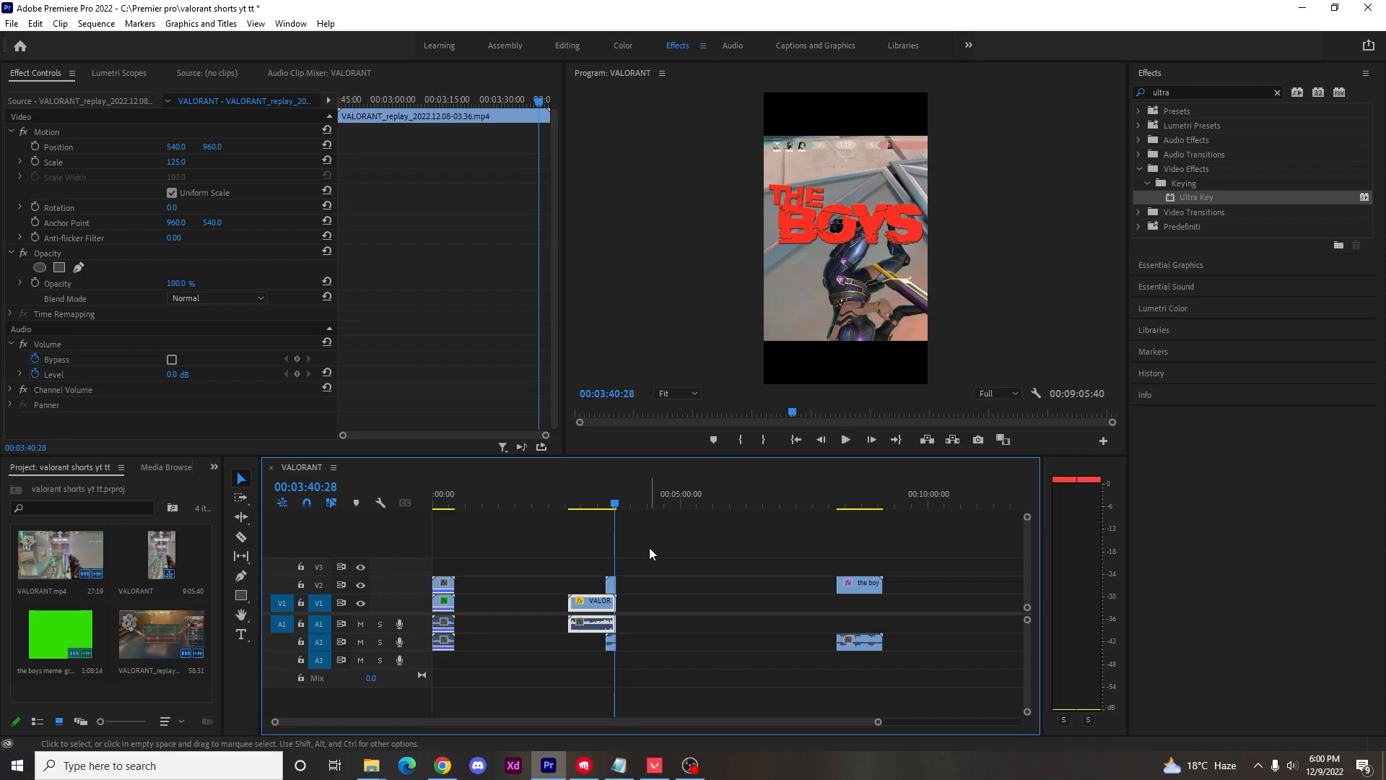
Shift the boys meme clip on V2 slightly earlier so that it starts at about 00:03:28.
scroll(604, 579, up, 8)
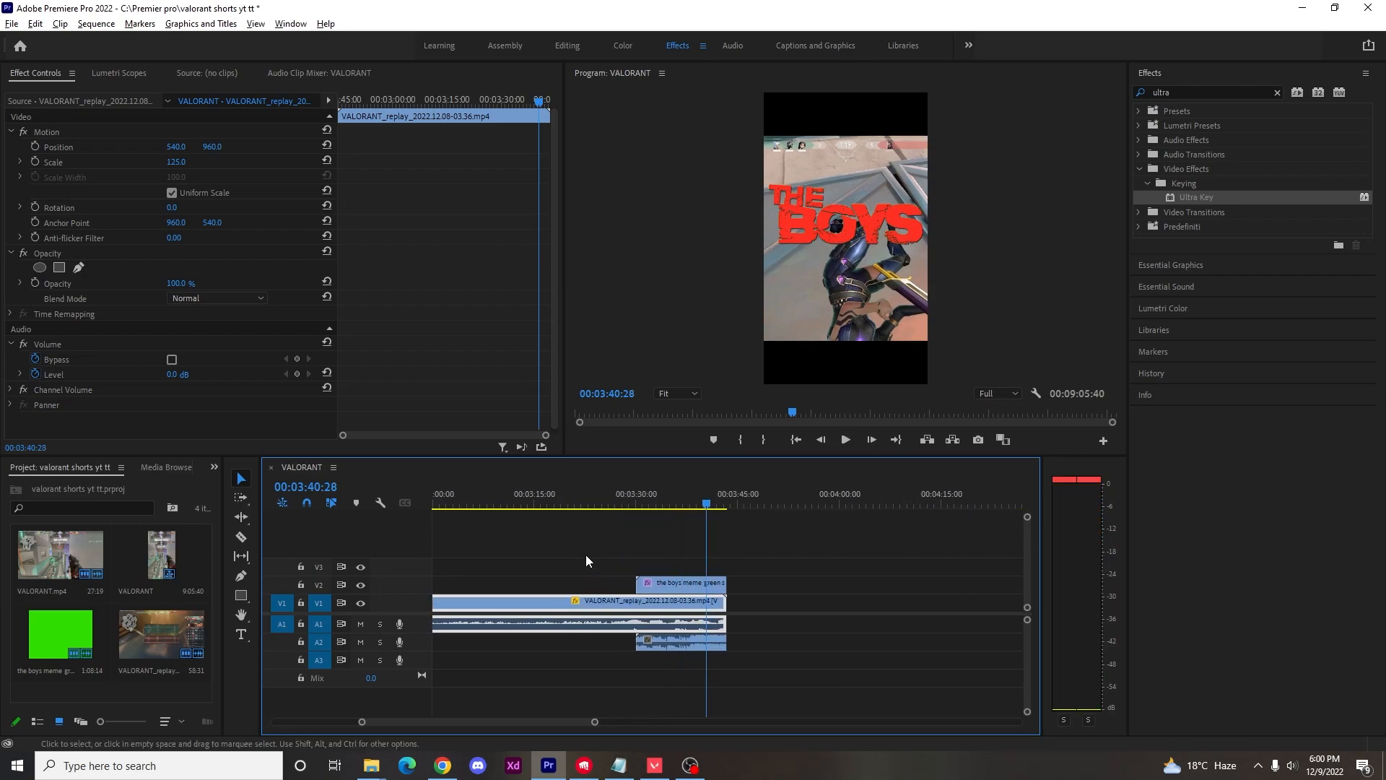
drag(697, 510, 625, 509)
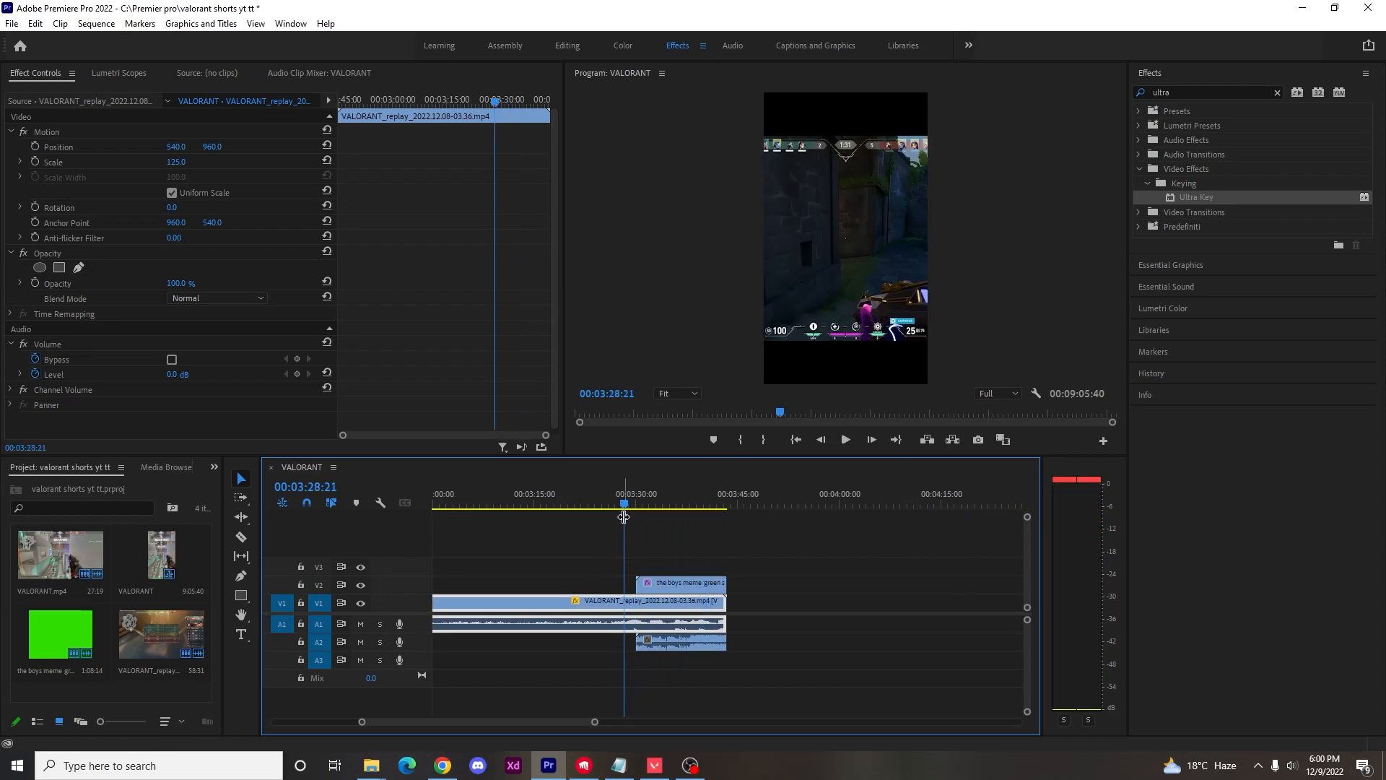
scroll(682, 648, up, 6)
scroll(680, 667, down, 4)
drag(669, 500, 679, 509)
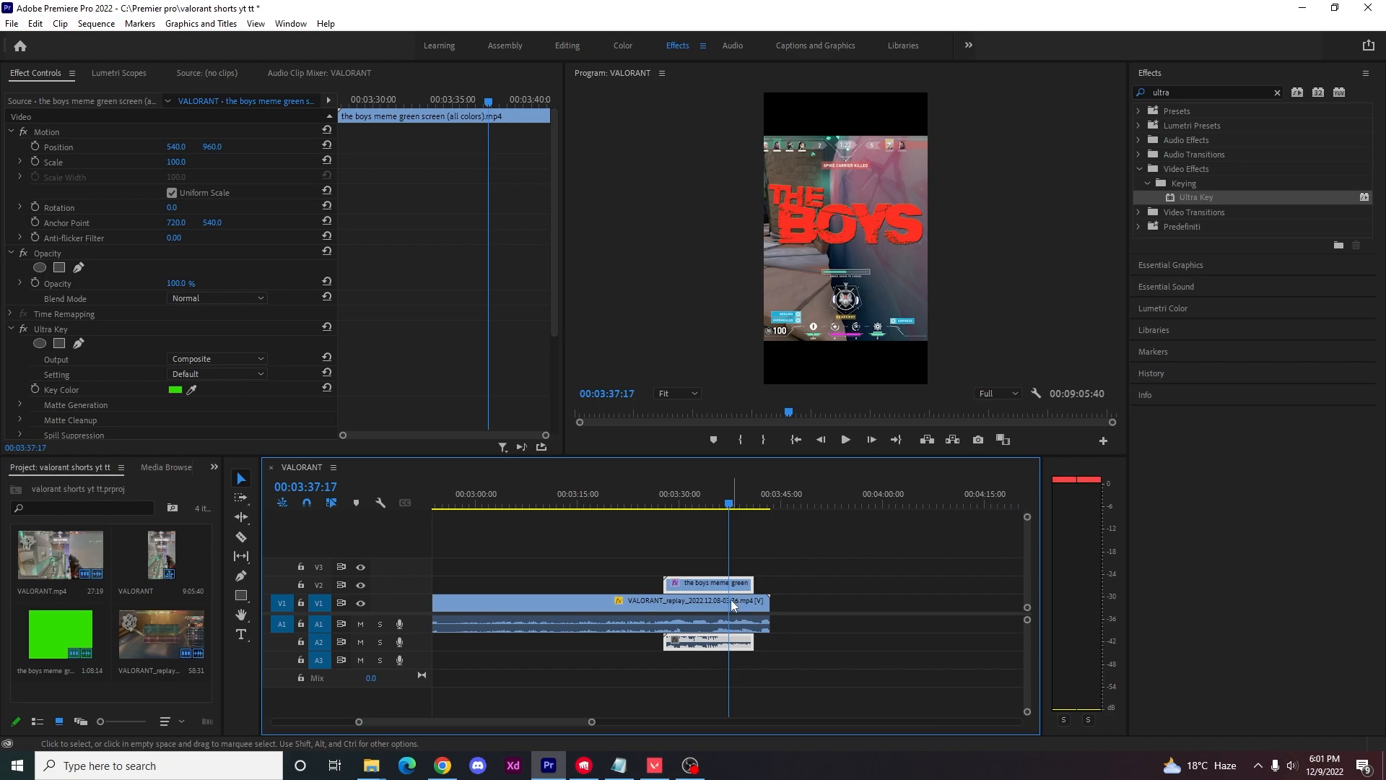
Cut the gameplay clip on V1 at 00:03:37:17 and delete the part after the cut.
key(v)
click(755, 610)
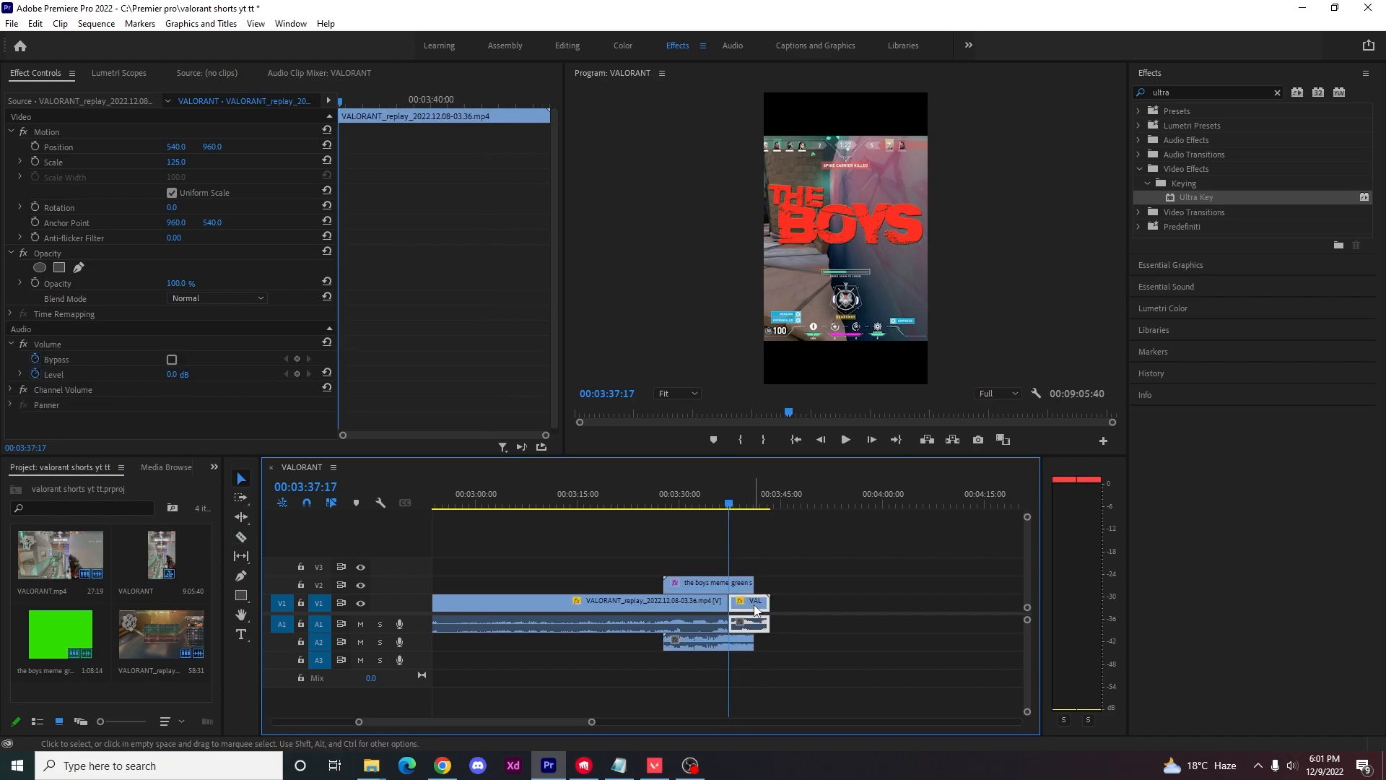
drag(755, 610, 818, 608)
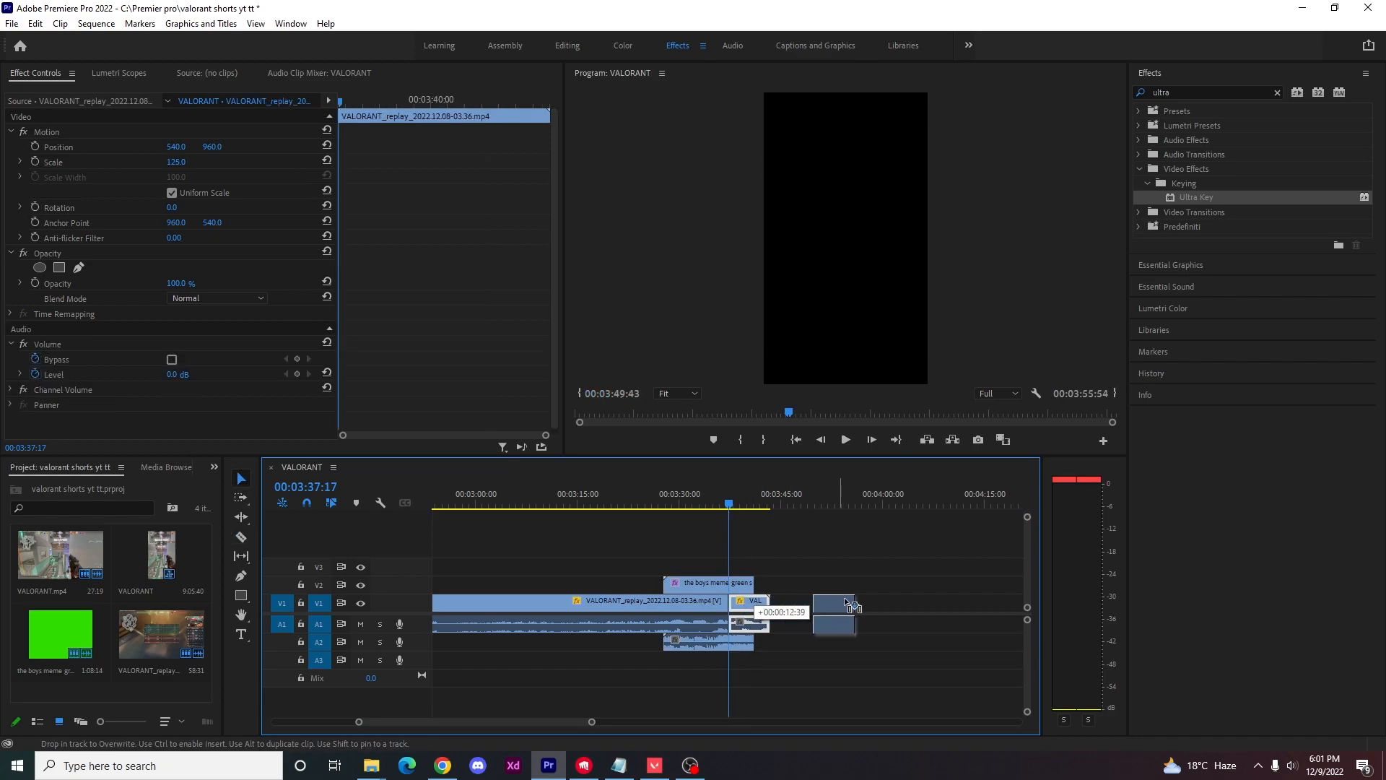
drag(928, 606, 928, 607)
key(Delete)
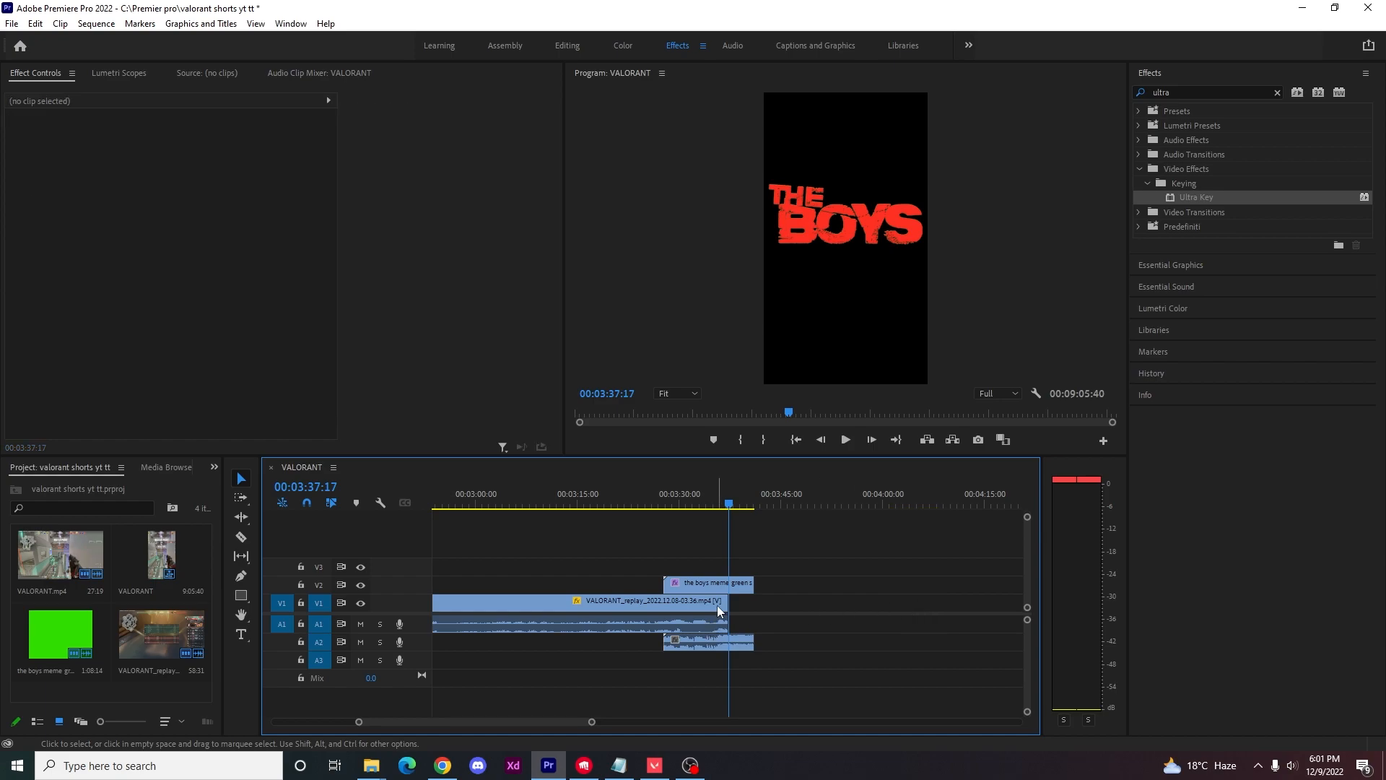
Split the gameplay clip on V1 at 00:03:36:50, leaving a very short piece at its end.
click(717, 609)
key(=)
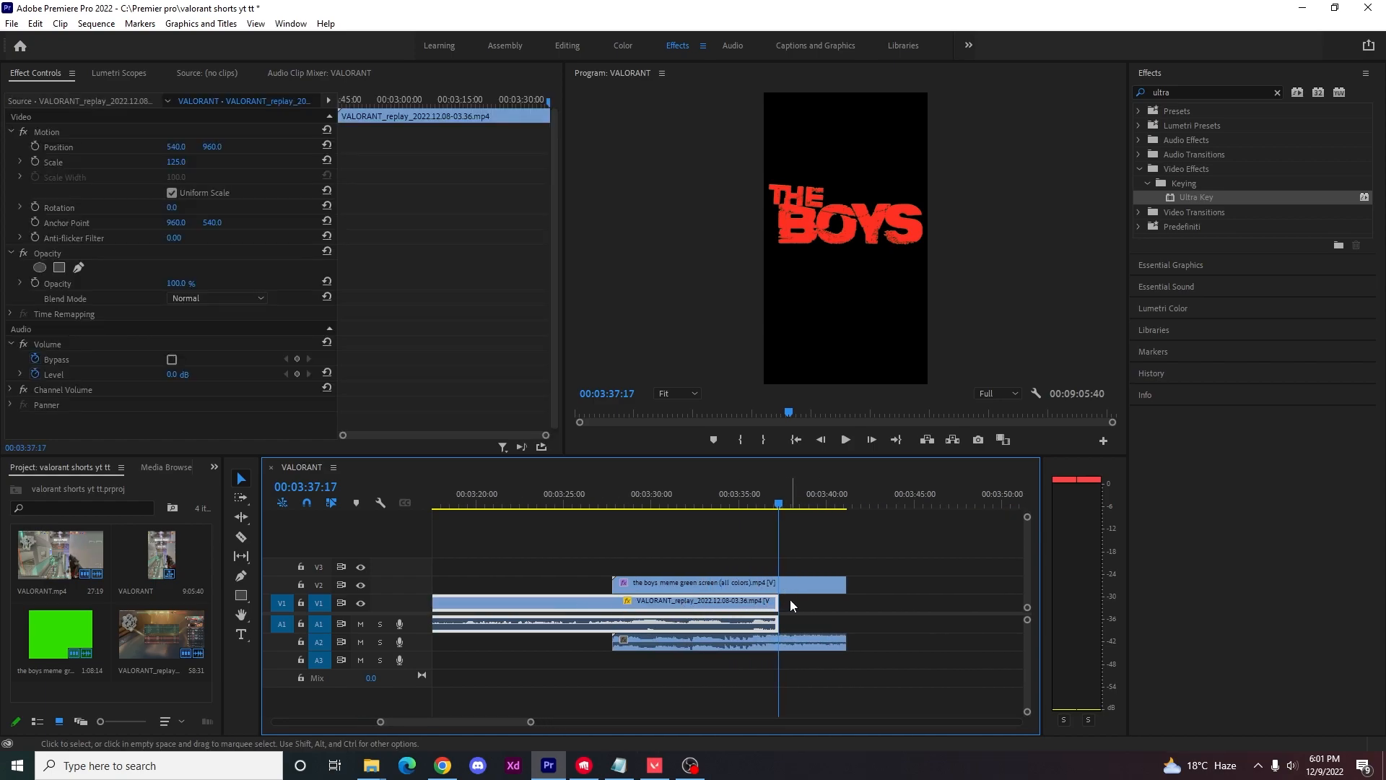
right_click(765, 610)
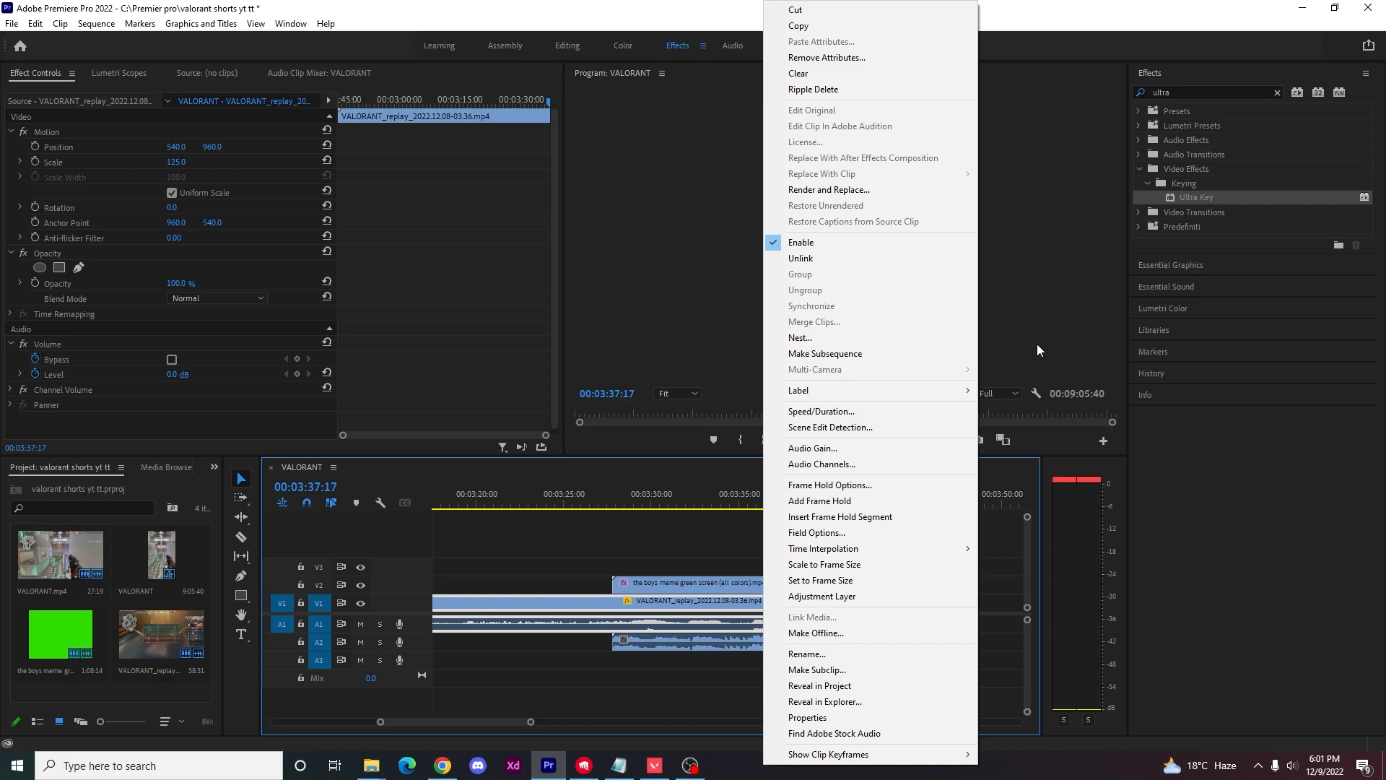
click(1037, 352)
click(773, 504)
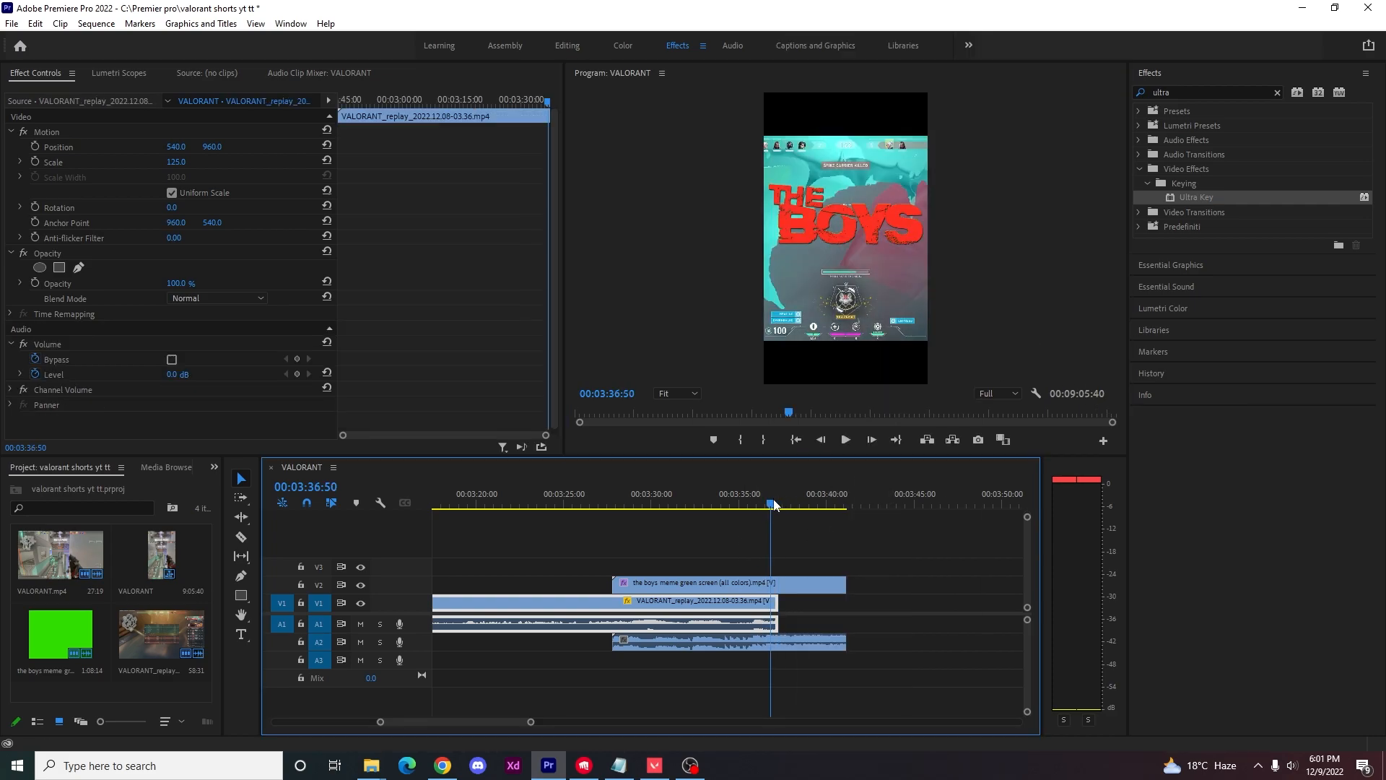
key(v)
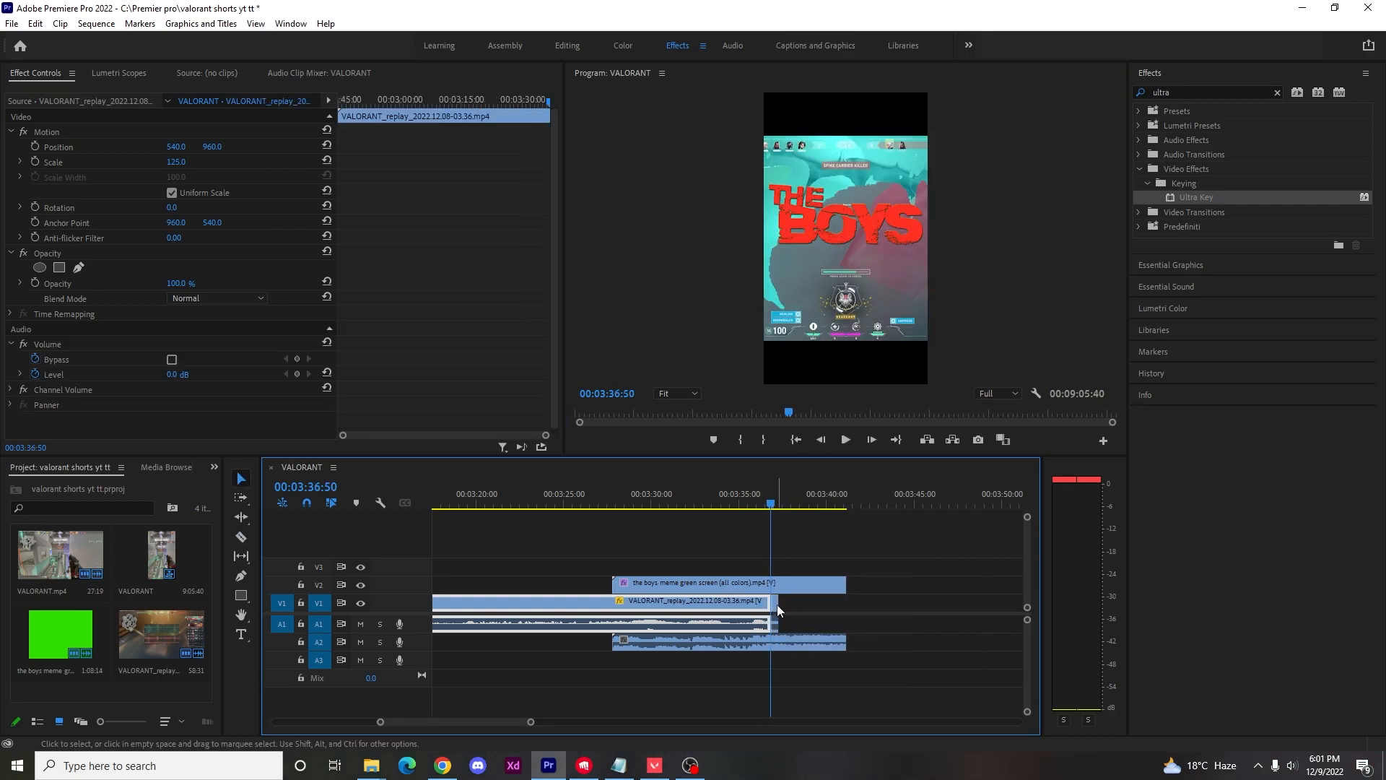
Unlink the short end piece of the gameplay clip and delete its audio.
right_click(777, 605)
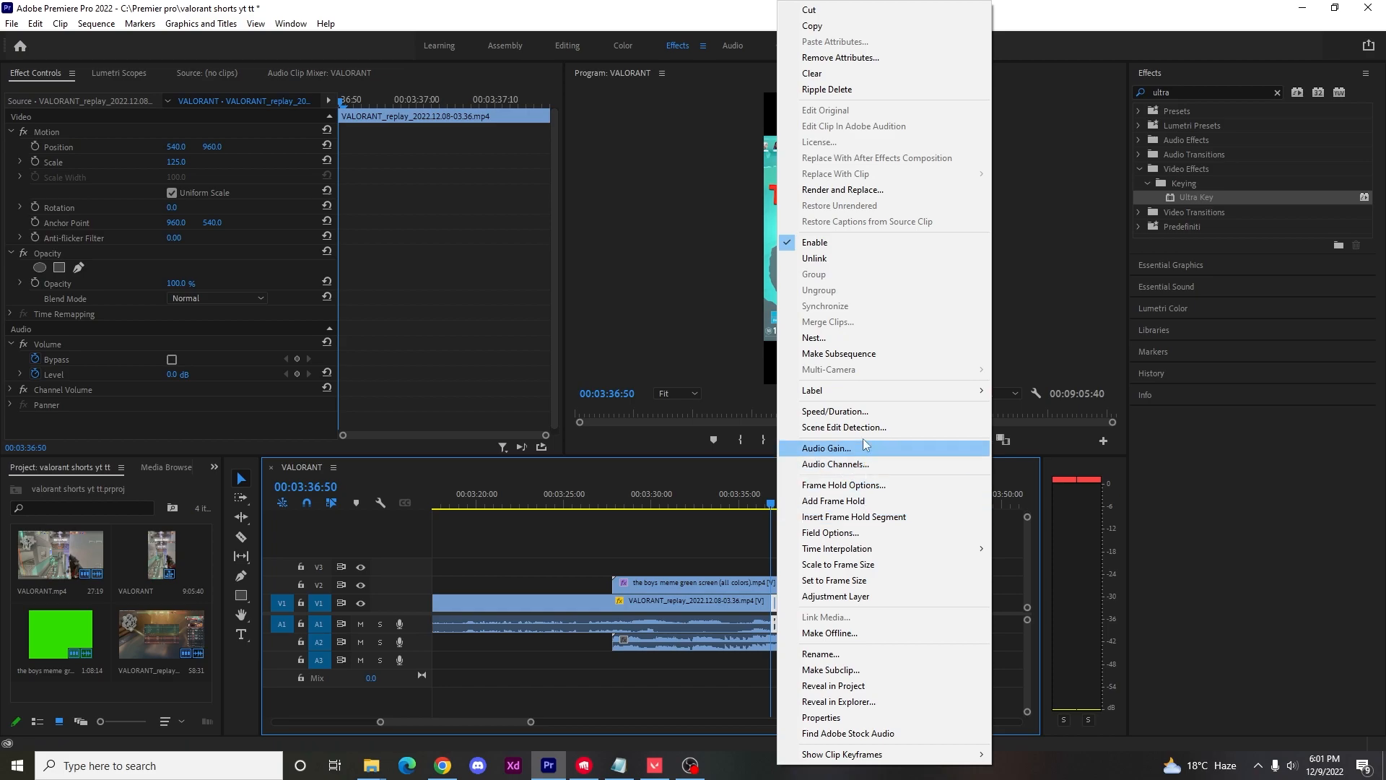
click(860, 262)
click(775, 627)
key(Delete)
Set the speed of the short end piece on V1 to 0.1%.
click(775, 602)
right_click(776, 604)
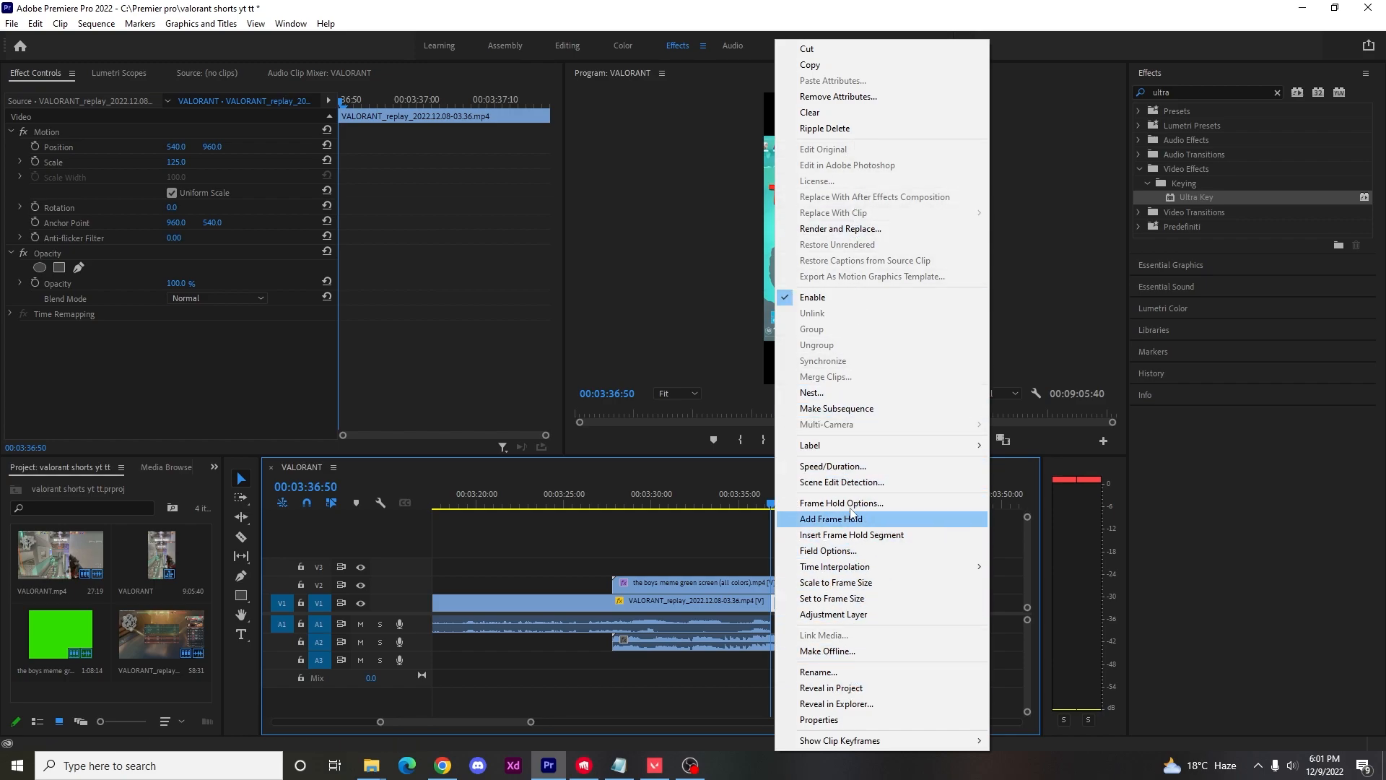
click(823, 466)
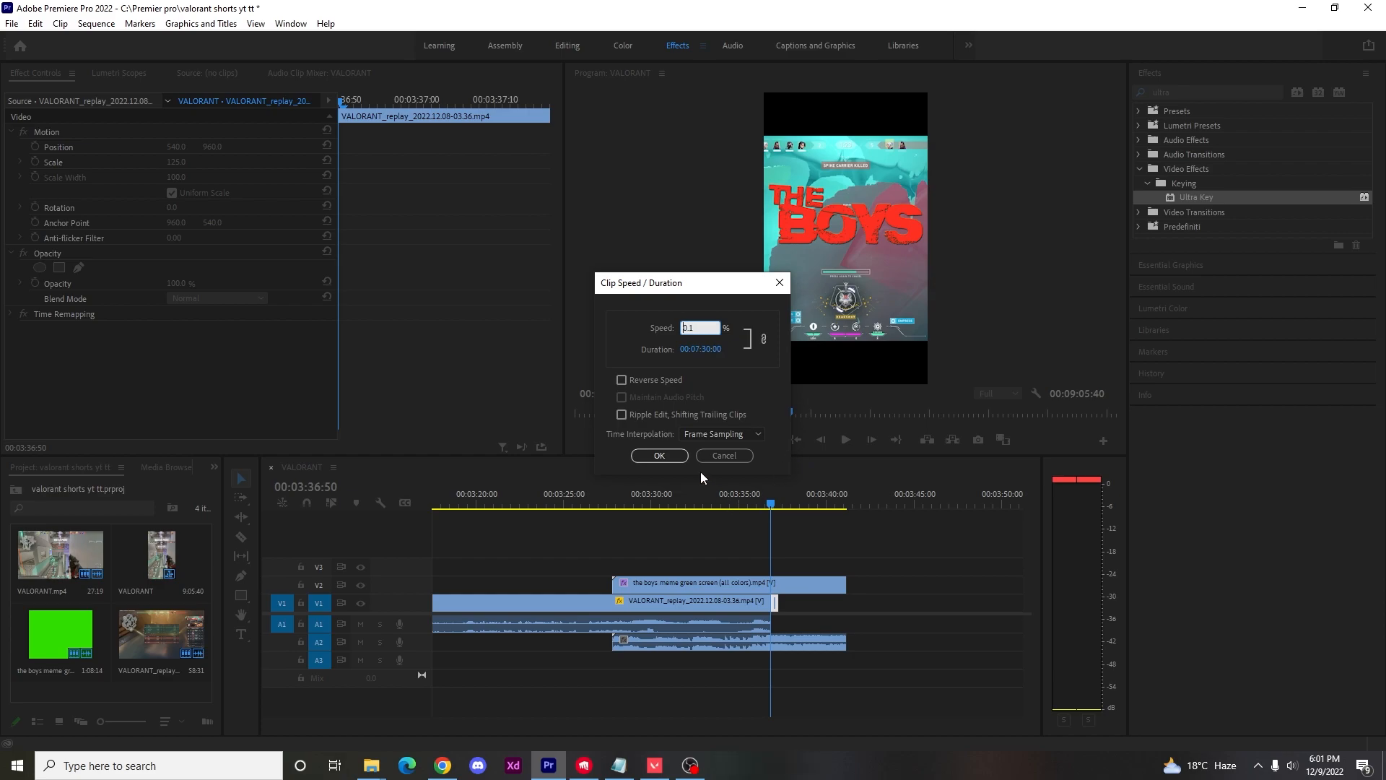
text(0.1)
click(668, 455)
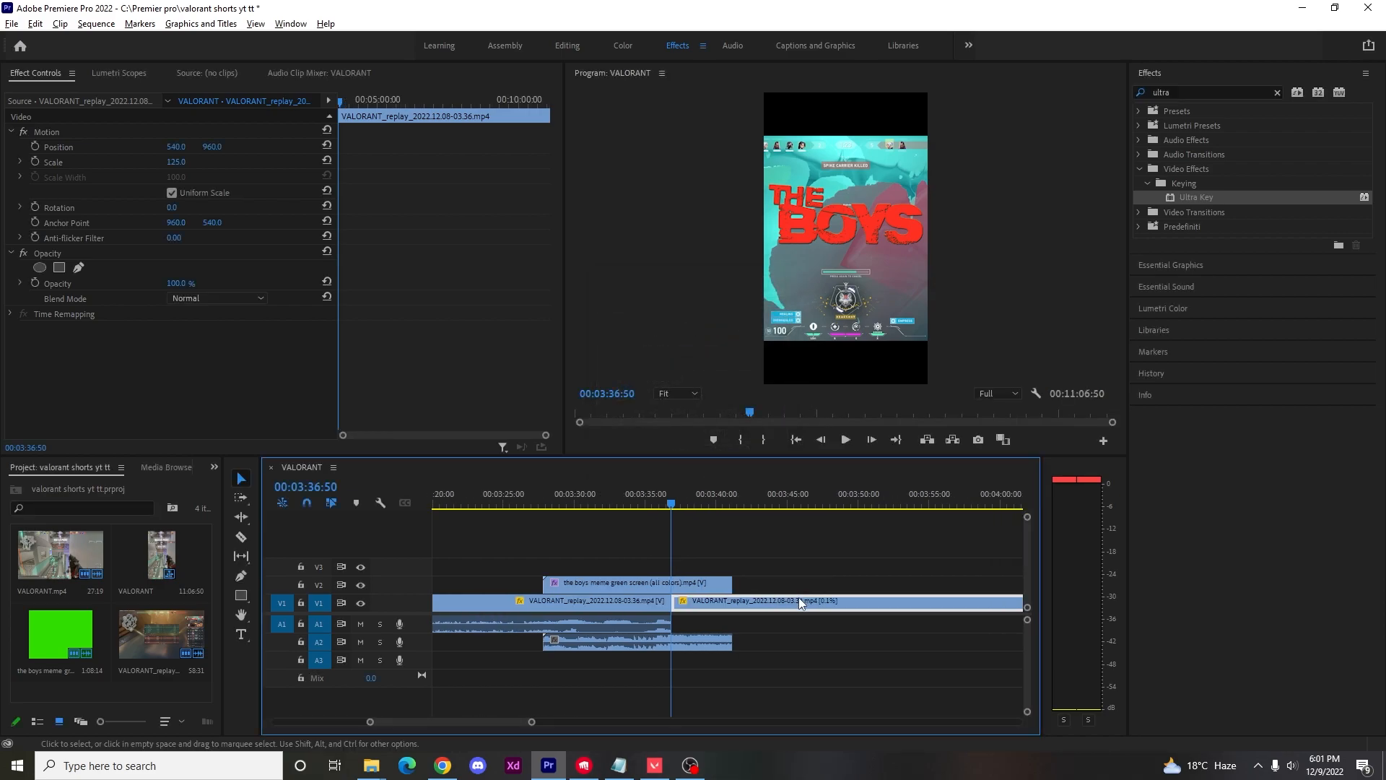
Trim the end of the slowed gameplay piece back to where the boys meme clip on V2 ends.
scroll(799, 598, down, 7)
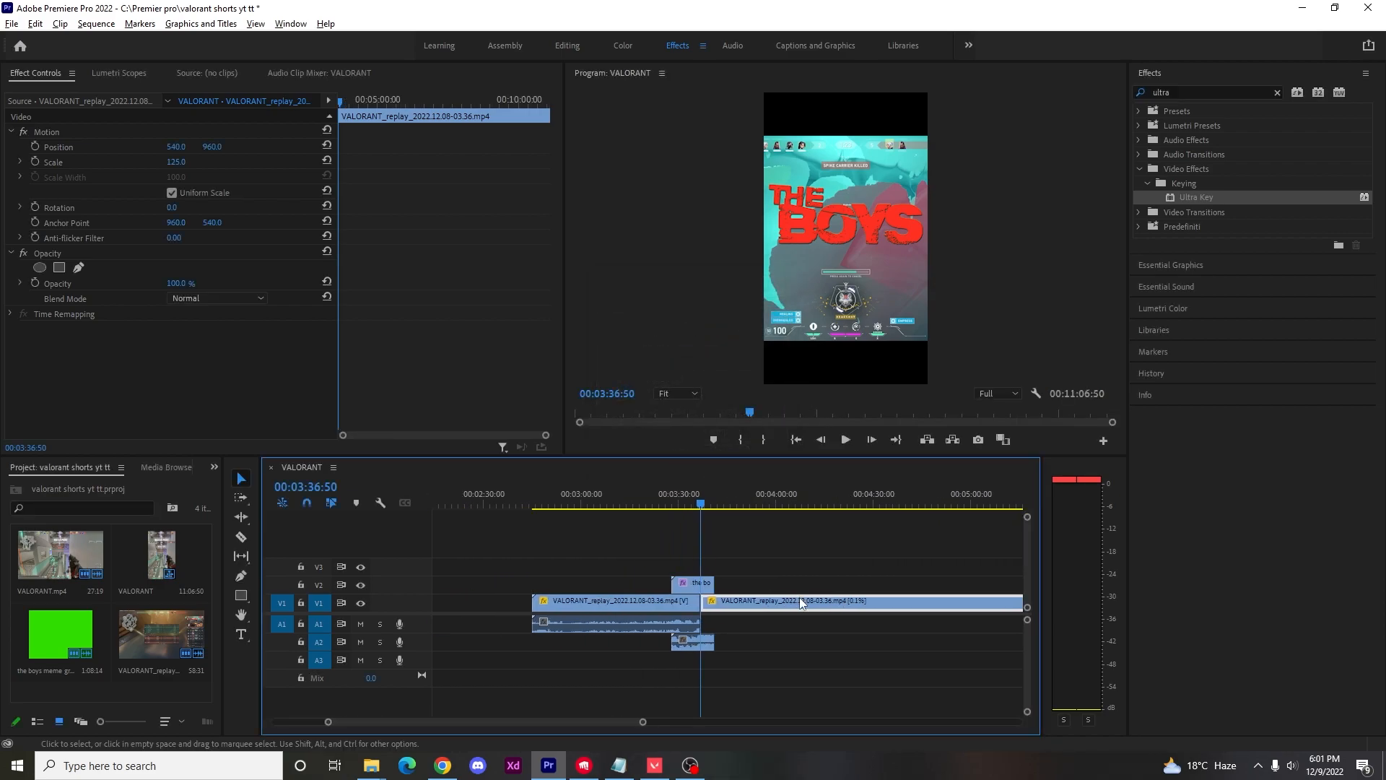
scroll(800, 597, down, 8)
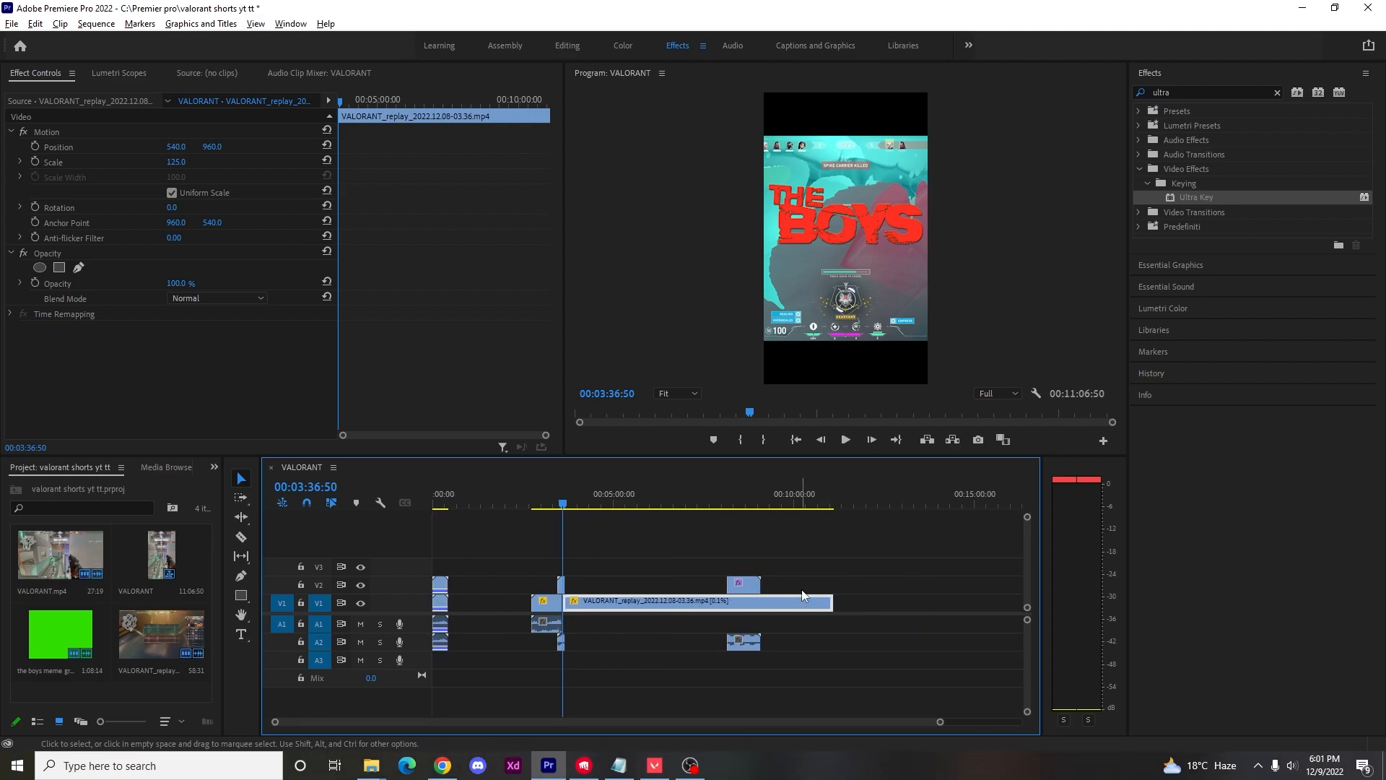
drag(834, 602, 566, 605)
scroll(567, 605, up, 6)
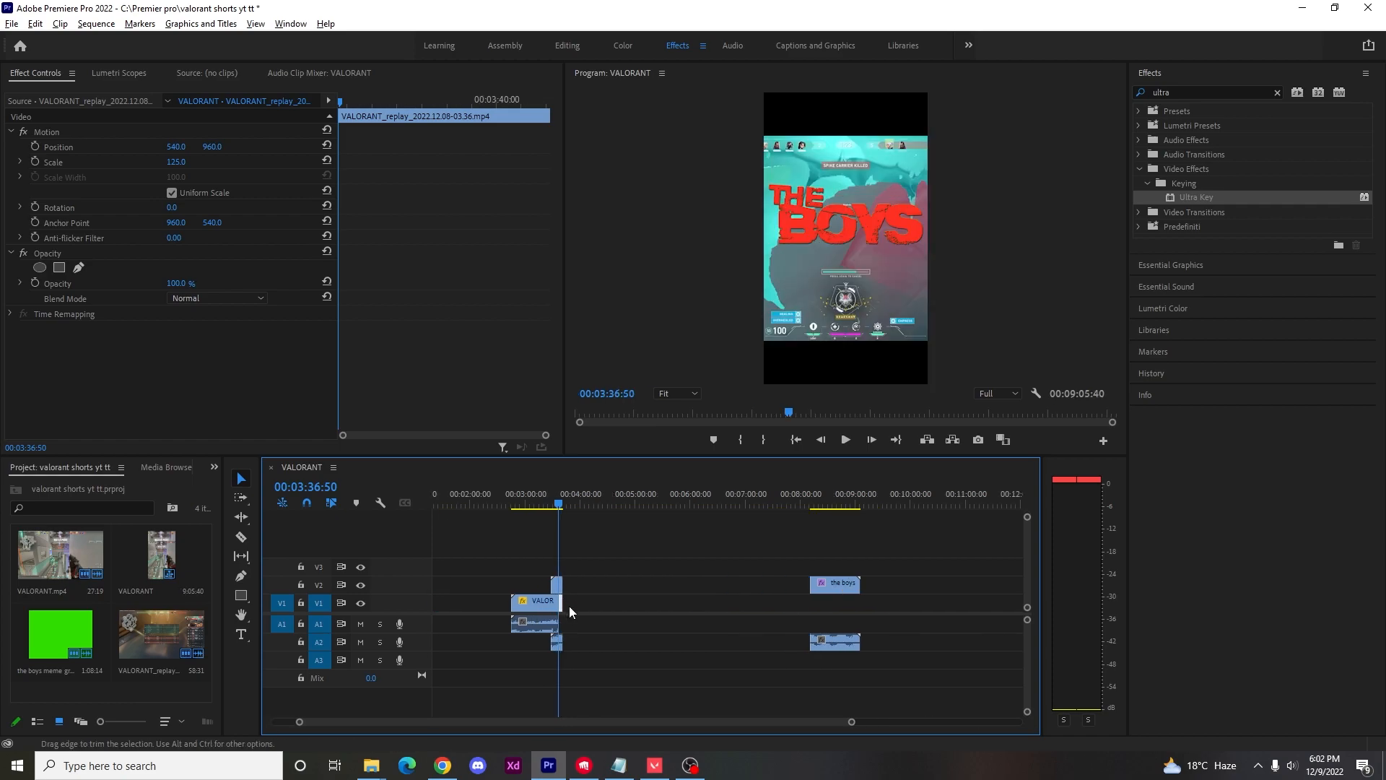
scroll(651, 488, up, 3)
Cut the gameplay clip shortly before the boys meme, delete the earlier part and trim the remaining start to 00:03:27:31.
mouse_move(621, 507)
mouse_down()
mouse_move(502, 509)
mouse_move(594, 514)
mouse_up()
key(c)
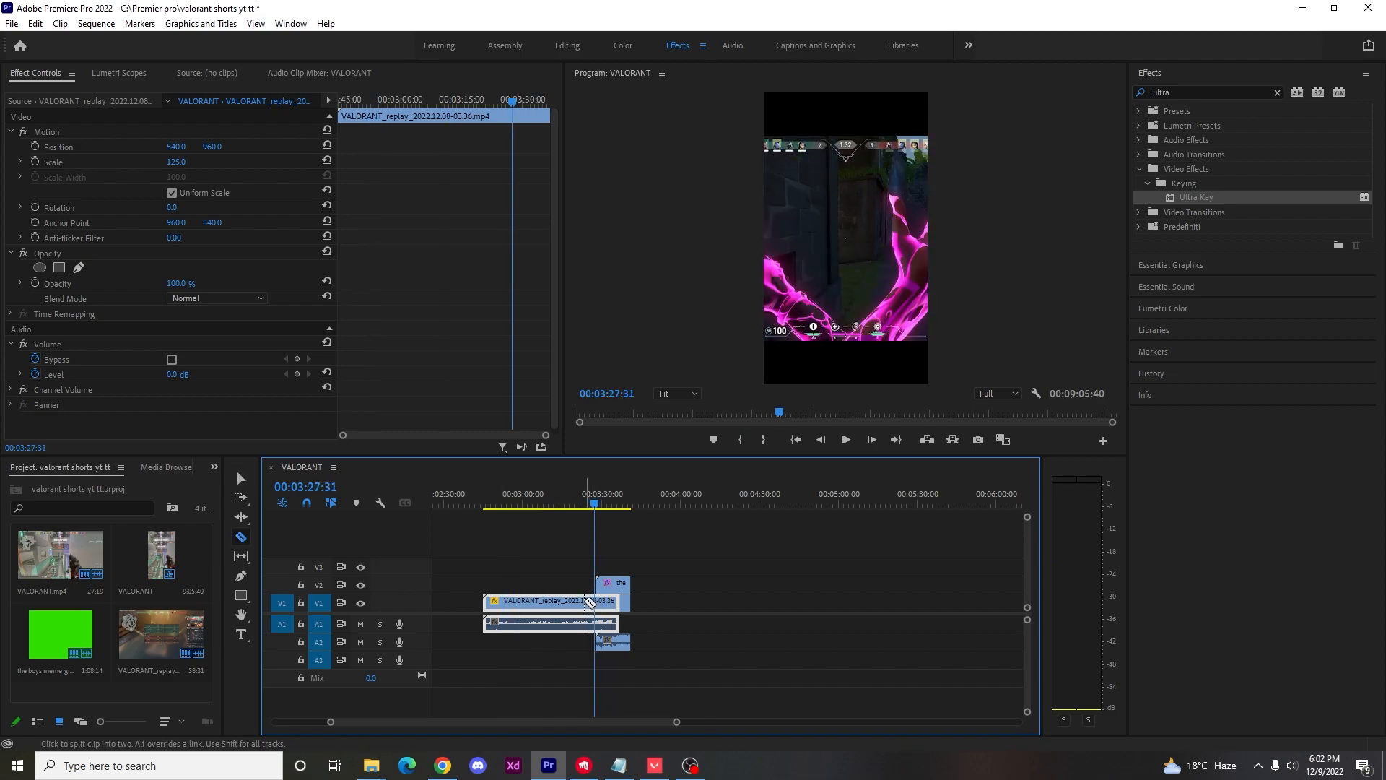
click(590, 603)
key(v)
click(578, 602)
key(Delete)
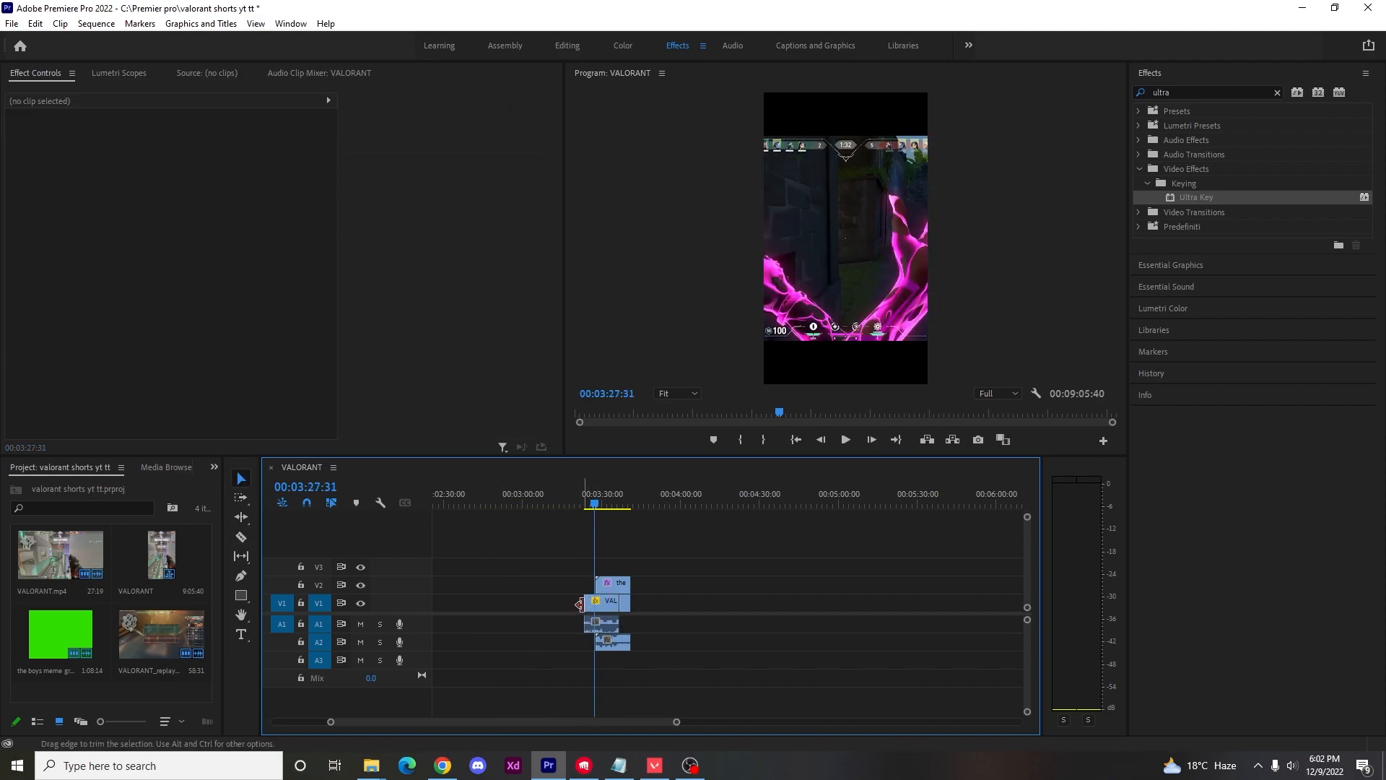
drag(589, 604, 595, 602)
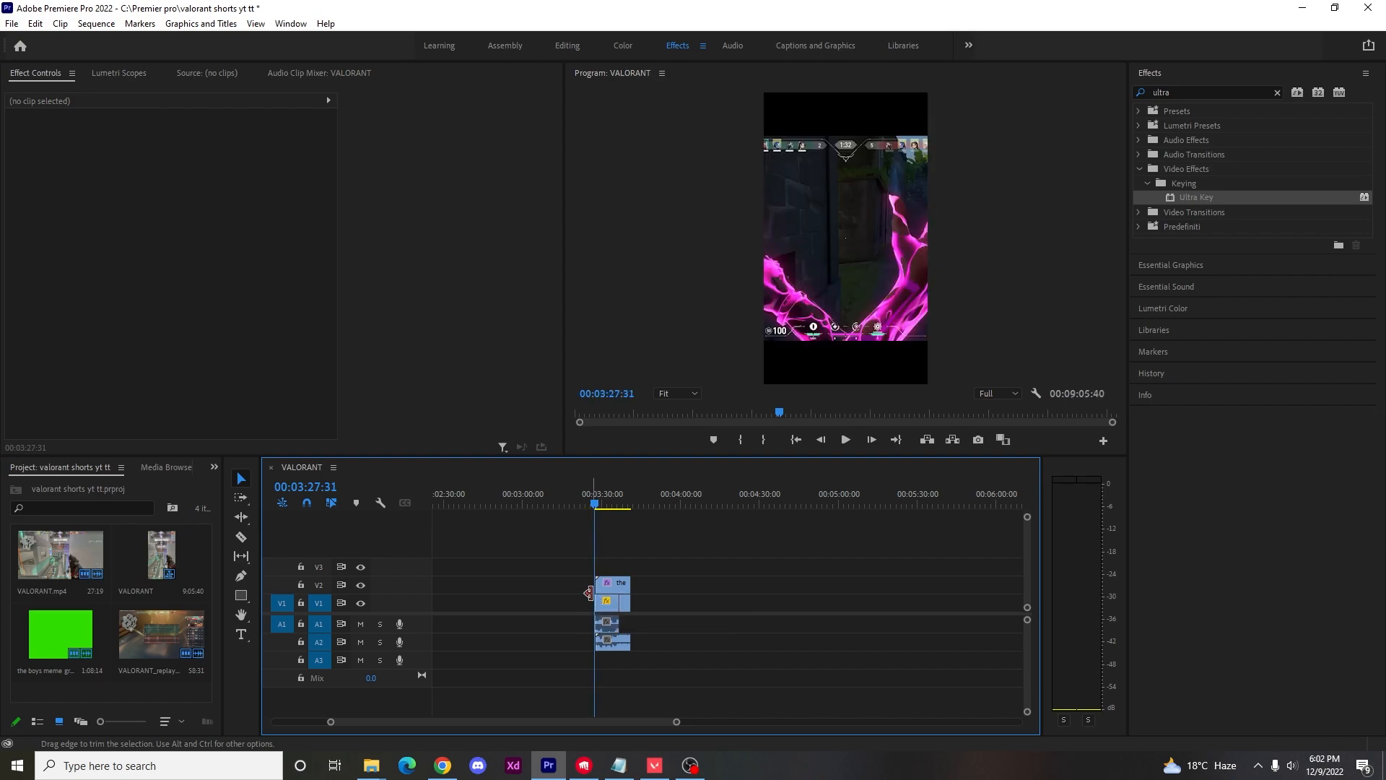
Play the shortened sequence section from about 00:03:27 to check the meme over the slowed ending.
click(591, 504)
key(space)
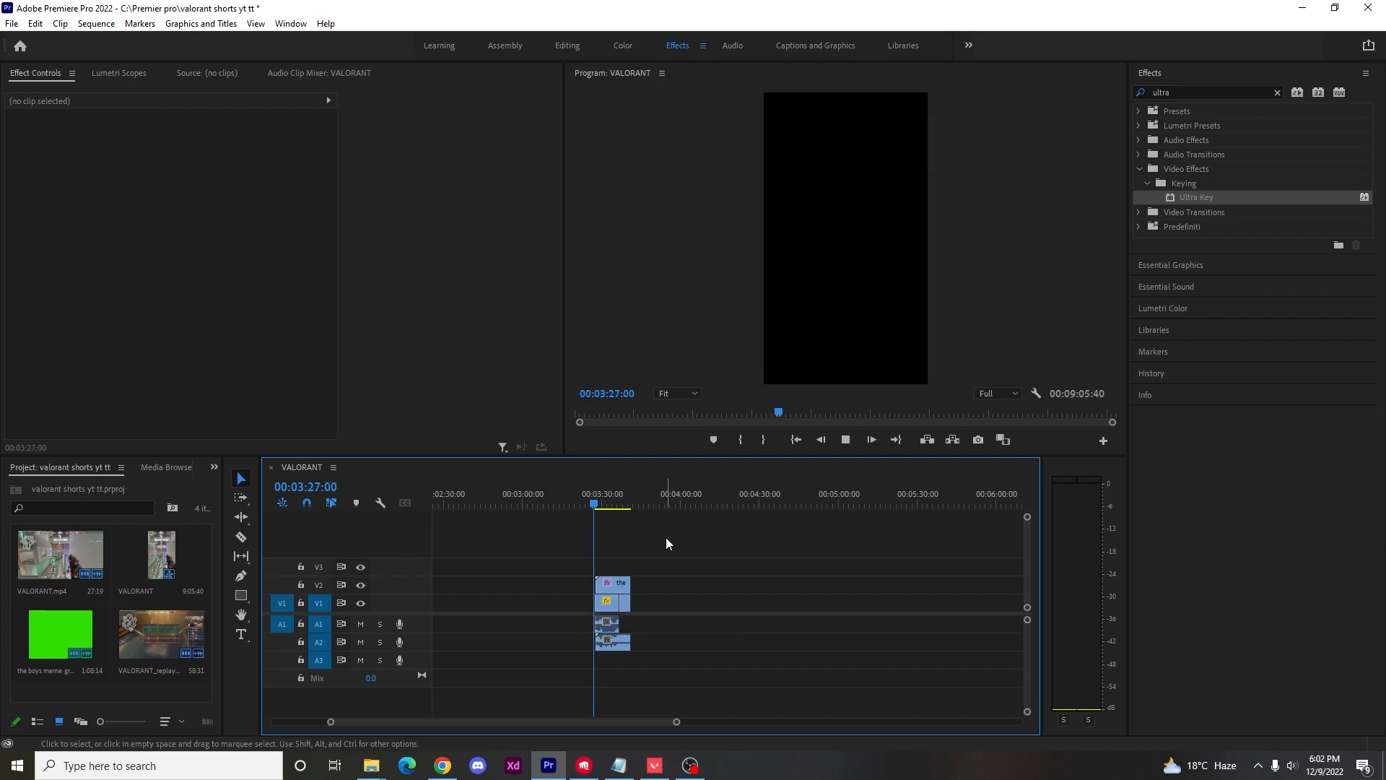